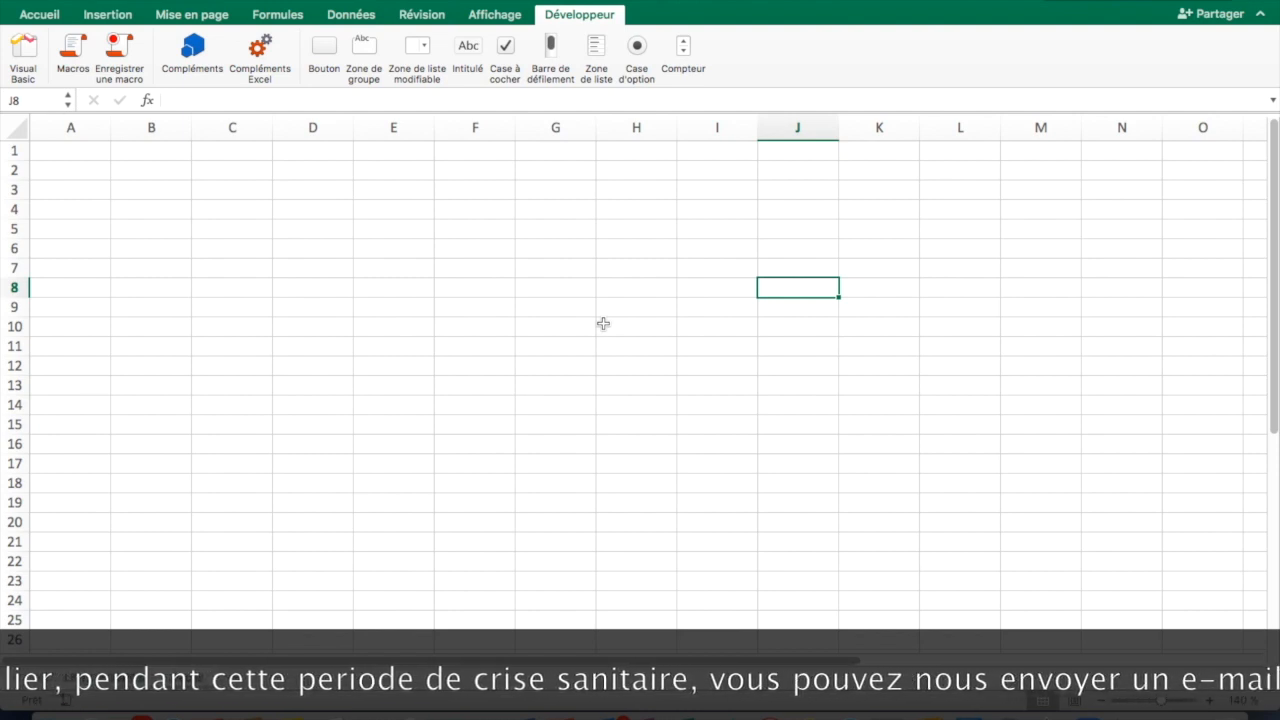
- Open Excel's ribbon and toolbar preferences to view the customization options, and close them without changes
{"action": "left_click", "coordinate": [112, 1]}
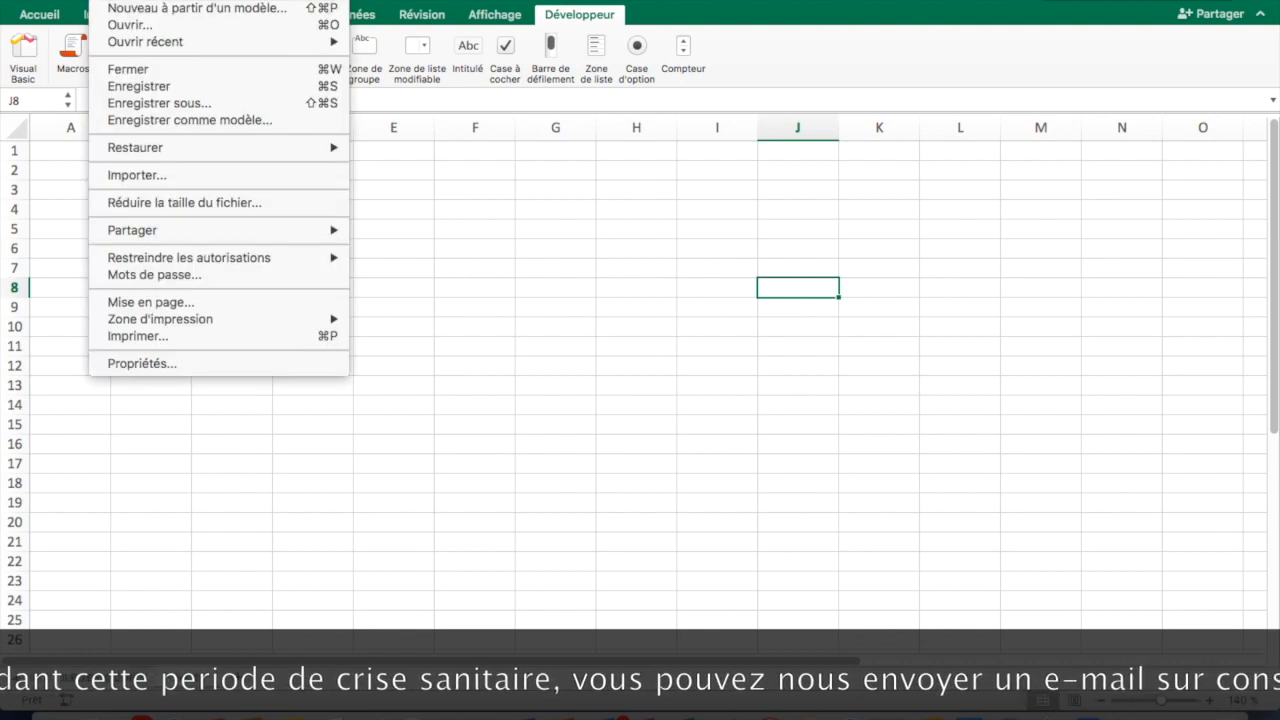
{"action": "mouse_move", "coordinate": [62, 1]}
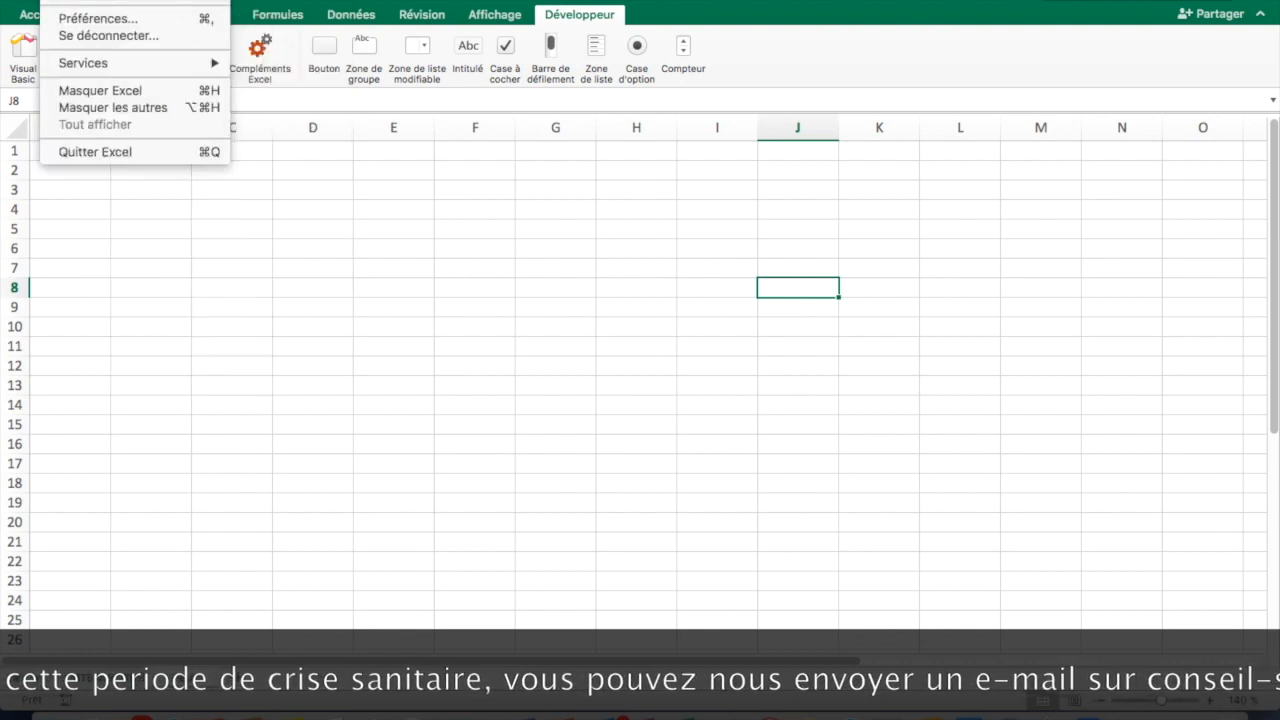
{"action": "left_click", "coordinate": [83, 18]}
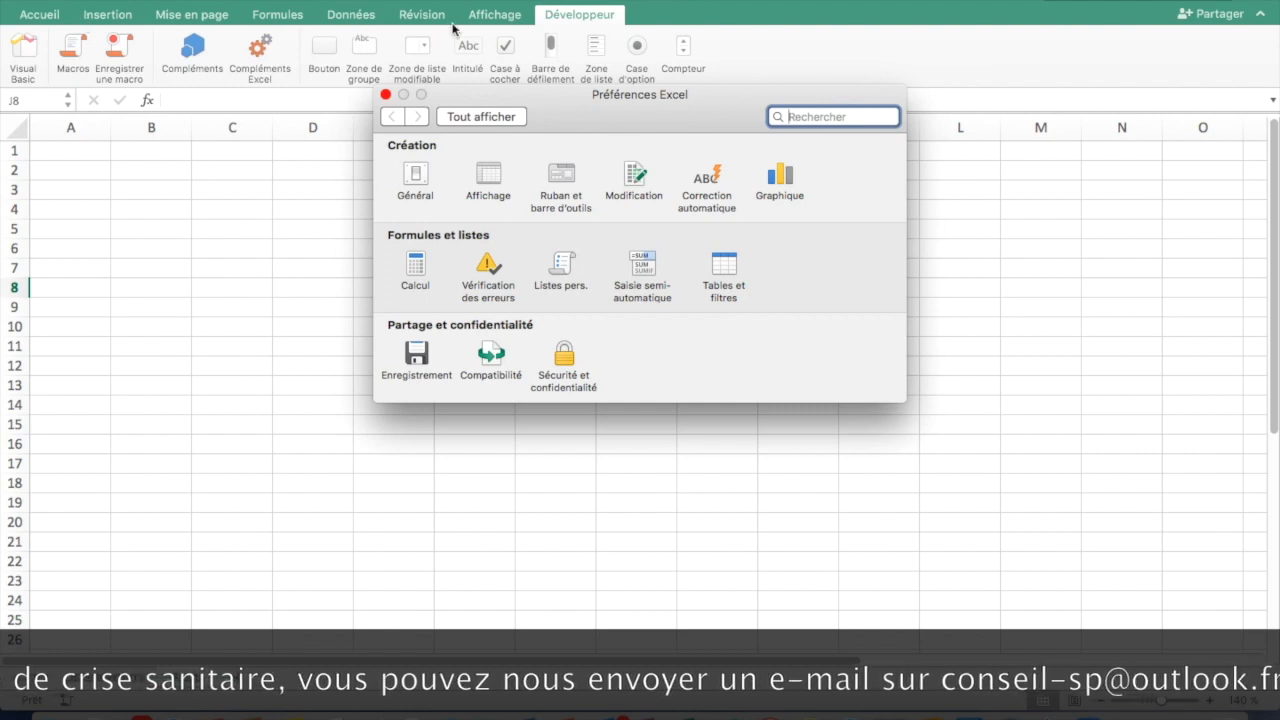
{"action": "left_click", "coordinate": [562, 177]}
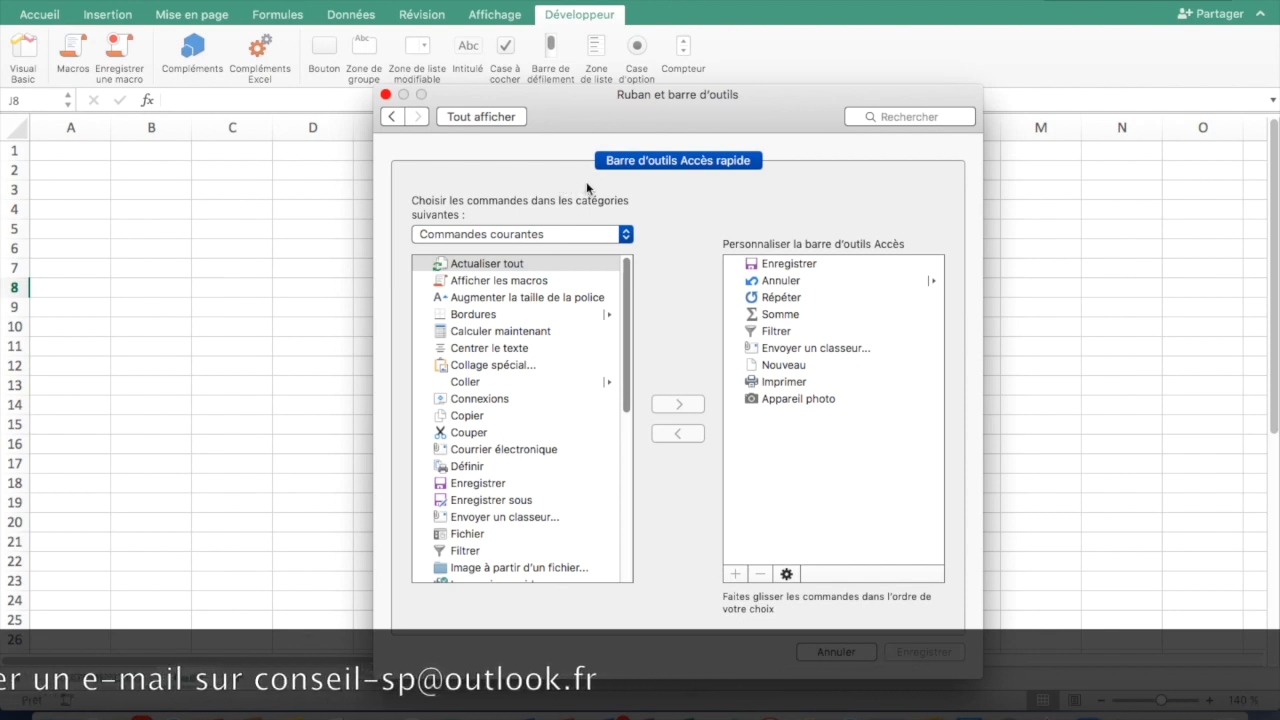
{"action": "left_click", "coordinate": [386, 95]}
{"action": "left_click", "coordinate": [371, 197]}
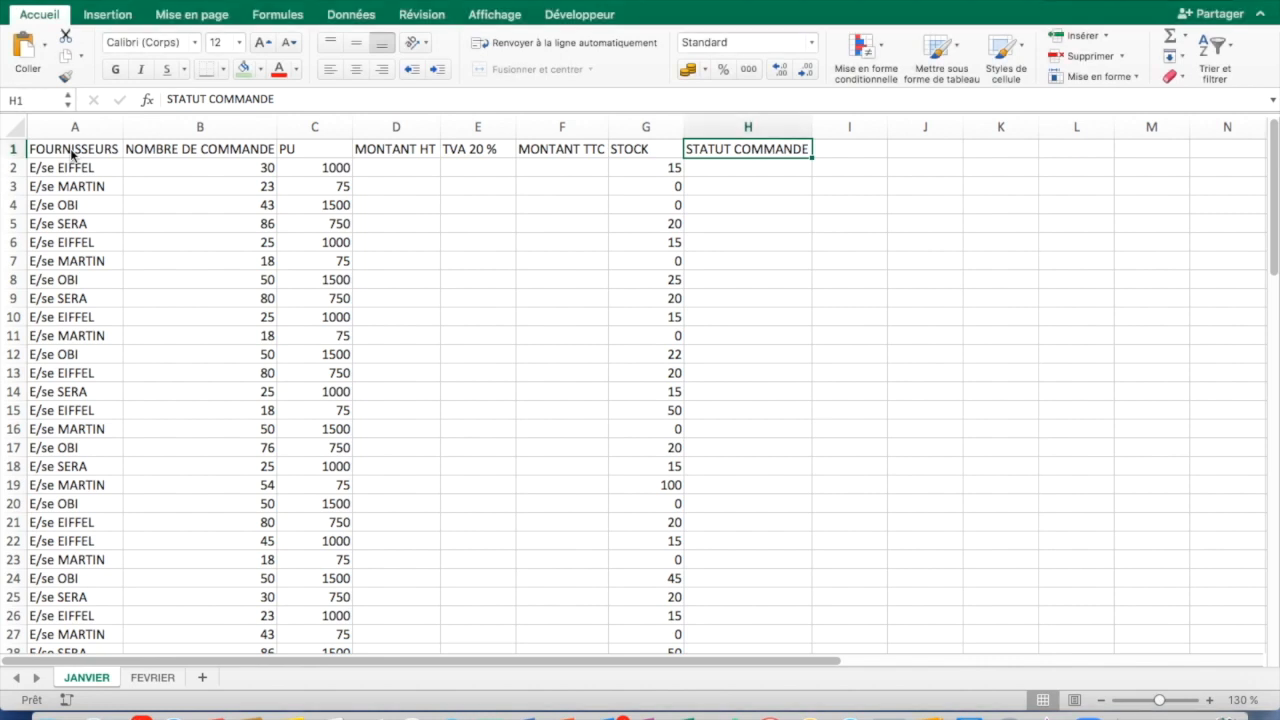
- Examine the JANVIER sheet's supplier entries, its column headings from FOURNISSEURS to STATUT COMMANDE, and the first row's order quantity and stock
{"action": "left_click", "coordinate": [72, 152]}
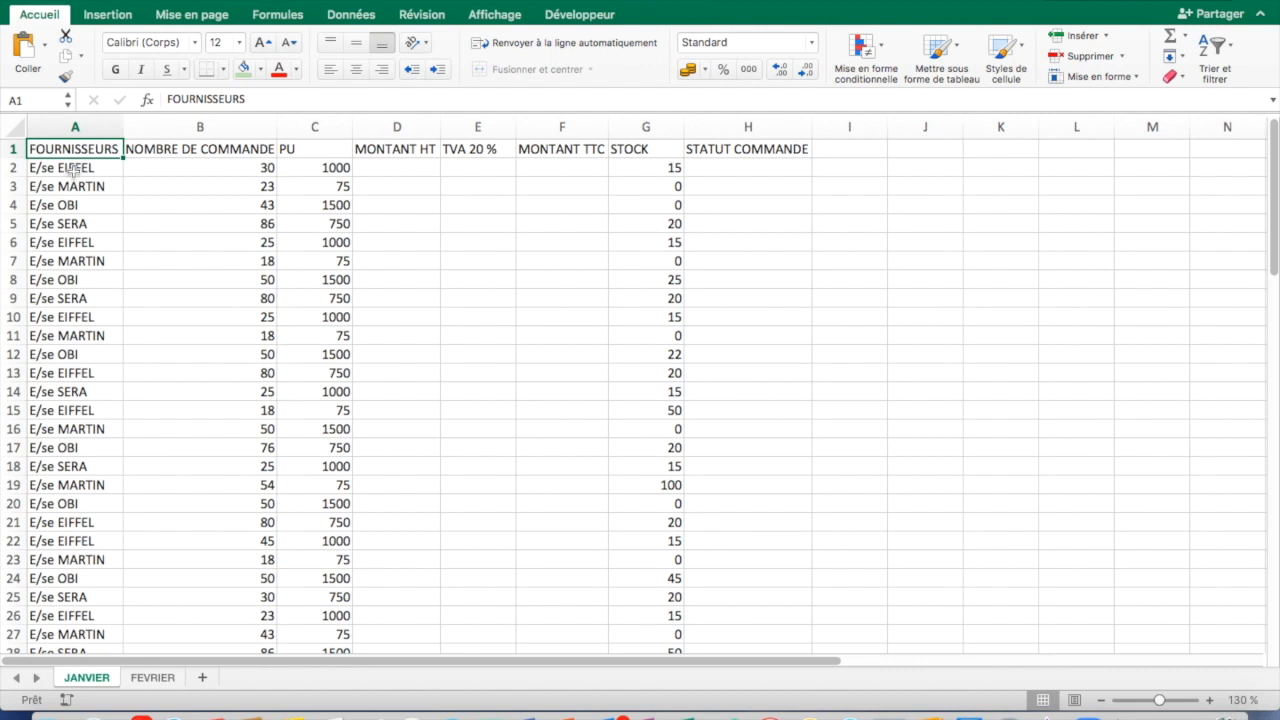
{"action": "left_click", "coordinate": [73, 168]}
{"action": "left_click", "coordinate": [75, 188]}
{"action": "left_click", "coordinate": [77, 218]}
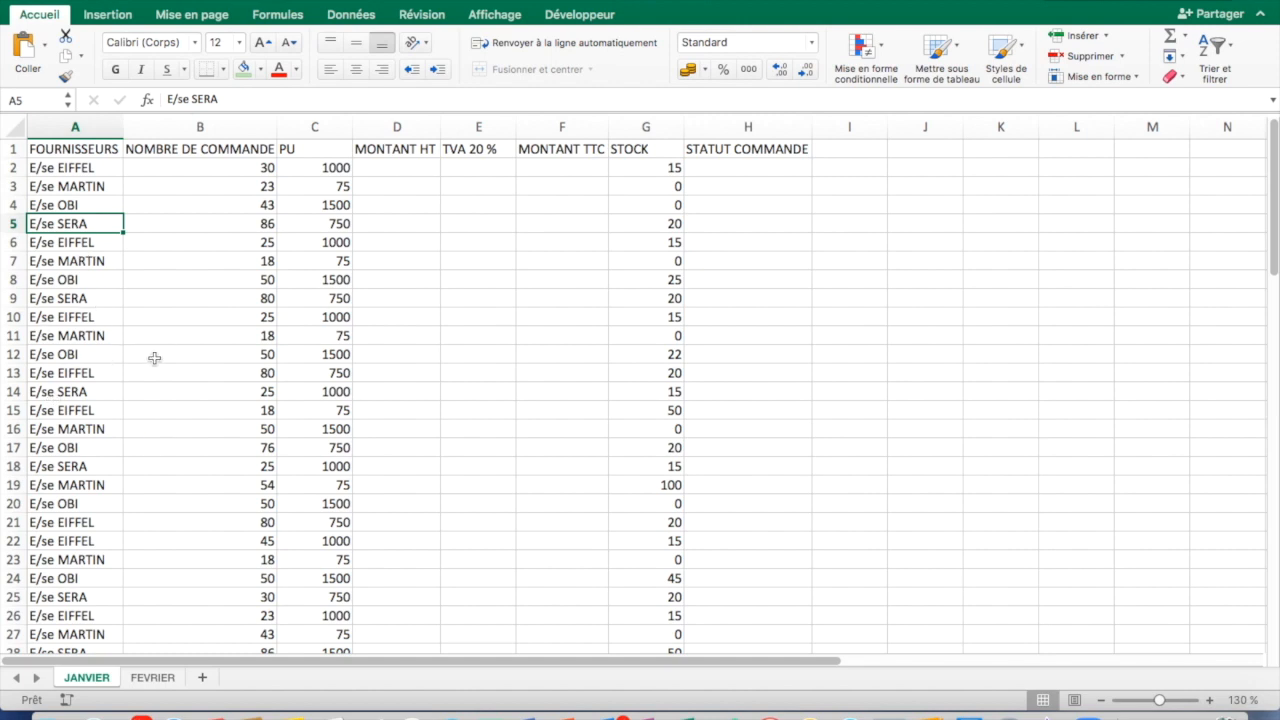
{"action": "left_click", "coordinate": [160, 156]}
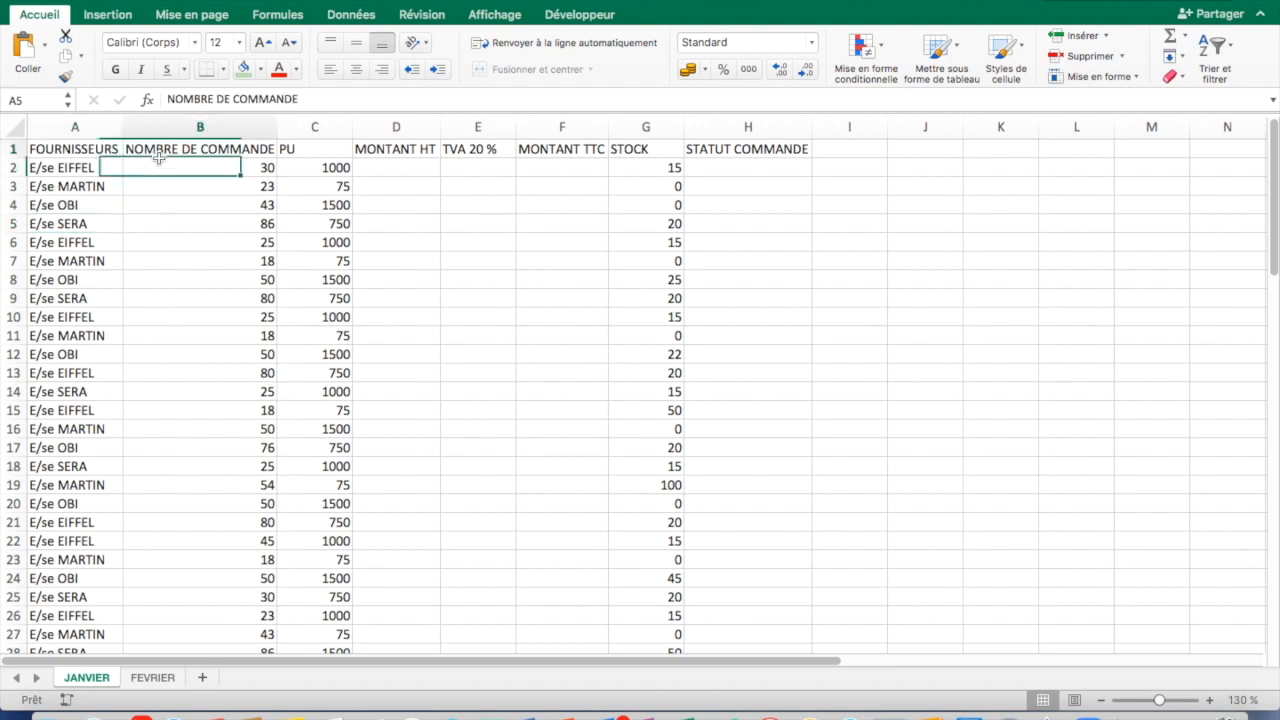
{"action": "left_click", "coordinate": [312, 150]}
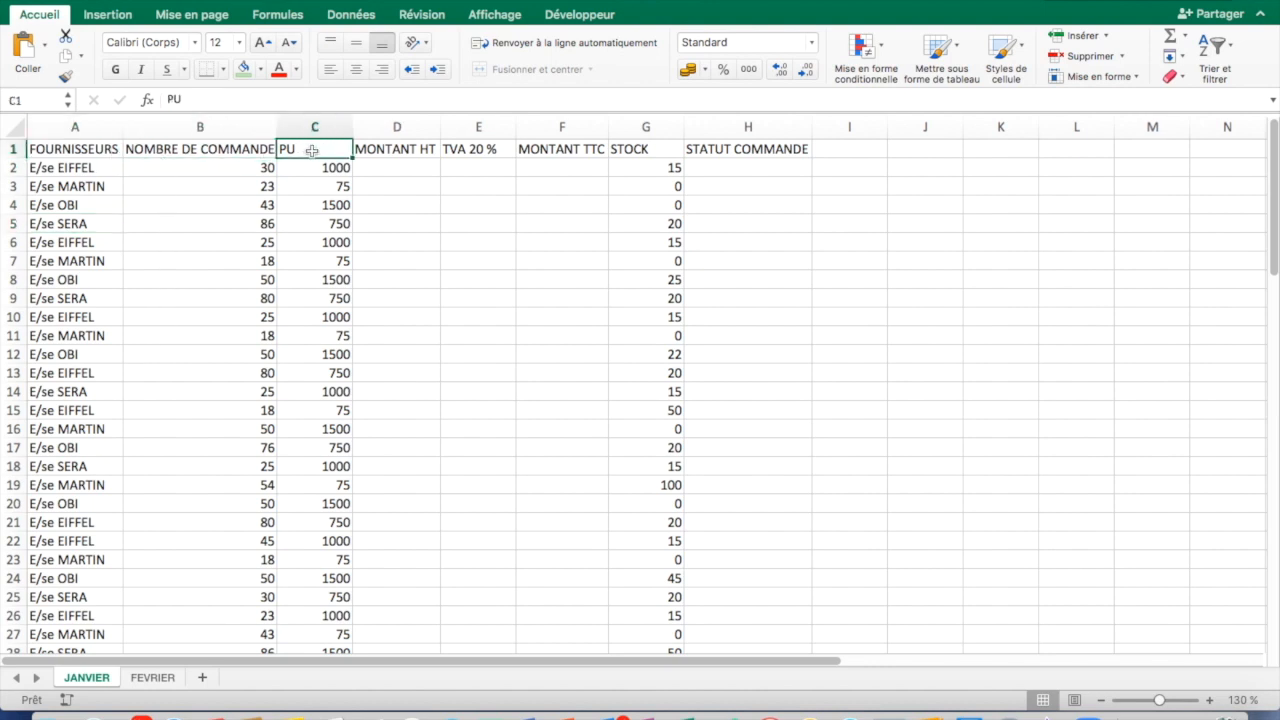
{"action": "left_click", "coordinate": [384, 150]}
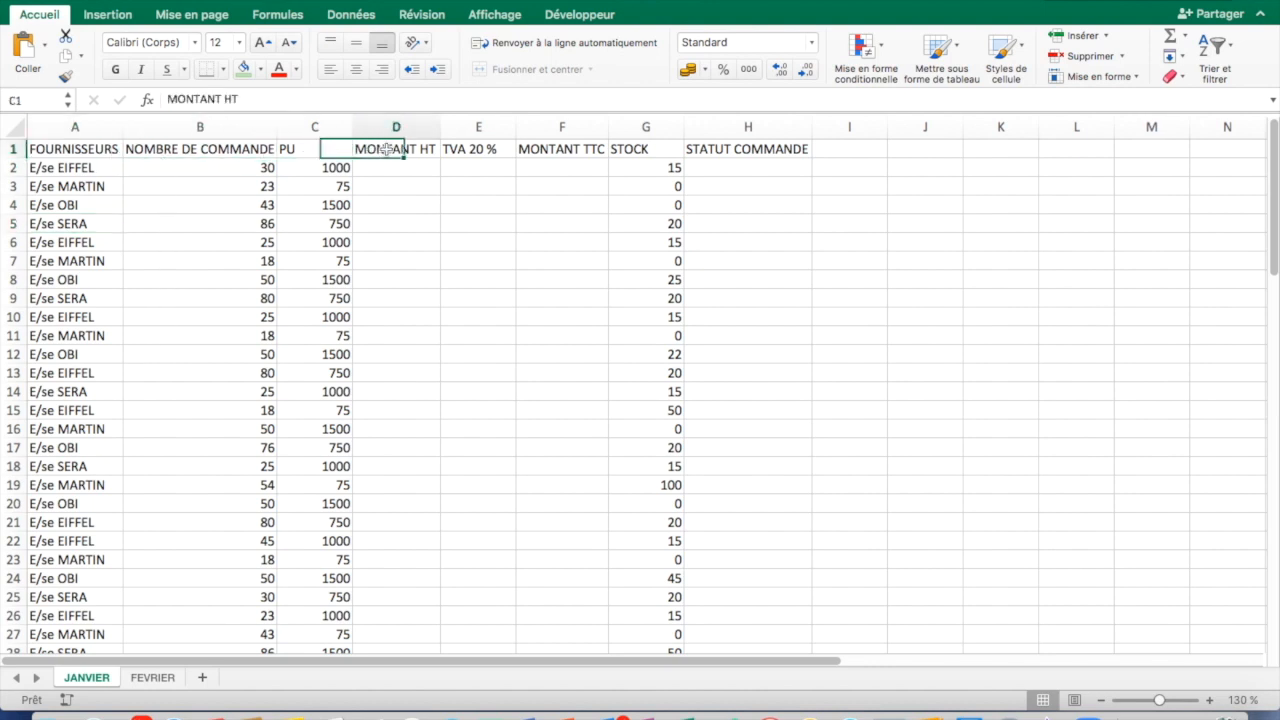
{"action": "left_click", "coordinate": [480, 150]}
{"action": "left_click", "coordinate": [558, 152]}
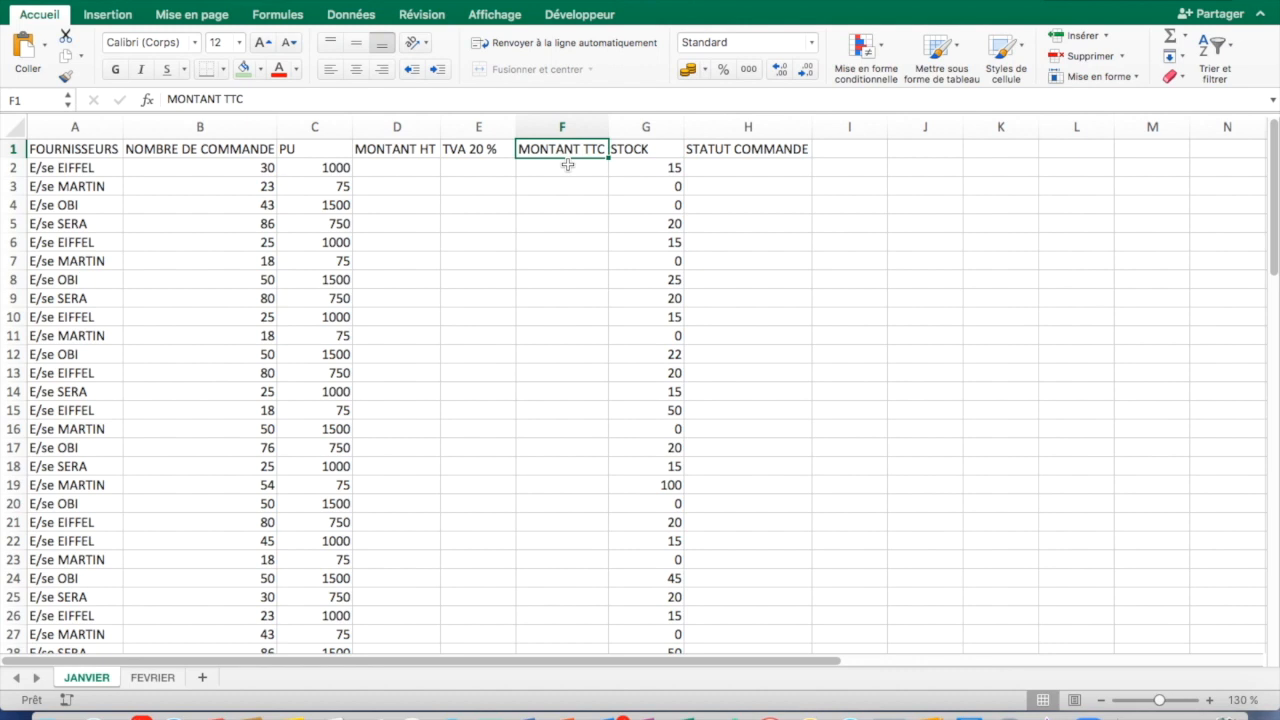
{"action": "left_click", "coordinate": [634, 151]}
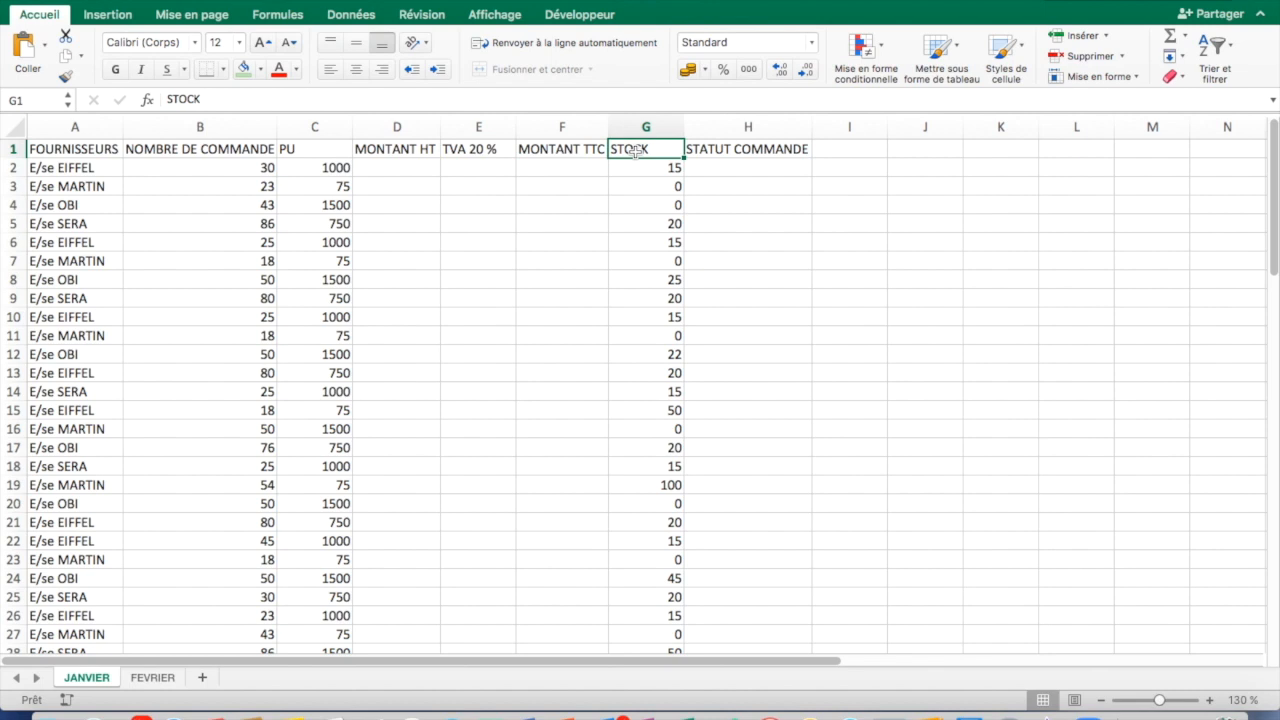
{"action": "left_click", "coordinate": [727, 151]}
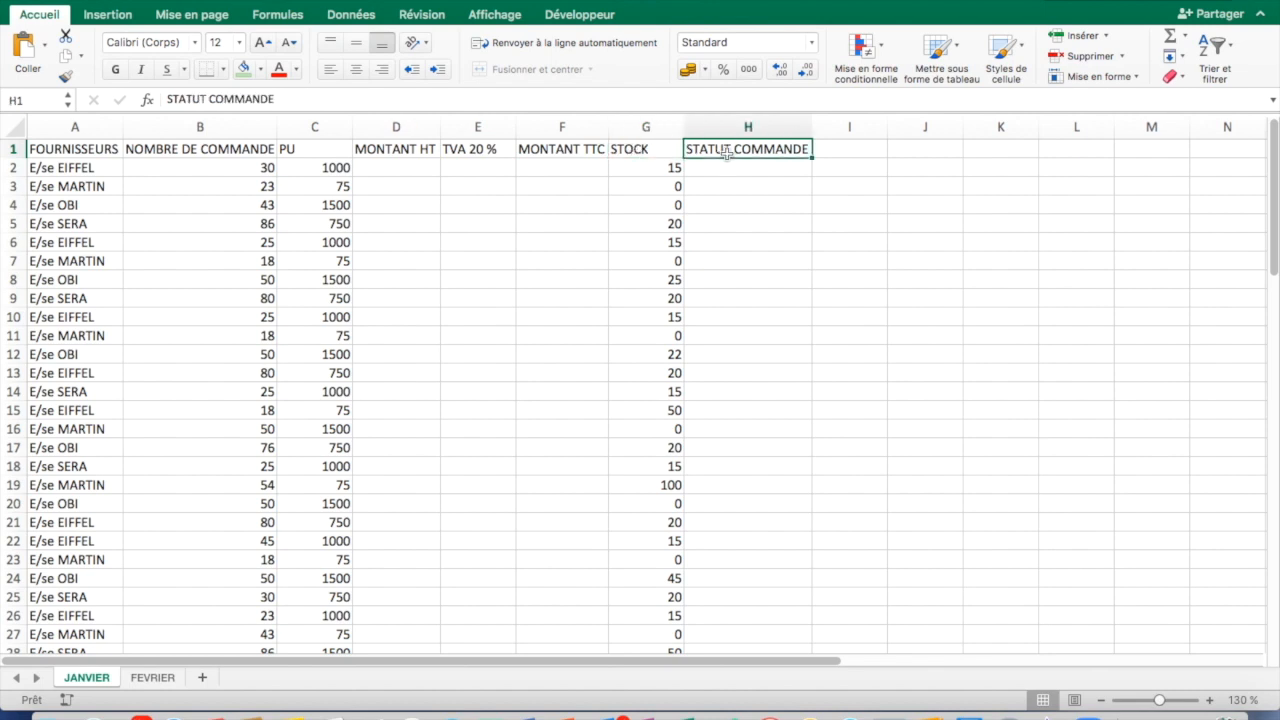
{"action": "left_click", "coordinate": [656, 126]}
{"action": "left_click", "coordinate": [720, 128]}
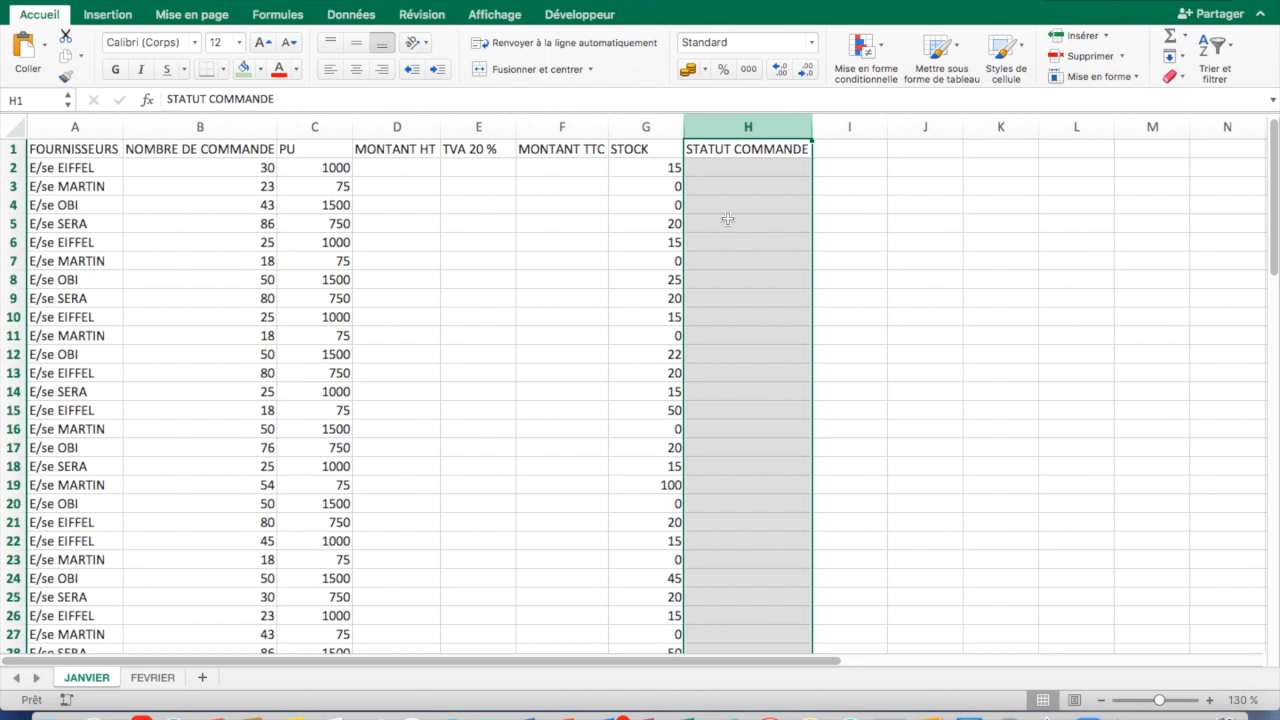
{"action": "left_click", "coordinate": [653, 169]}
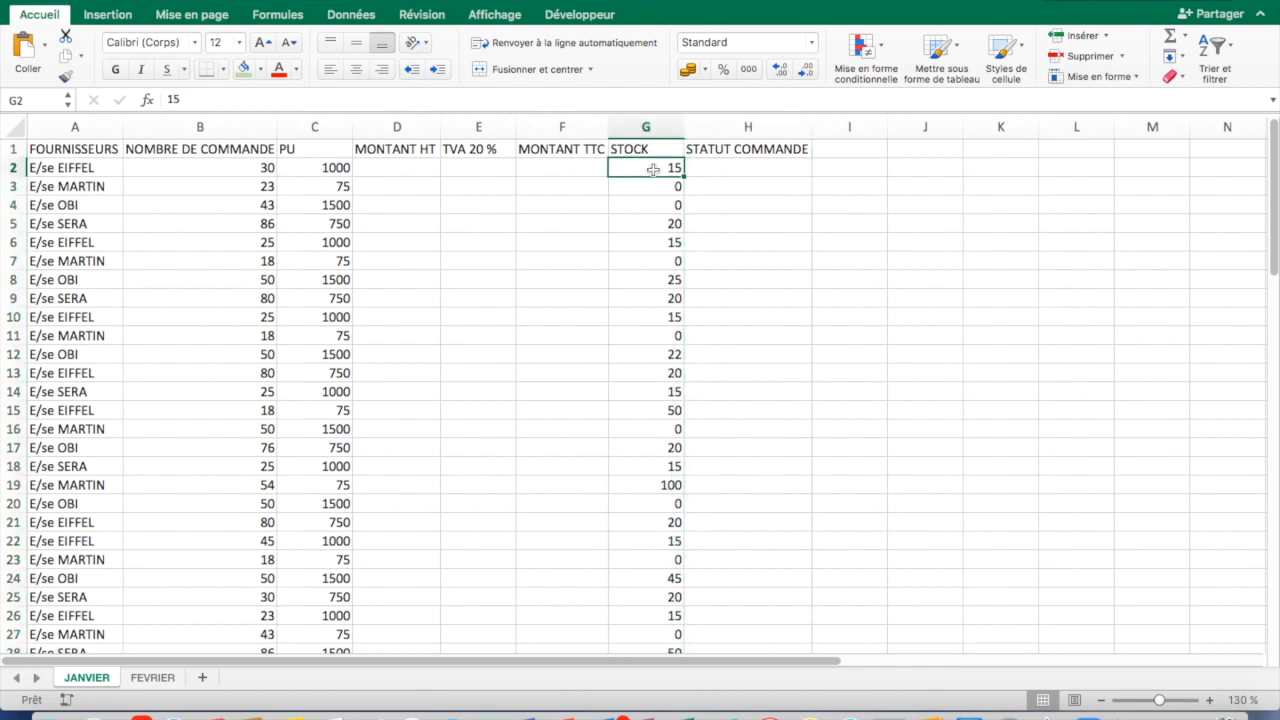
{"action": "left_click", "coordinate": [188, 165]}
{"action": "left_click", "coordinate": [746, 168]}
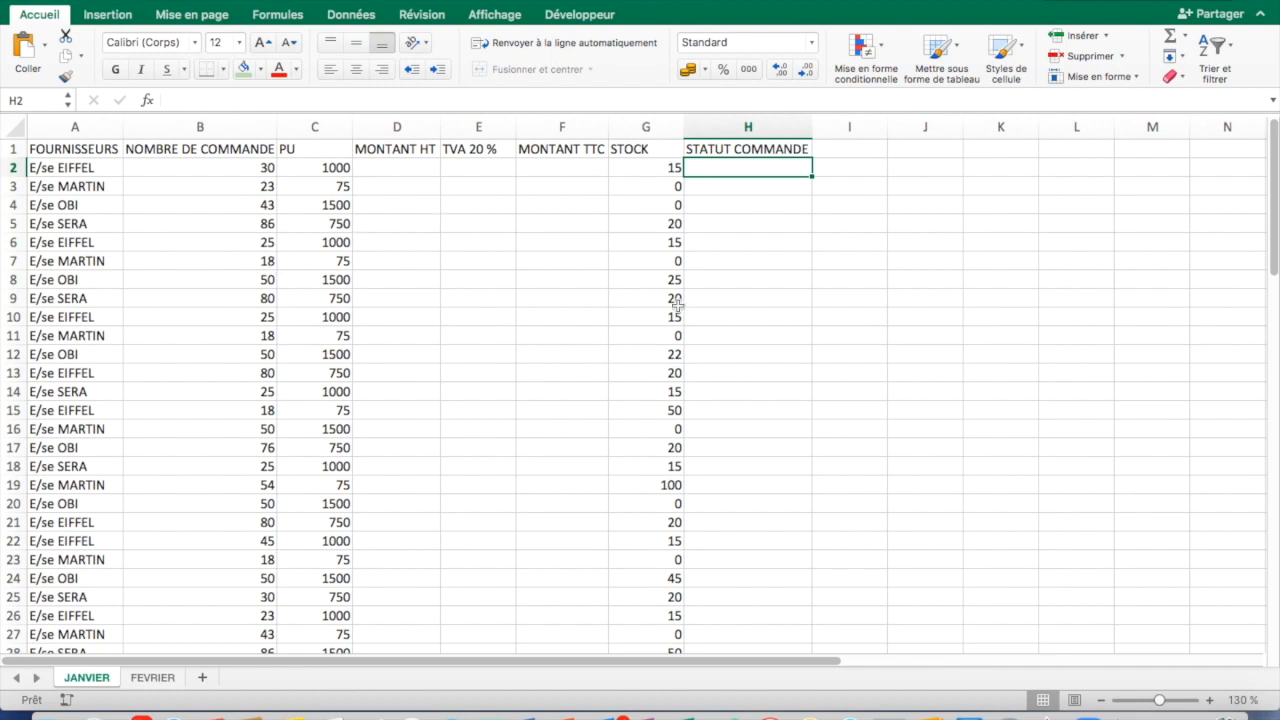
{"action": "left_click", "coordinate": [934, 241]}
{"action": "left_click_drag", "start_coordinate": [934, 241], "coordinate": [1189, 336]}
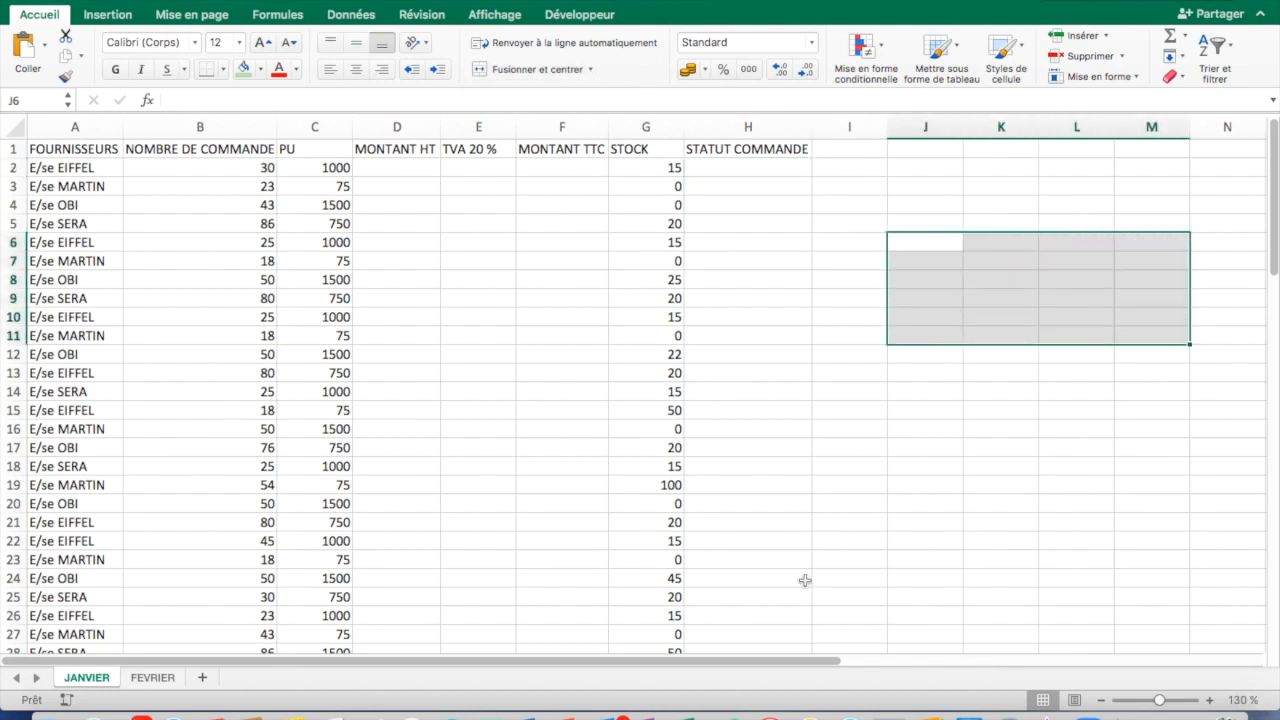
{"action": "left_click", "coordinate": [930, 262]}
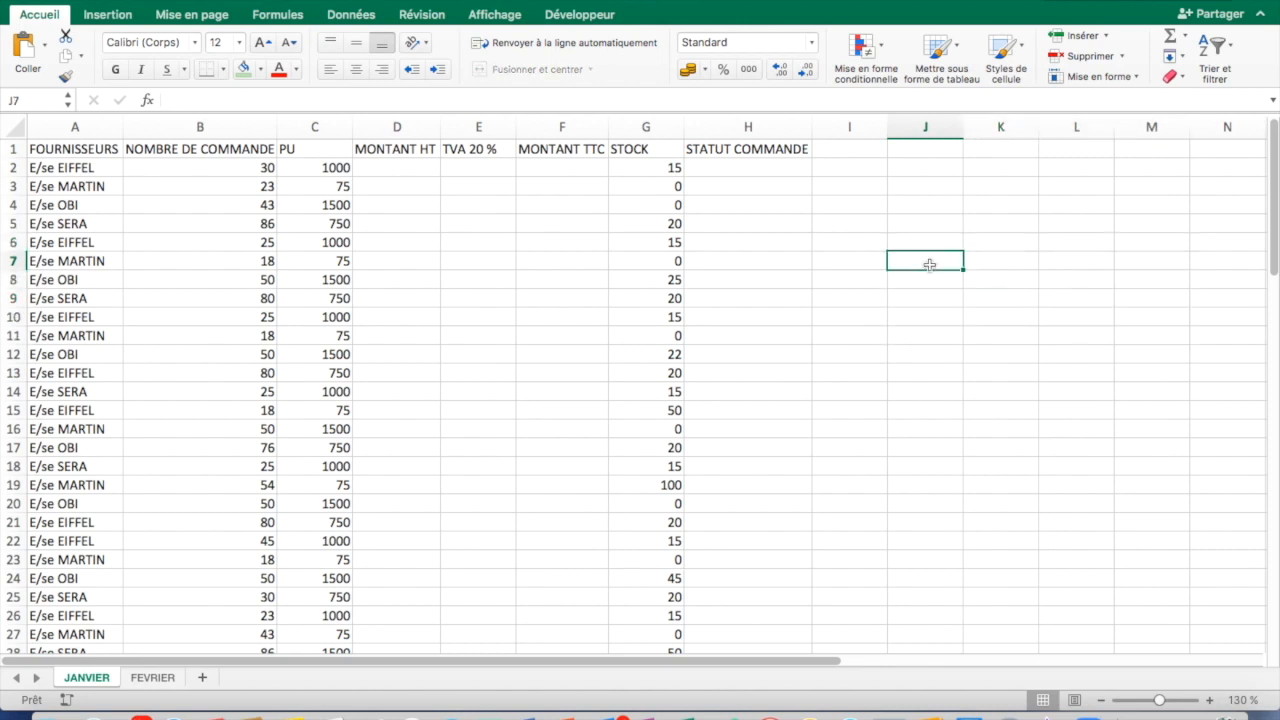
{"action": "left_click", "coordinate": [1011, 263]}
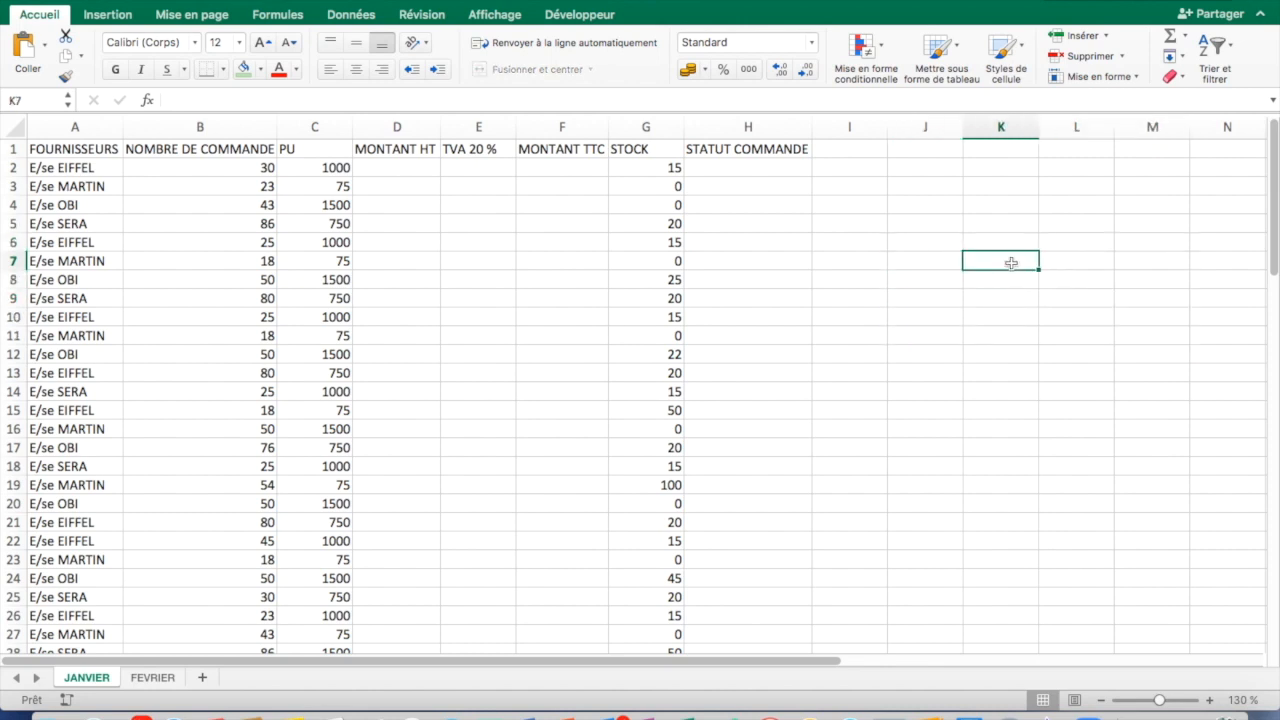
{"action": "left_click", "coordinate": [1082, 261]}
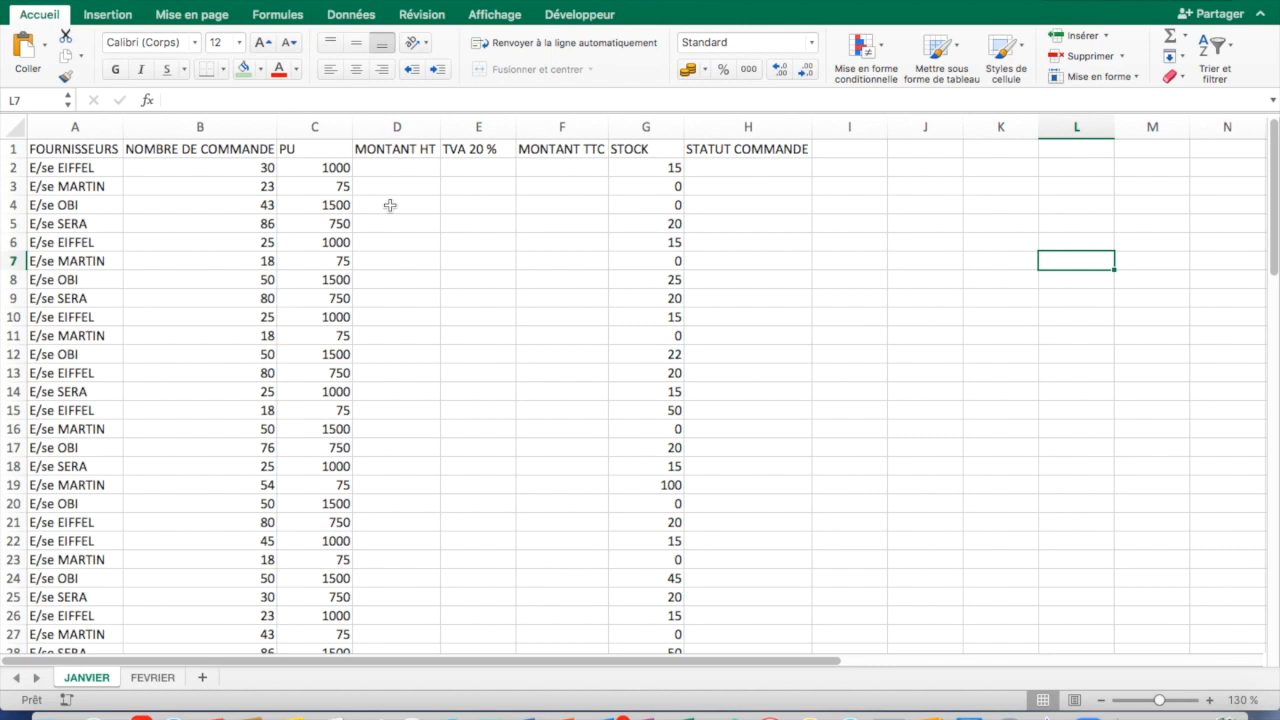
- Start recording a macro named GESTIONACHAT, stored in this workbook
{"action": "left_click", "coordinate": [584, 15]}
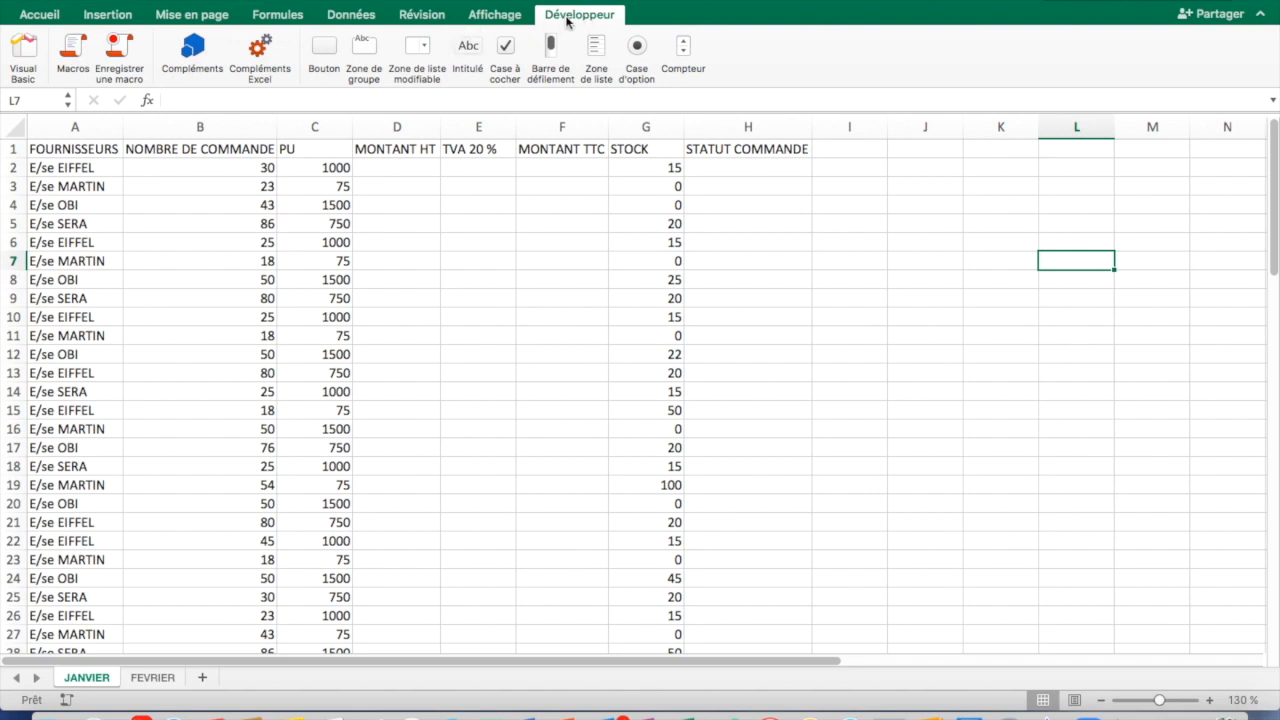
{"action": "left_click", "coordinate": [118, 52]}
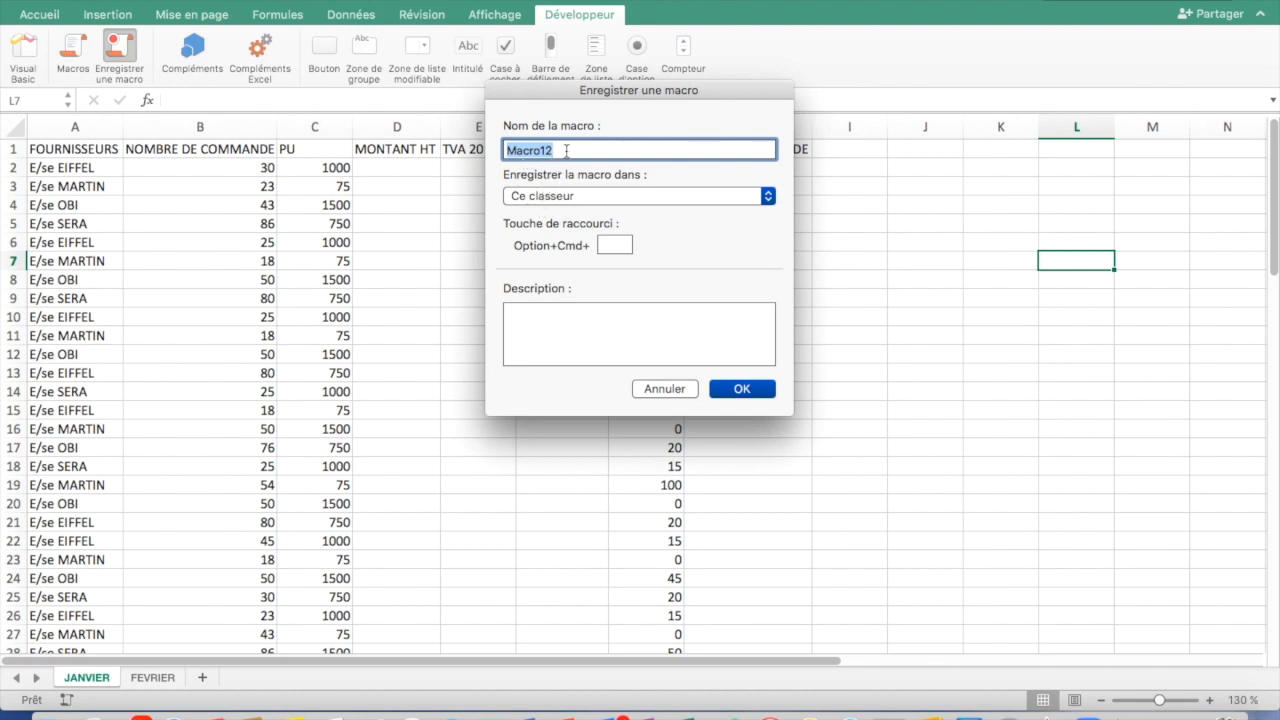
{"action": "type", "text": "GESTIONACHAT"}
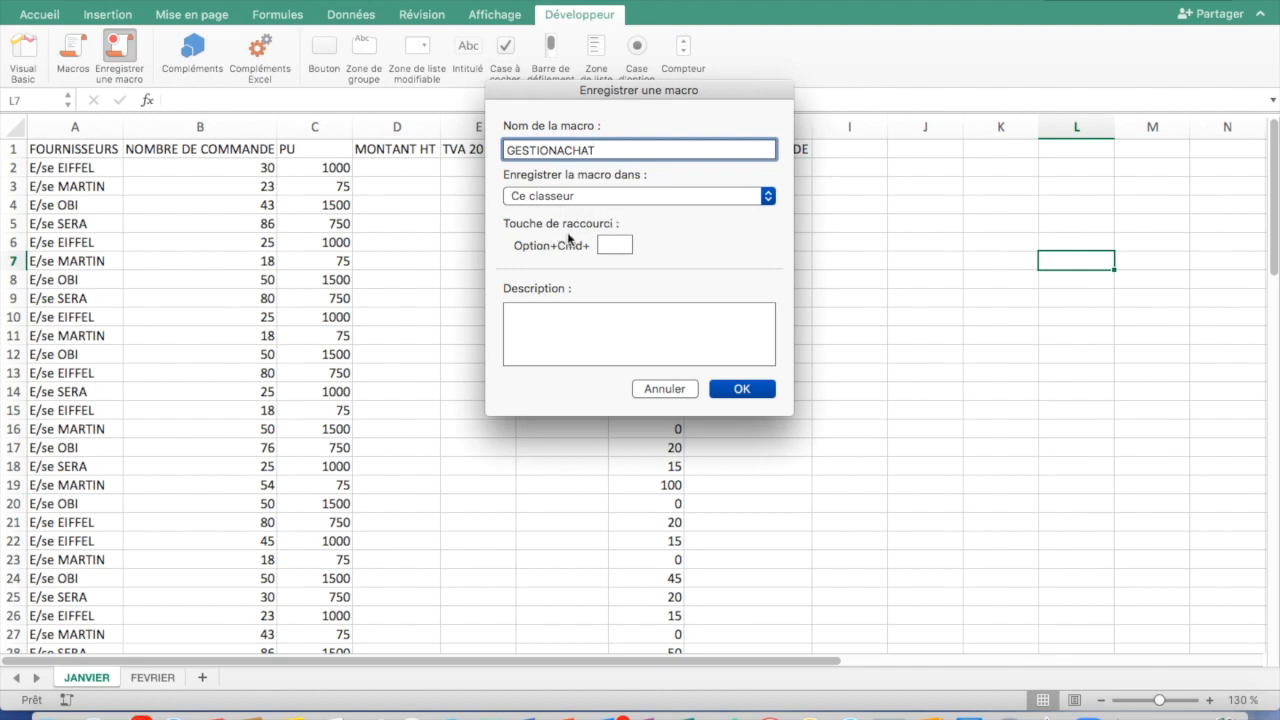
{"action": "left_click", "coordinate": [748, 392]}
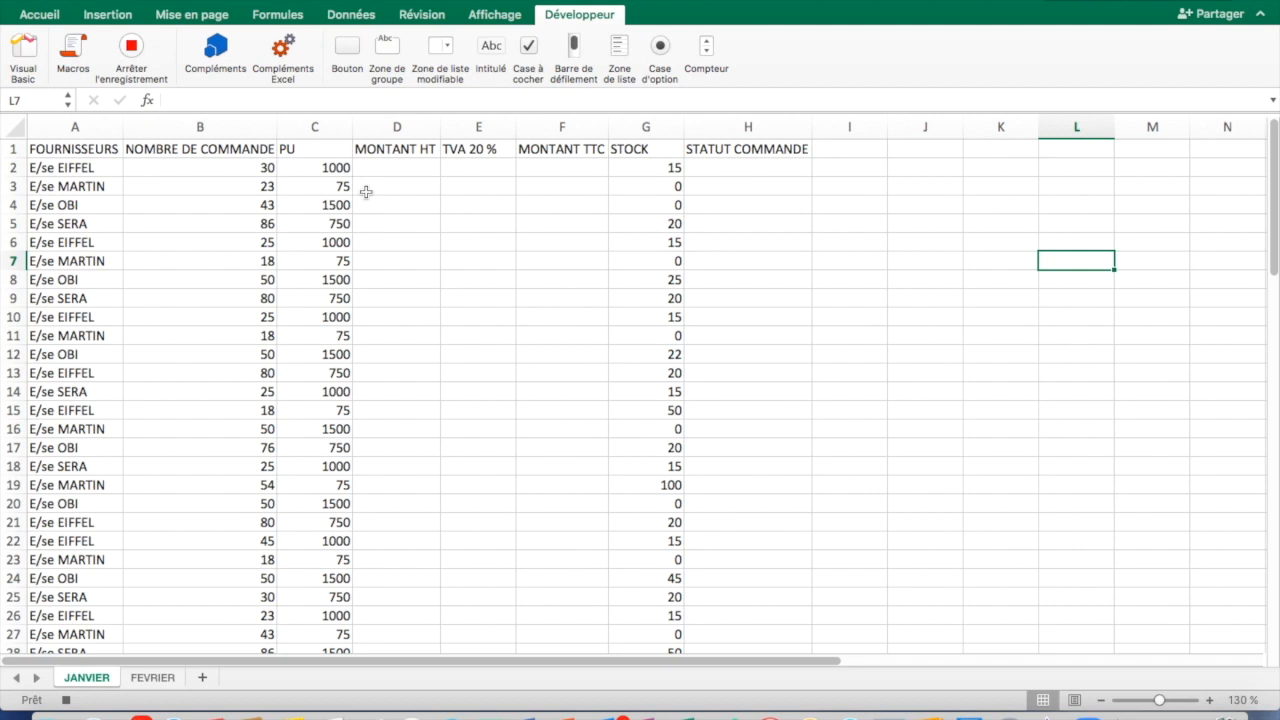
- Apply all borders to the whole table, from the FOURNISSEURS heading in A1 through H74
{"action": "left_click", "coordinate": [32, 149]}
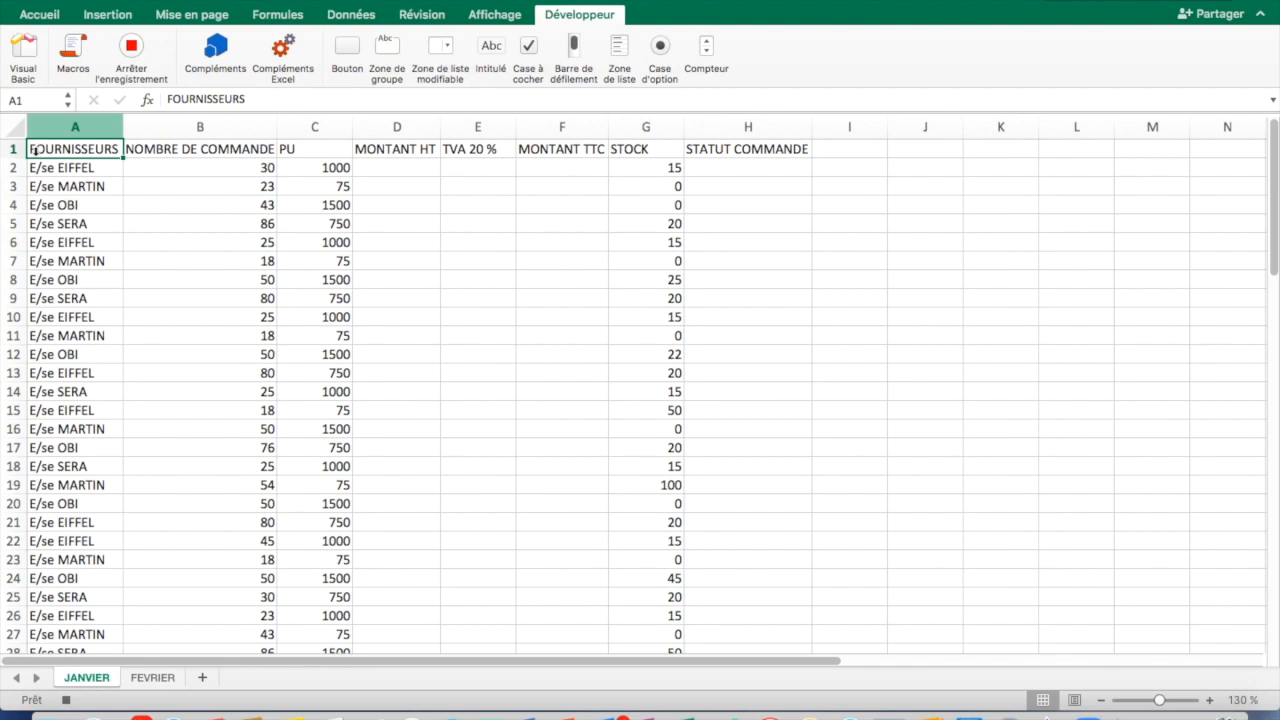
{"action": "left_click_drag", "start_coordinate": [76, 150], "coordinate": [779, 306]}
{"action": "key", "text": "ctrl+shift+Down"}
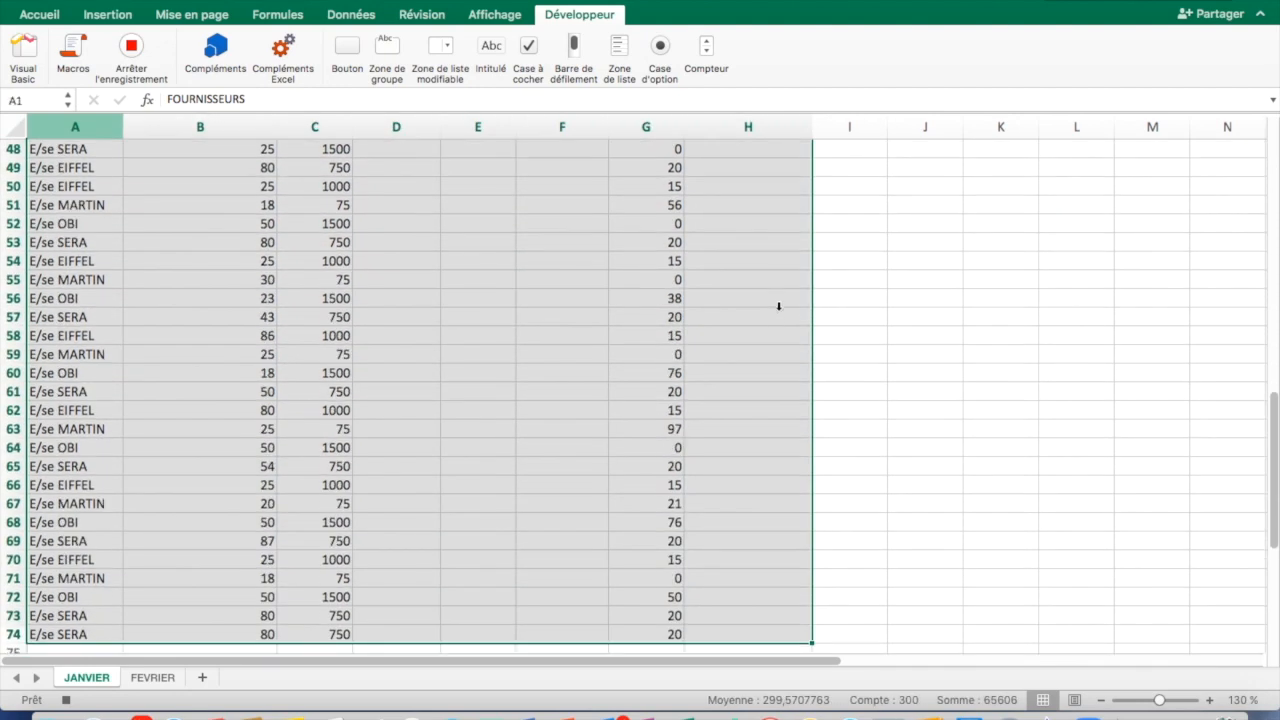
{"action": "scroll", "coordinate": [777, 306], "scroll_direction": "up", "scroll_amount": 15}
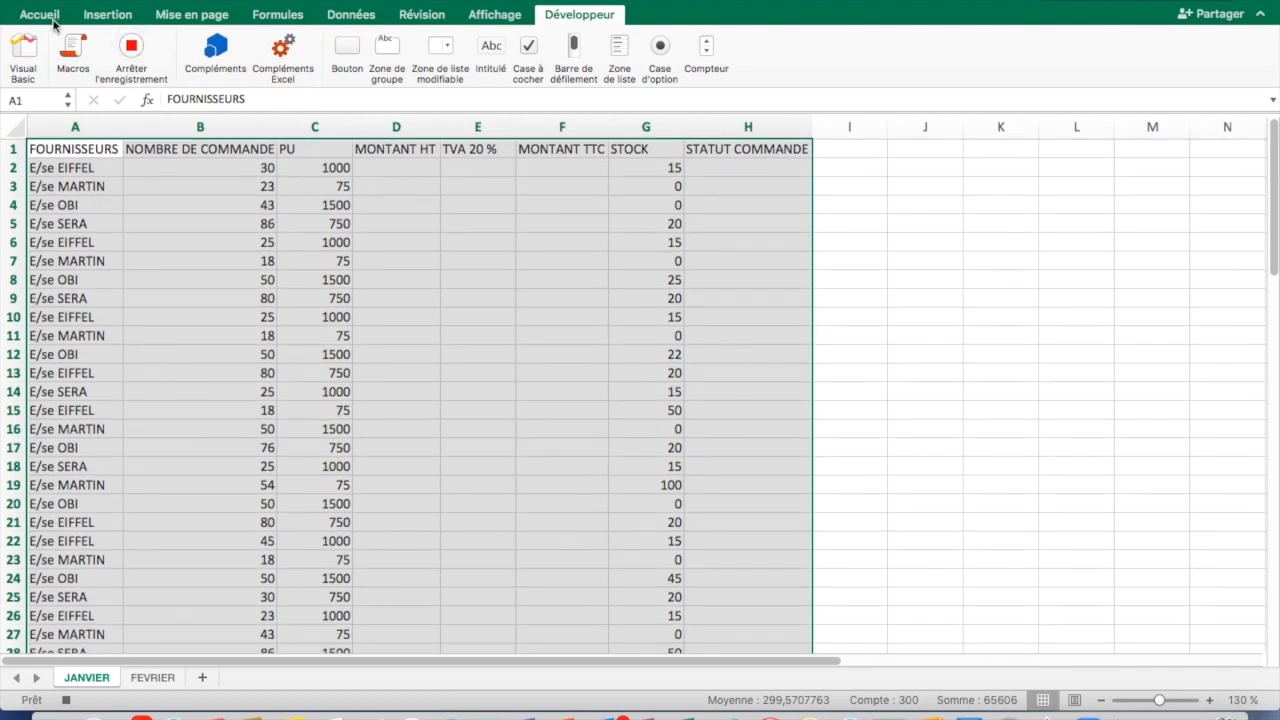
{"action": "left_click", "coordinate": [44, 17]}
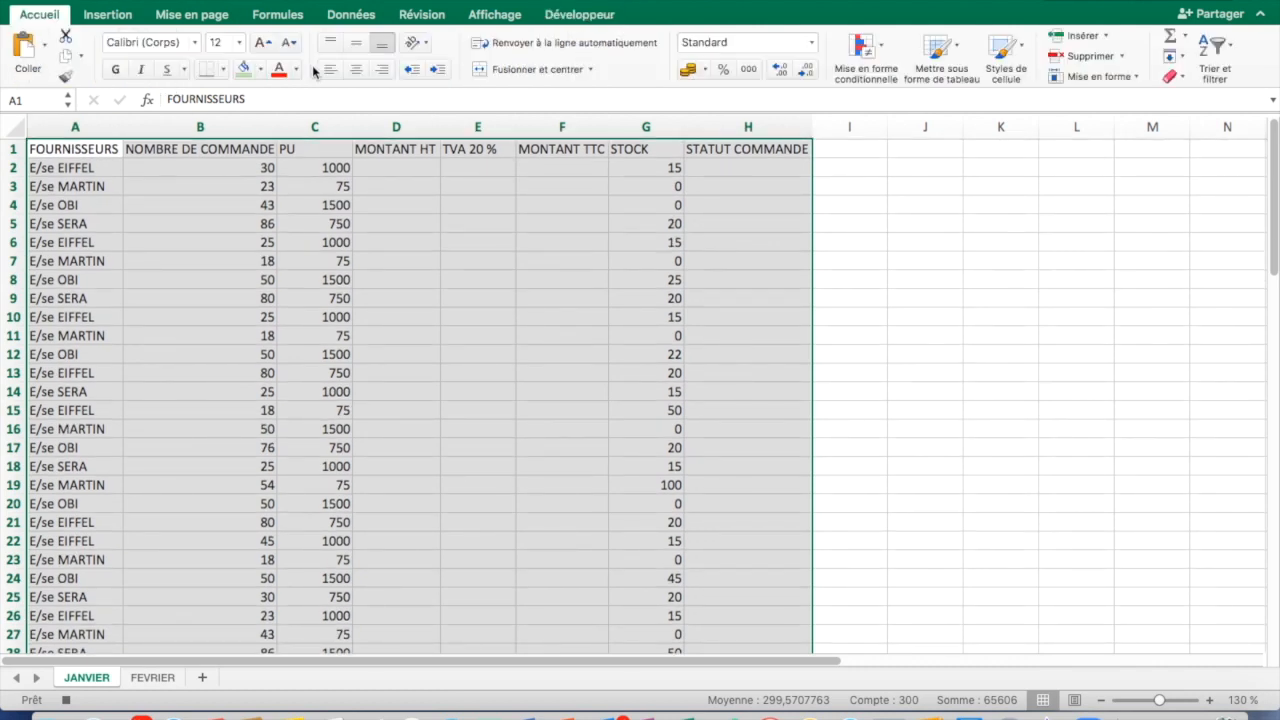
{"action": "left_click", "coordinate": [225, 75]}
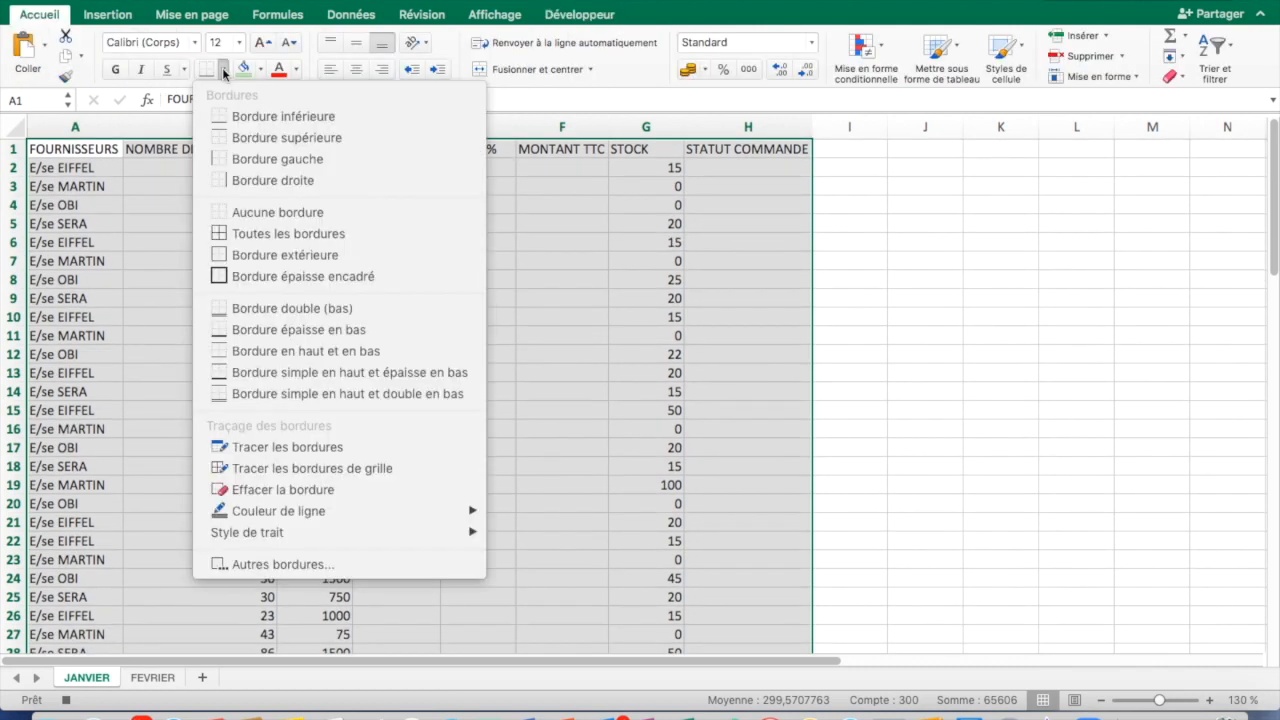
{"action": "left_click", "coordinate": [284, 236]}
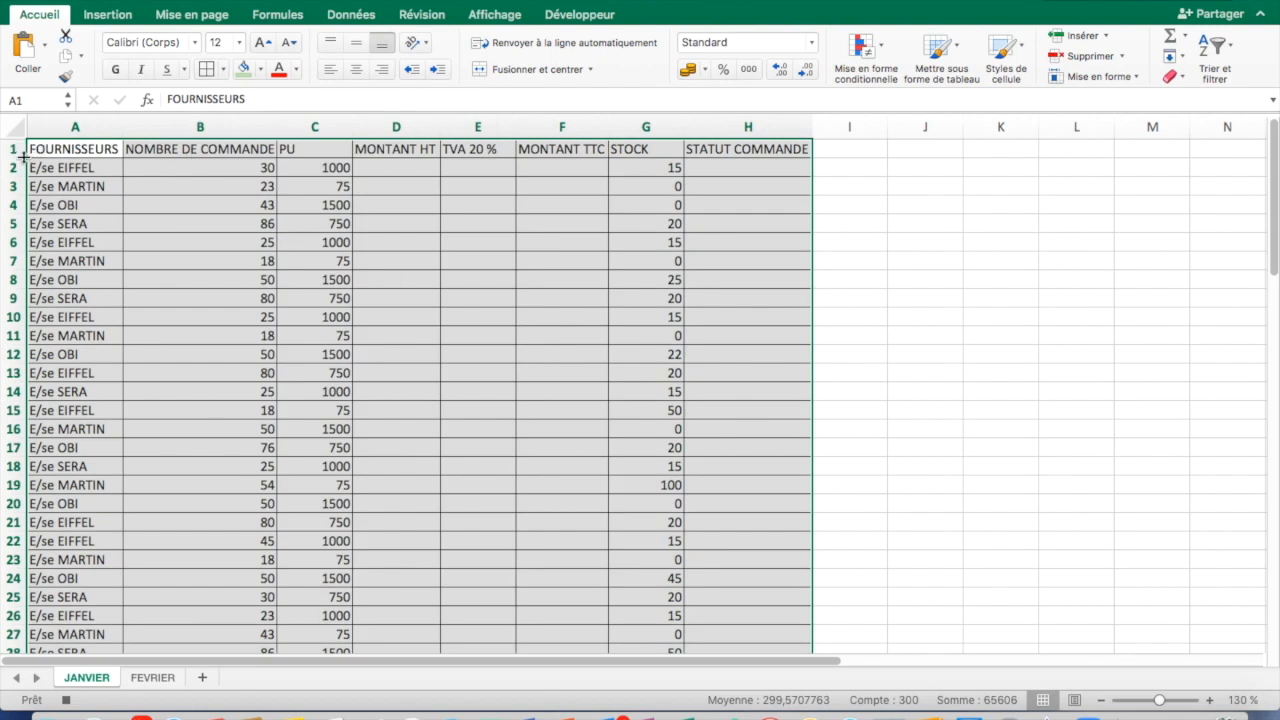
- Increase the height of header row 1 to about double and centre its headings vertically and horizontally
{"action": "left_click_drag", "start_coordinate": [23, 156], "coordinate": [22, 175]}
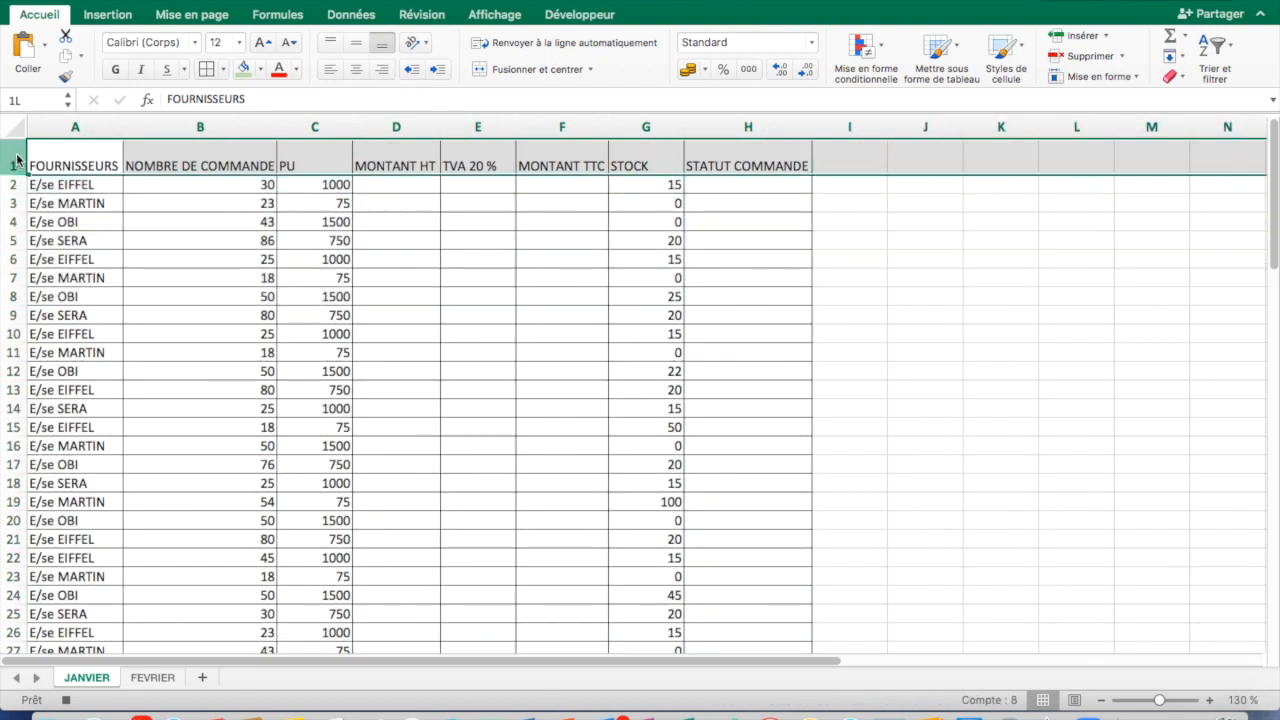
{"action": "left_click", "coordinate": [356, 42]}
{"action": "left_click", "coordinate": [356, 69]}
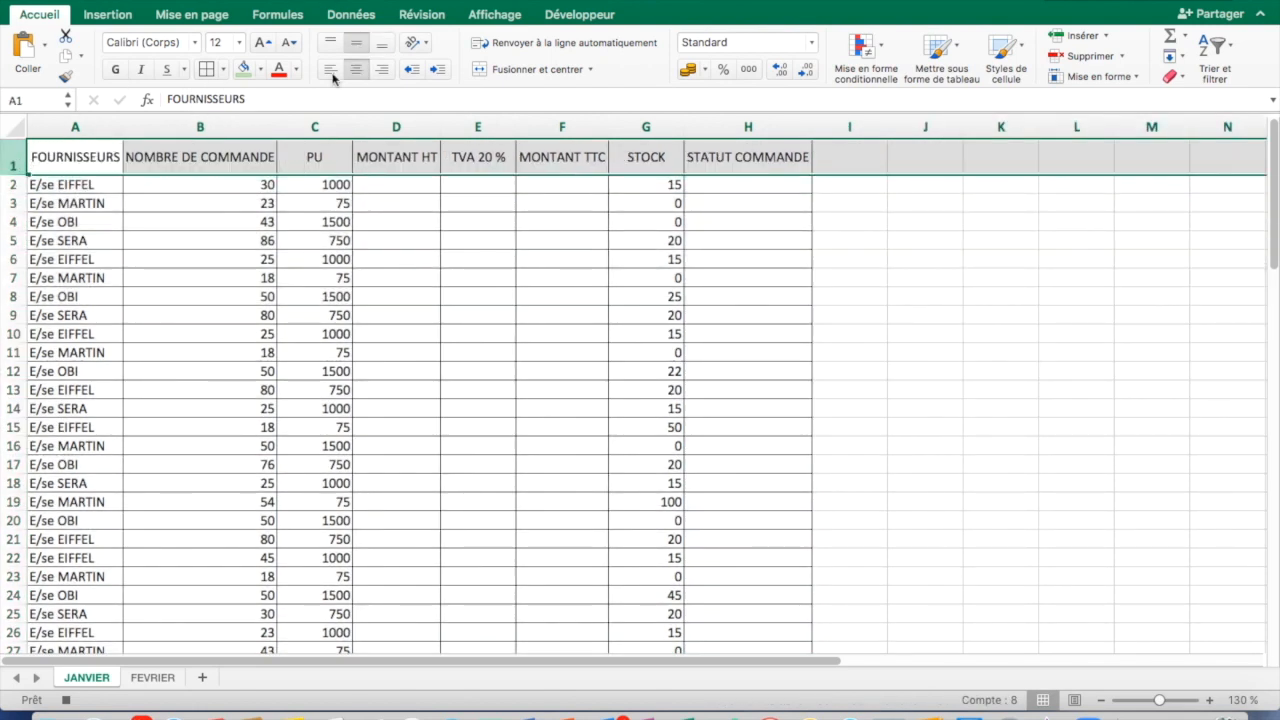
- Fill the header cells A1:H1 with light green
{"action": "left_click", "coordinate": [50, 156]}
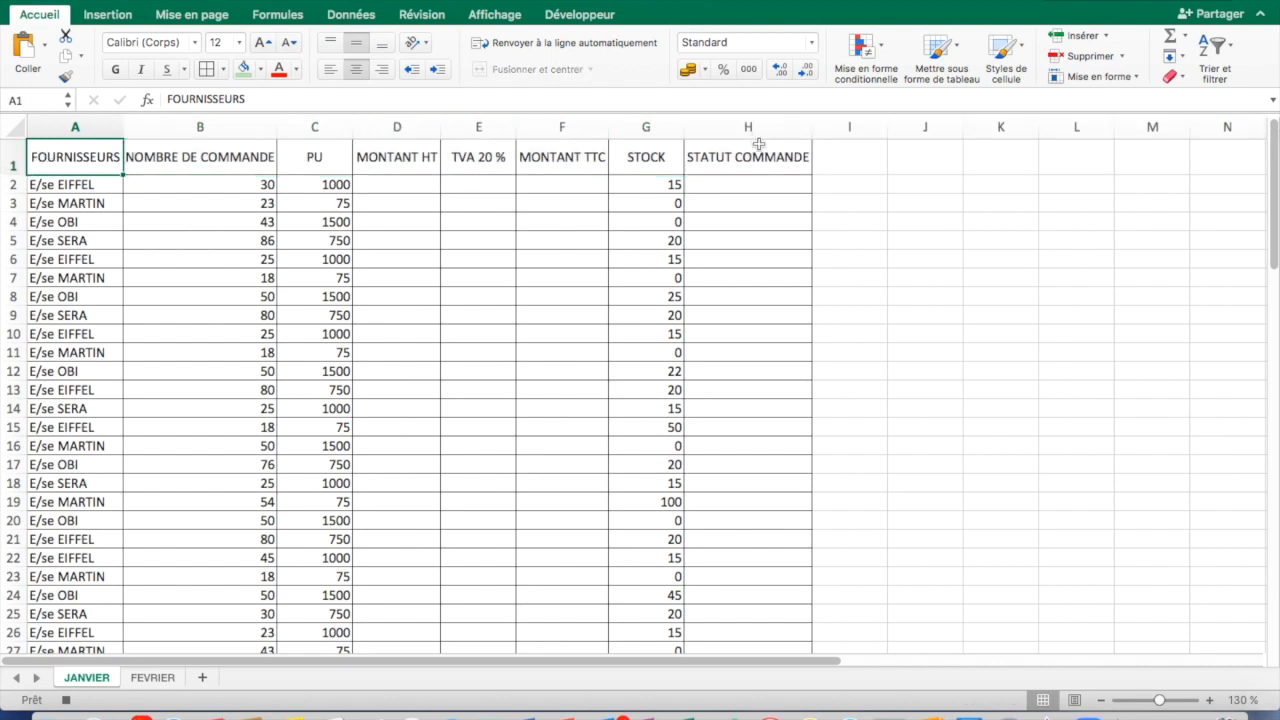
{"action": "left_click_drag", "start_coordinate": [752, 145], "coordinate": [640, 152]}
{"action": "left_click_drag", "start_coordinate": [415, 147], "coordinate": [60, 160]}
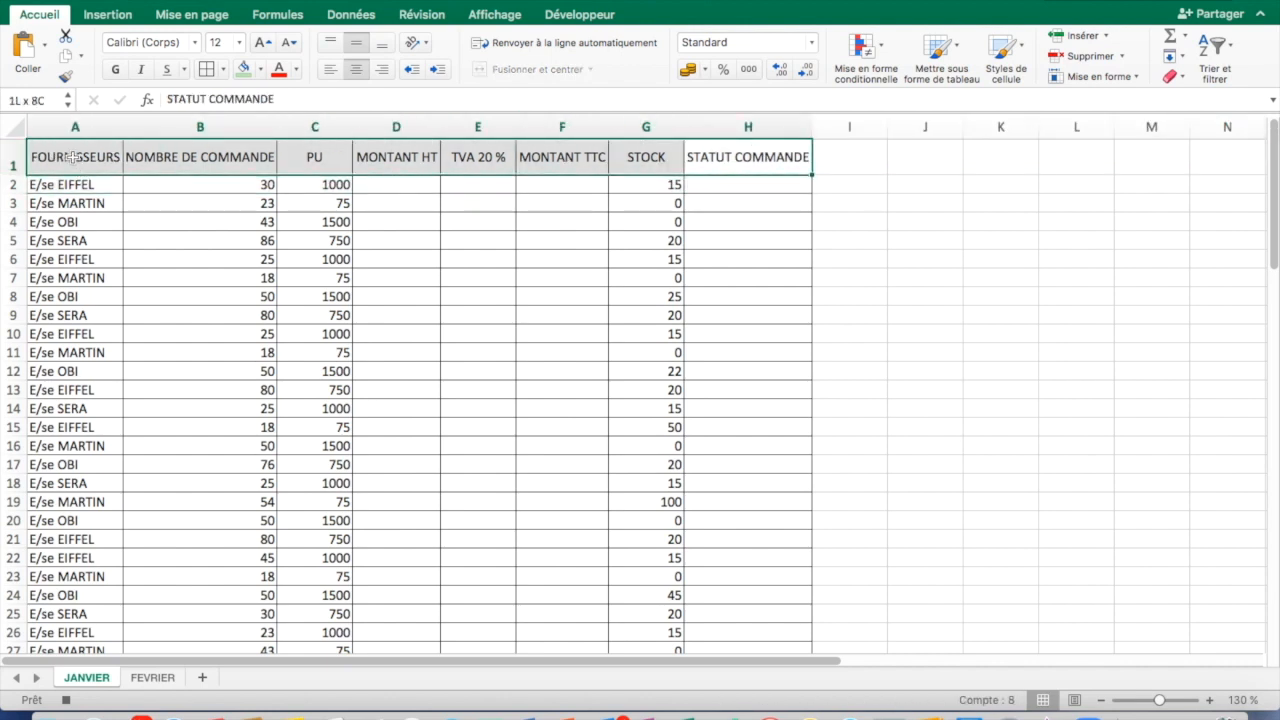
{"action": "left_click", "coordinate": [242, 68]}
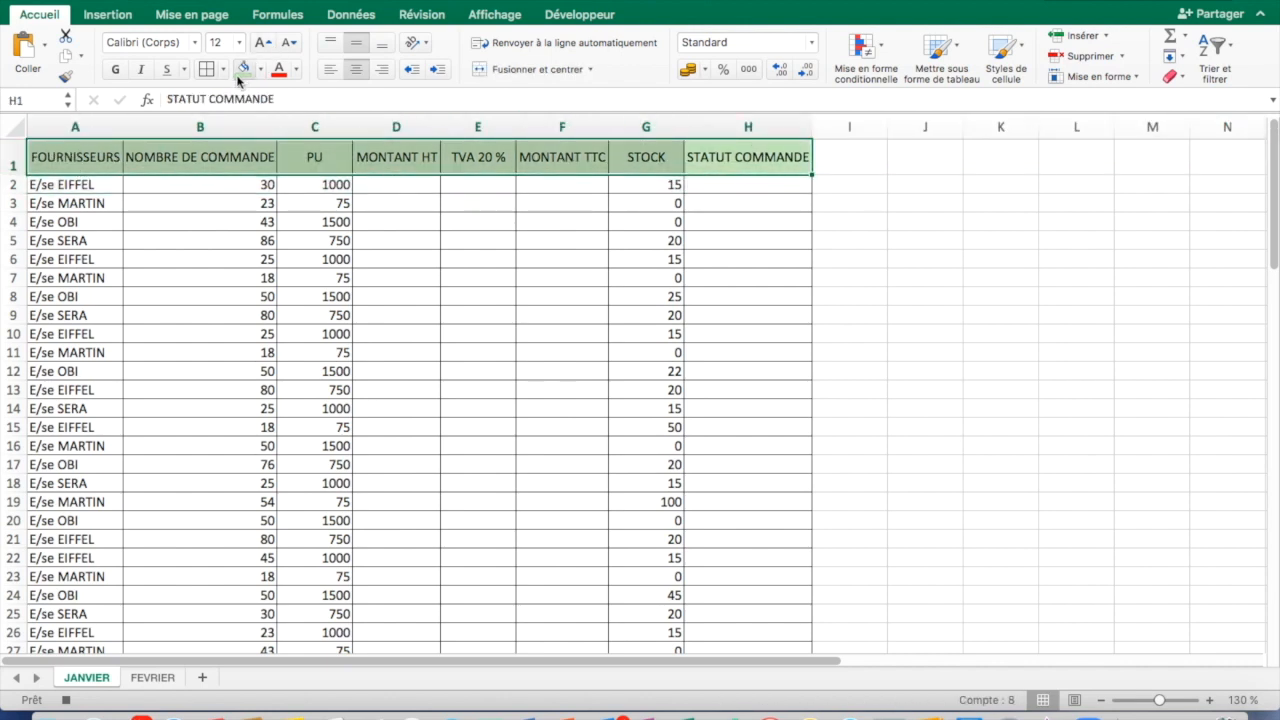
- Freeze the top row so the table's headings stay fixed above the supplier records
{"action": "left_click", "coordinate": [11, 160]}
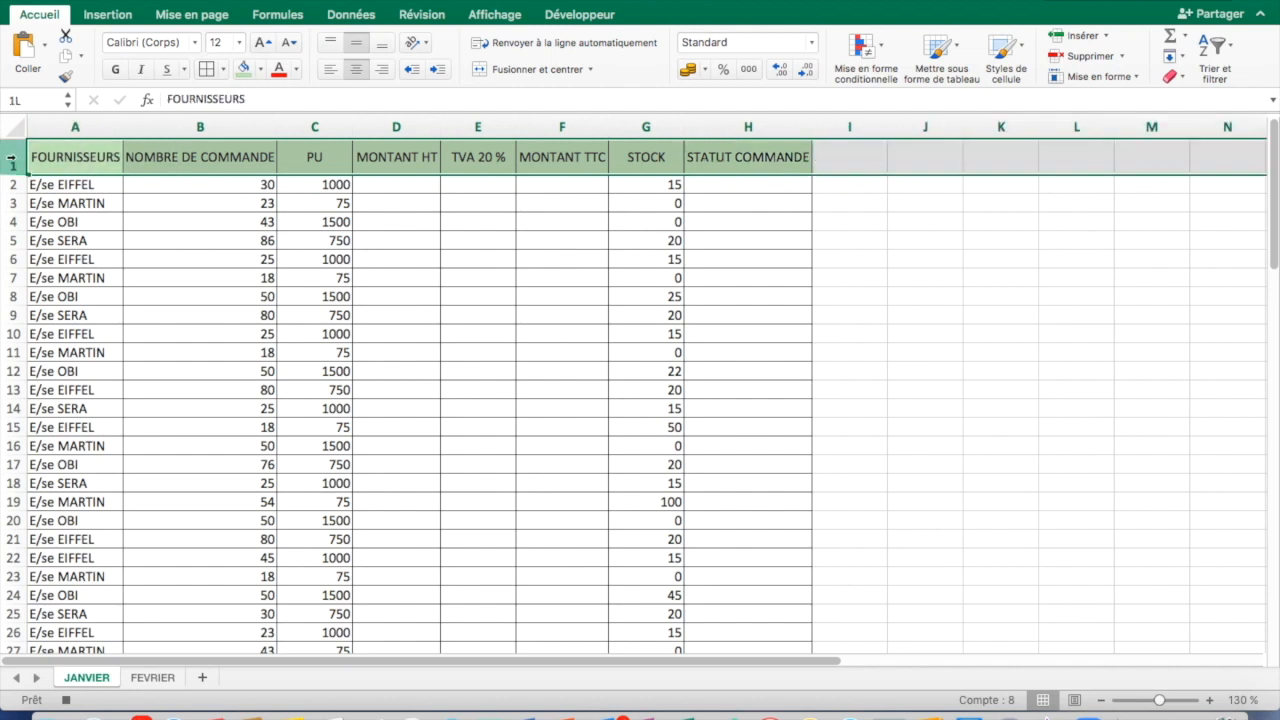
{"action": "left_click", "coordinate": [494, 14]}
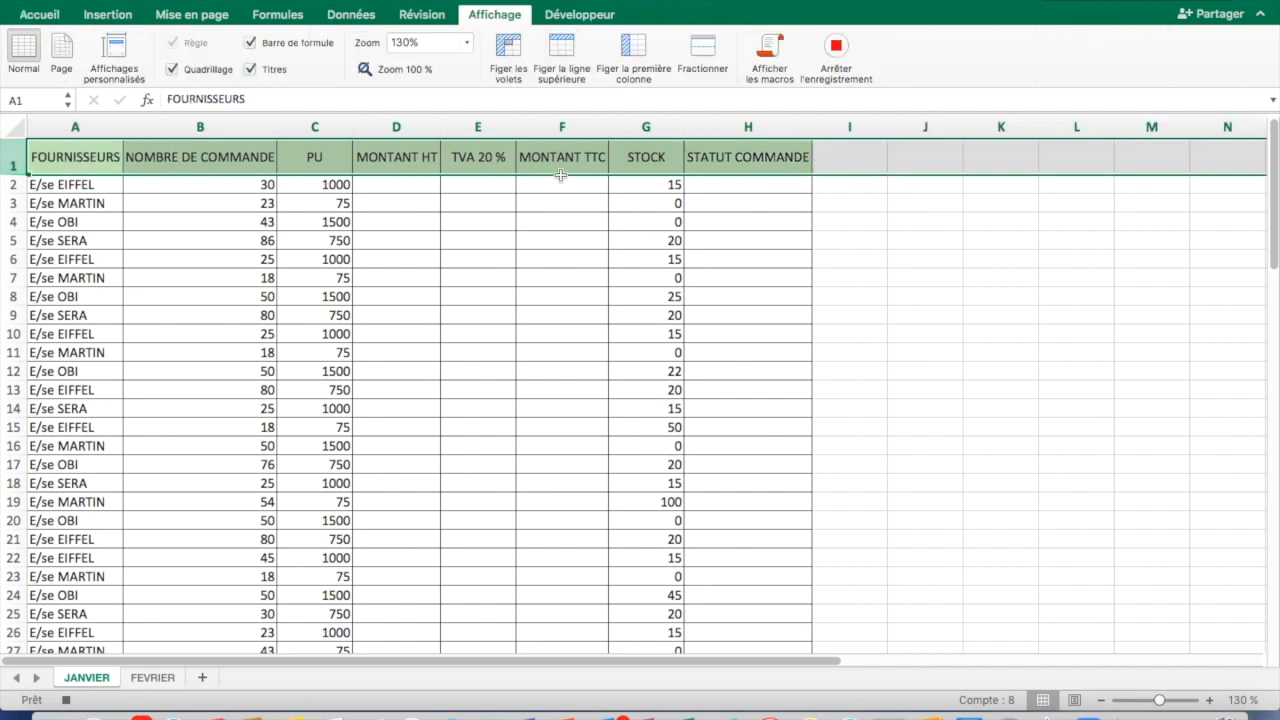
{"action": "scroll", "coordinate": [600, 265], "scroll_direction": "down", "scroll_amount": 12}
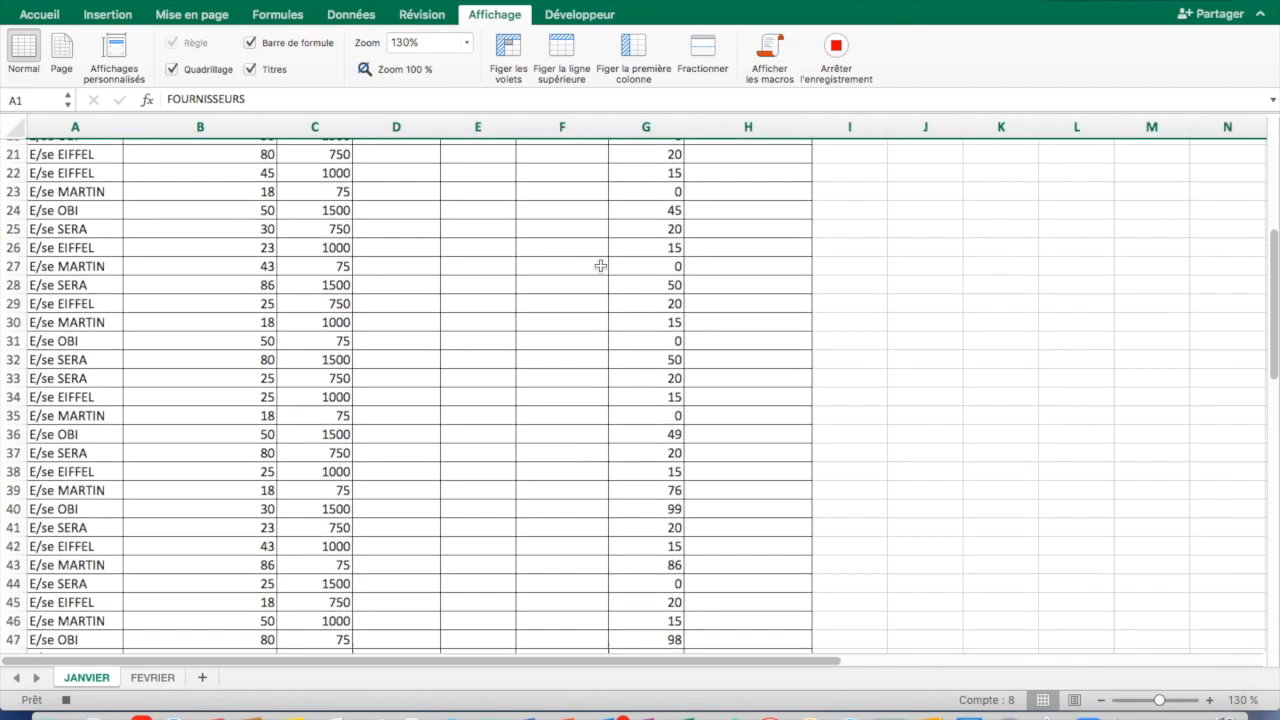
{"action": "scroll", "coordinate": [600, 265], "scroll_direction": "down", "scroll_amount": 6}
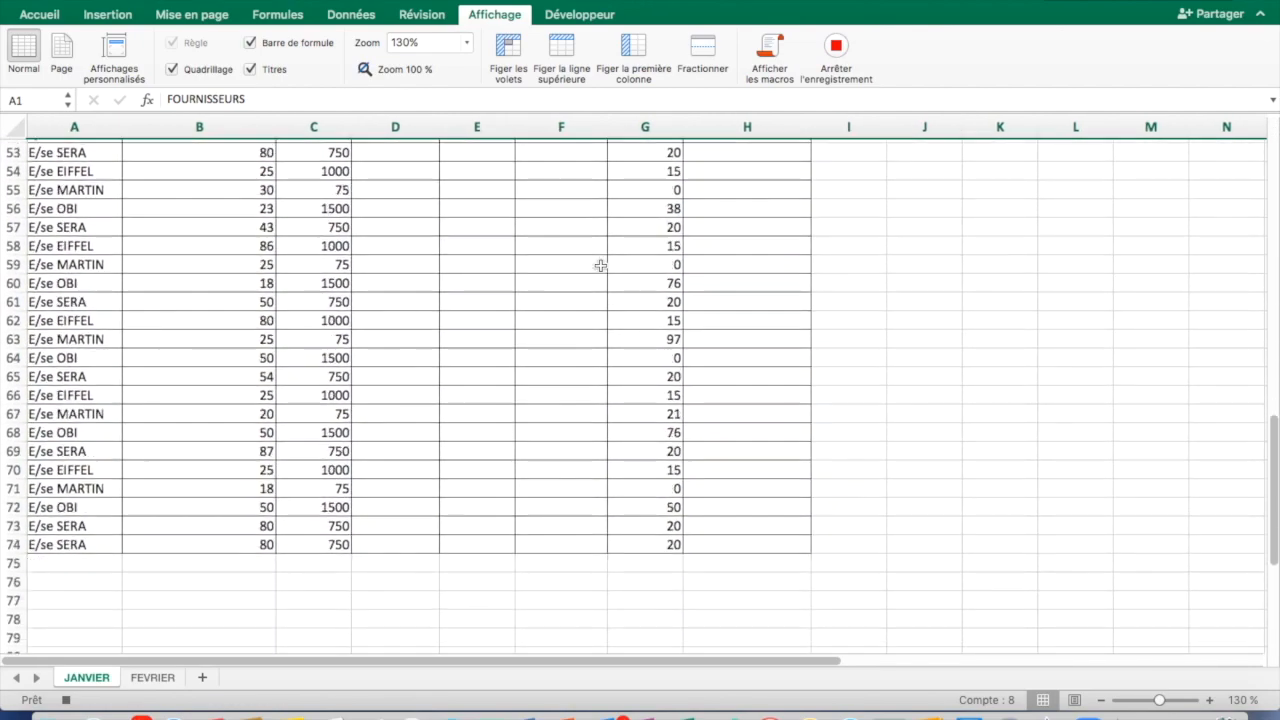
{"action": "scroll", "coordinate": [597, 258], "scroll_direction": "up", "scroll_amount": 20}
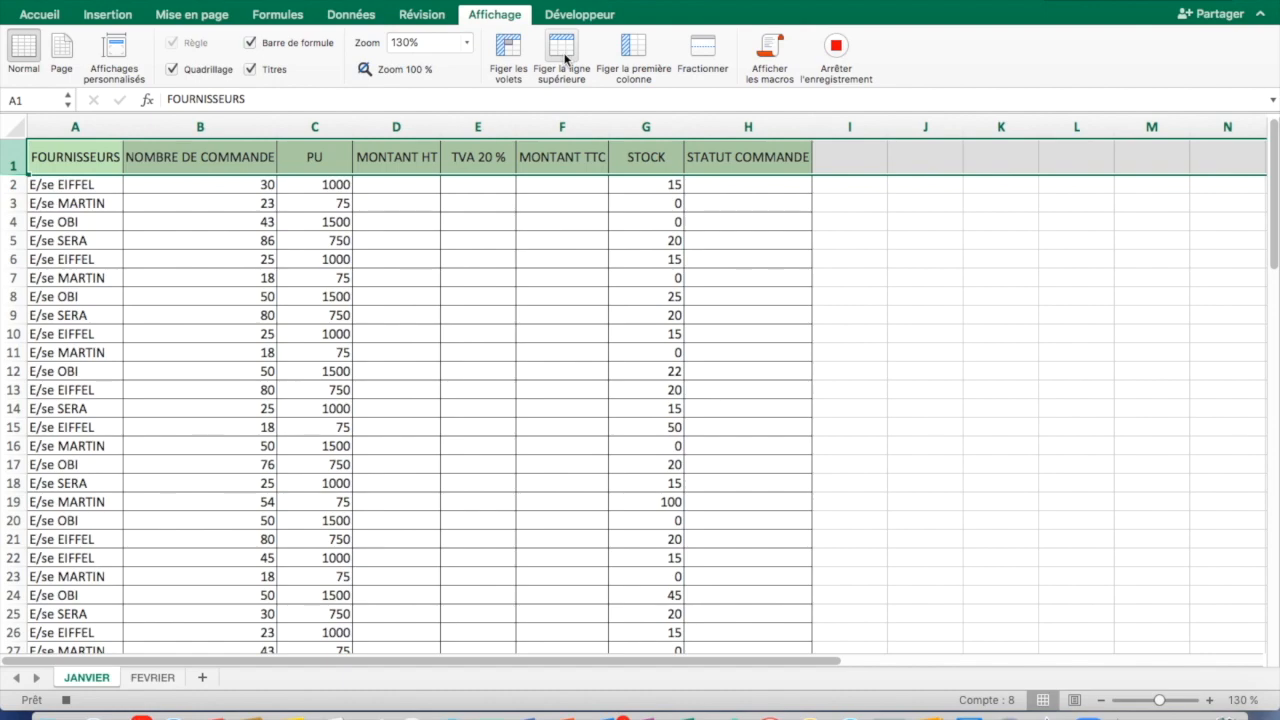
{"action": "left_click", "coordinate": [565, 58]}
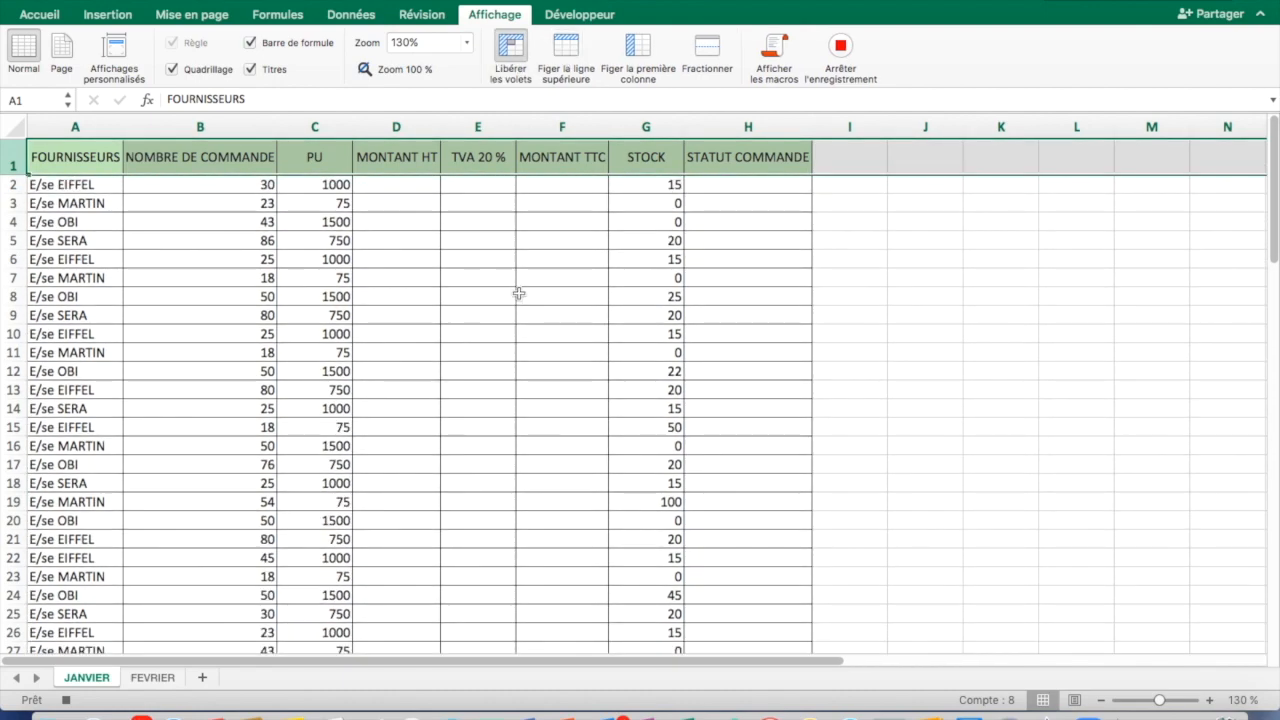
{"action": "scroll", "coordinate": [519, 292], "scroll_direction": "down", "scroll_amount": 3}
{"action": "scroll", "coordinate": [519, 292], "scroll_direction": "down", "scroll_amount": 5}
{"action": "scroll", "coordinate": [519, 292], "scroll_direction": "up", "scroll_amount": 8}
- Enter the formula =B2*C2 in D2 to calculate MONTANT HT for the first record
{"action": "left_click", "coordinate": [387, 186]}
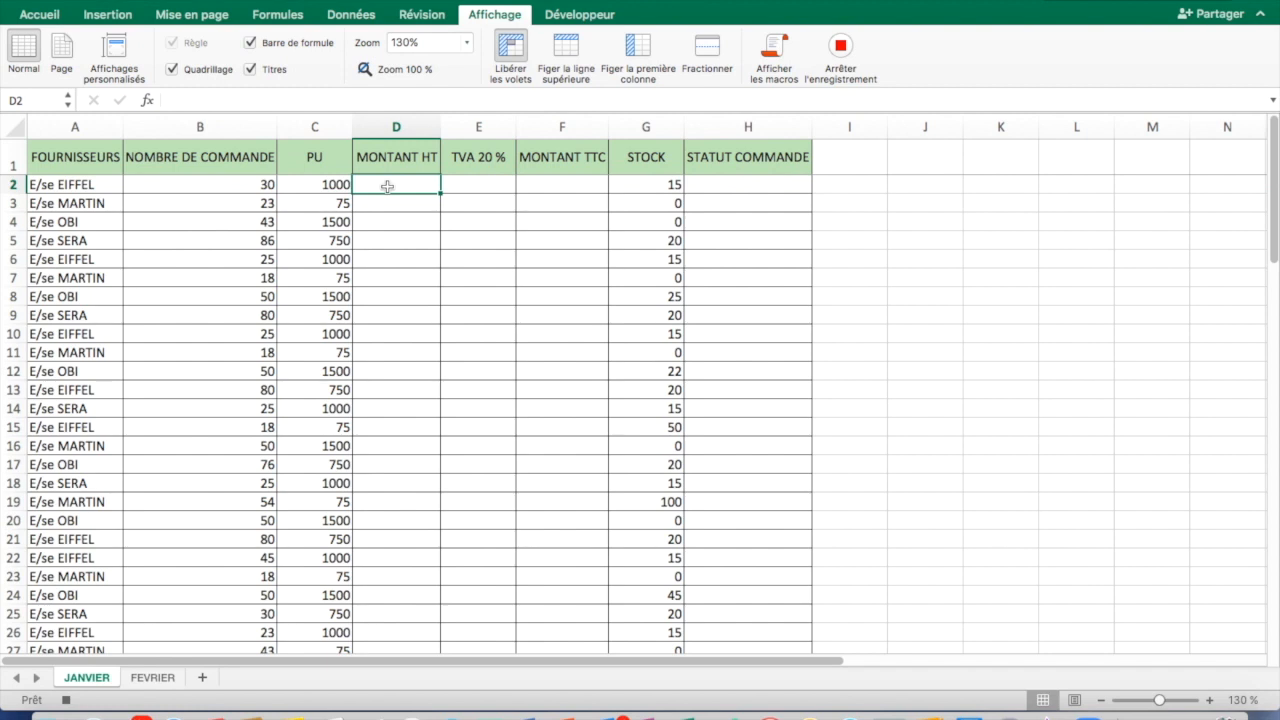
{"action": "type", "text": "="}
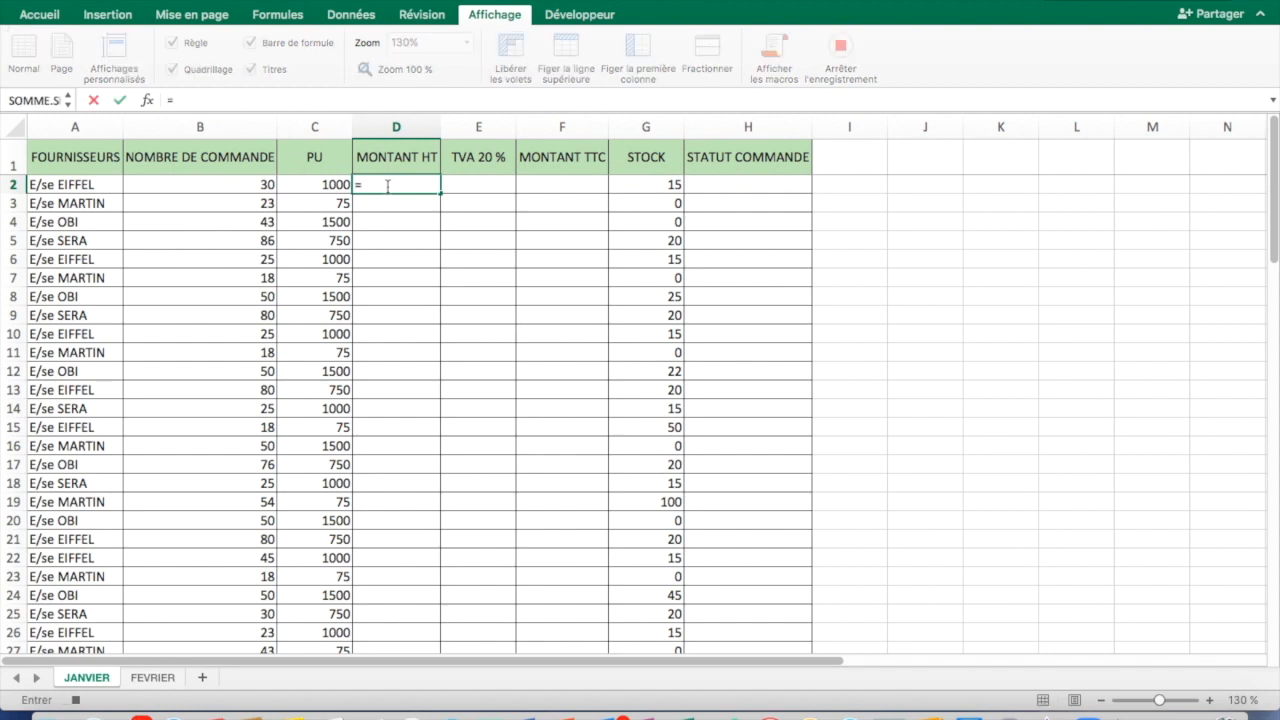
{"action": "left_click", "coordinate": [262, 184]}
{"action": "type", "text": "*"}
{"action": "left_click", "coordinate": [302, 186]}
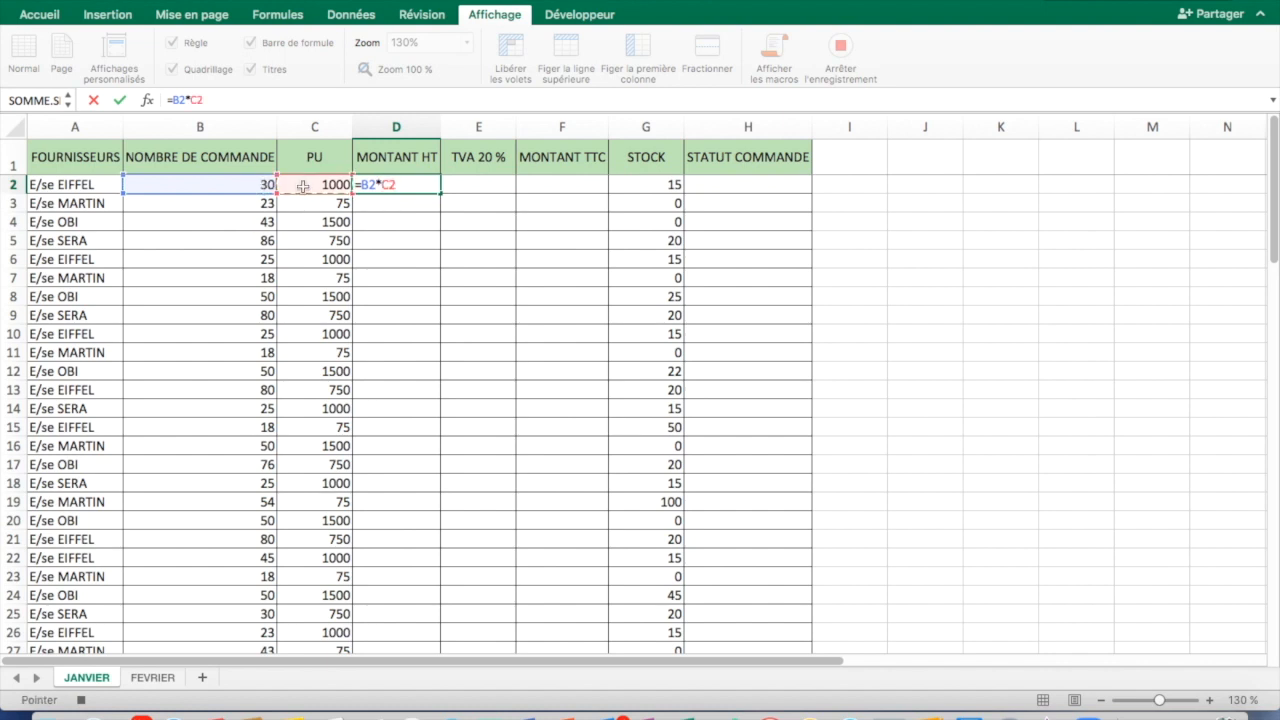
{"action": "key", "text": "Return"}
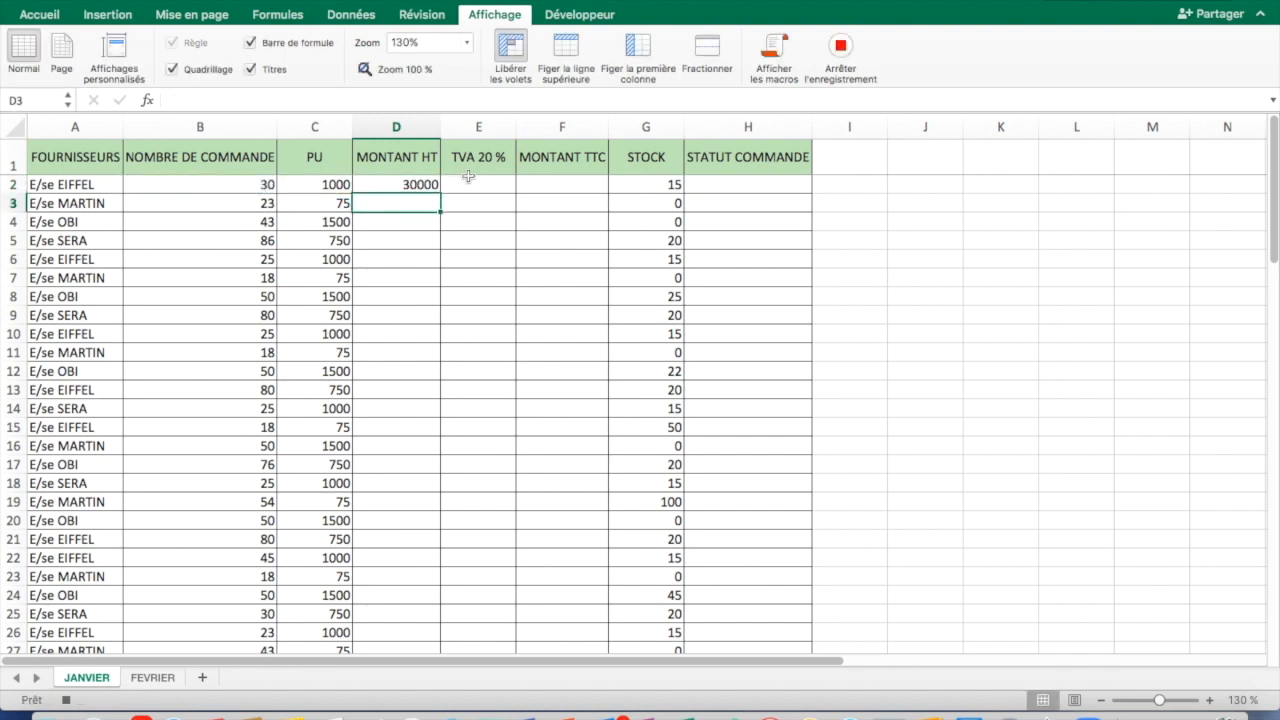
- Enter the formula =D2*20% in E2 to calculate the TVA for the first record
{"action": "left_click", "coordinate": [472, 183]}
{"action": "type", "text": "="}
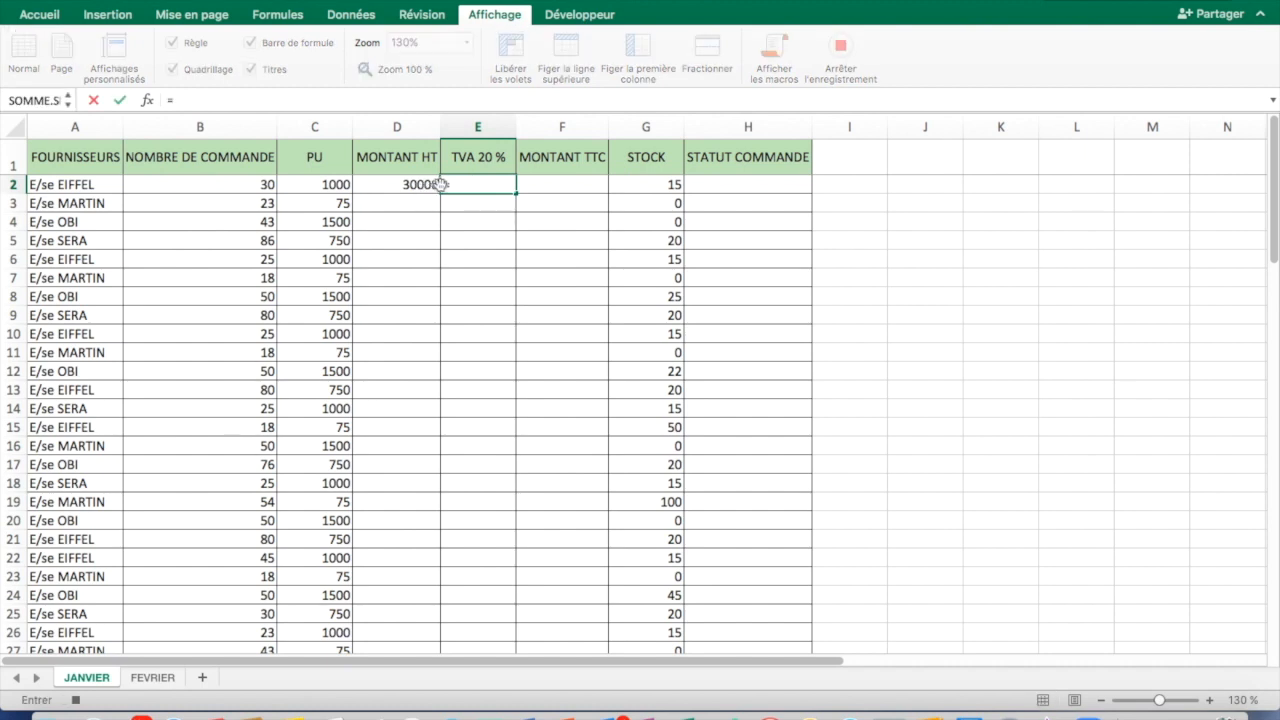
{"action": "left_click", "coordinate": [418, 184]}
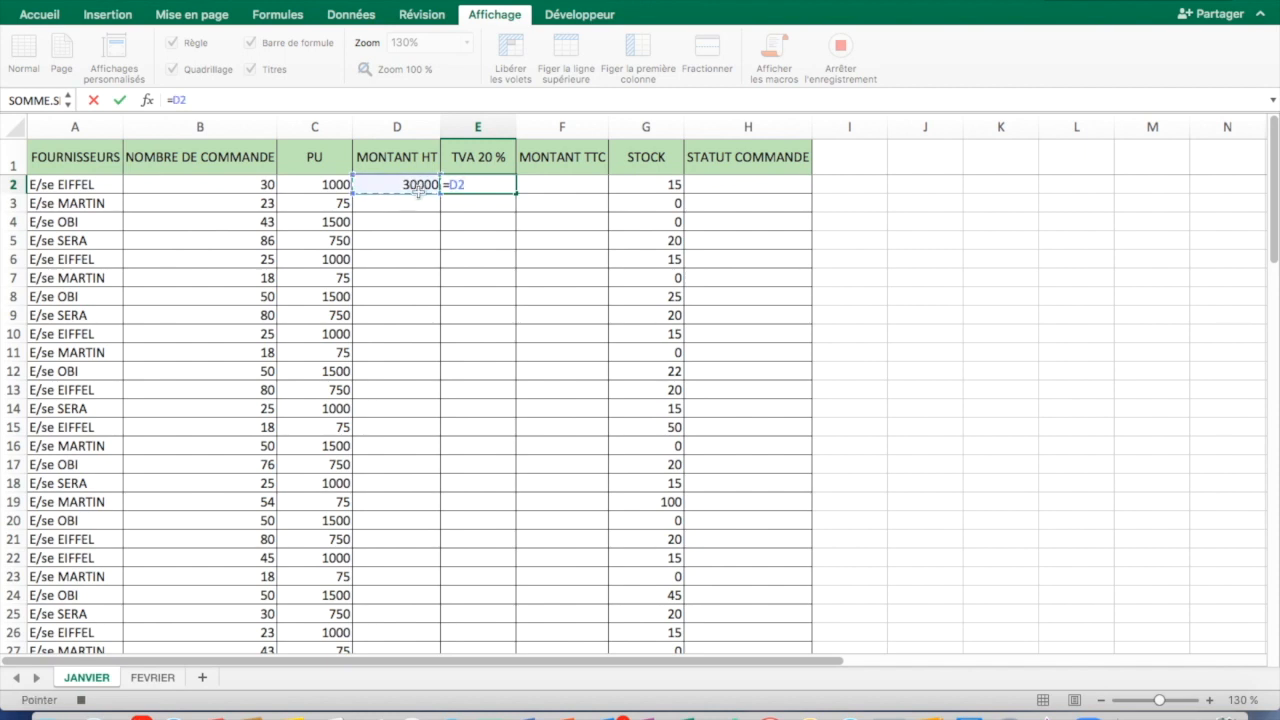
{"action": "type", "text": "*20%"}
{"action": "key", "text": "Return"}
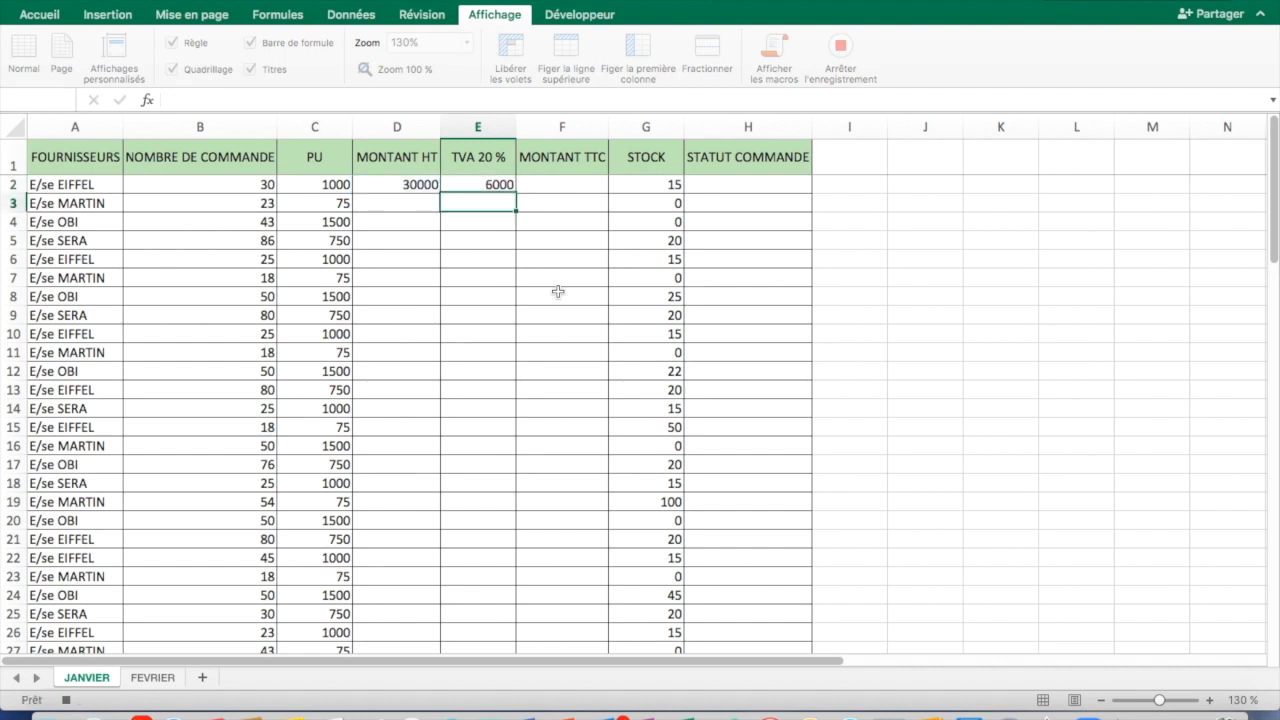
- Enter the formula =D2+E2 in F2 to calculate MONTANT TTC for the first record
{"action": "left_click", "coordinate": [541, 186]}
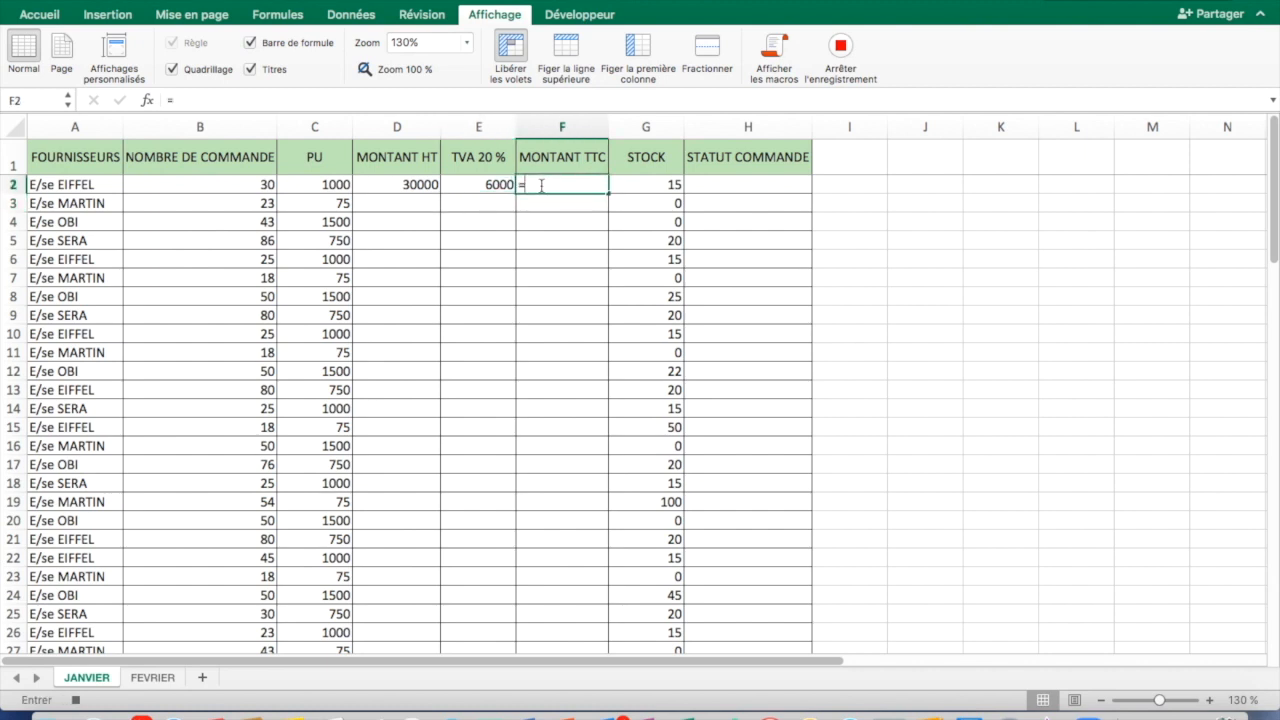
{"action": "type", "text": "="}
{"action": "left_click", "coordinate": [410, 185]}
{"action": "type", "text": "+"}
{"action": "left_click", "coordinate": [470, 185]}
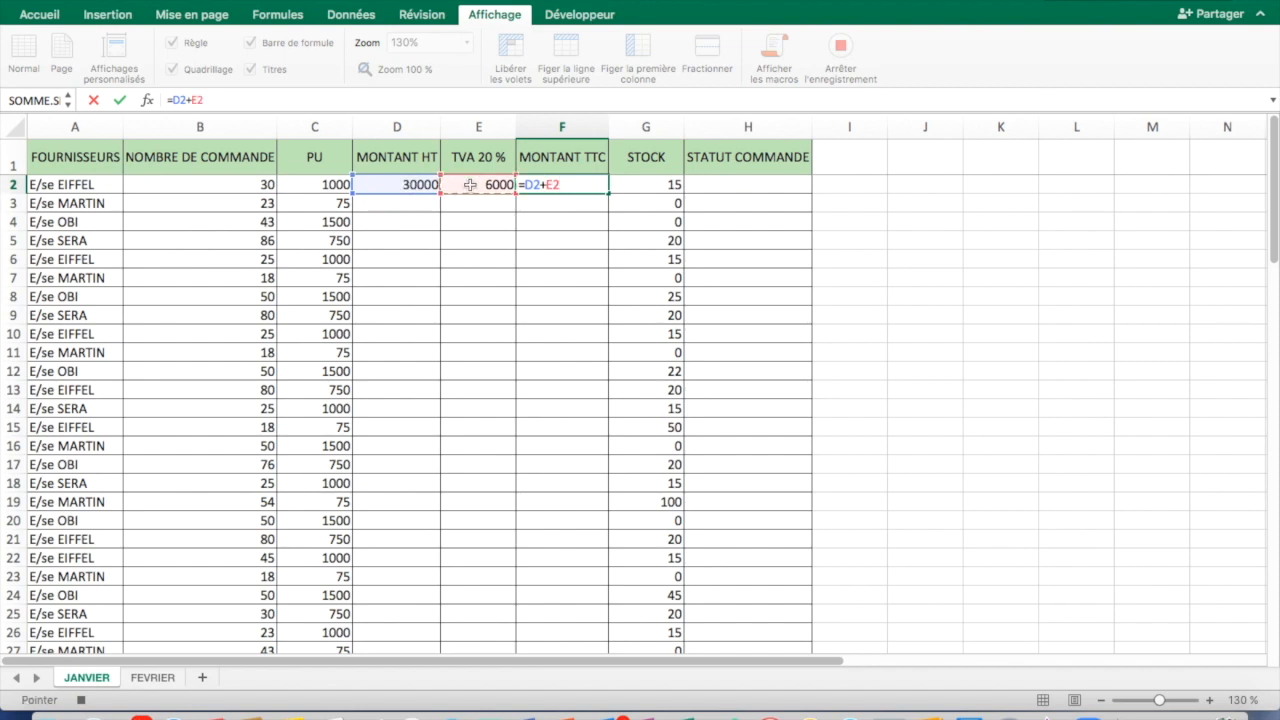
{"action": "key", "text": "Return"}
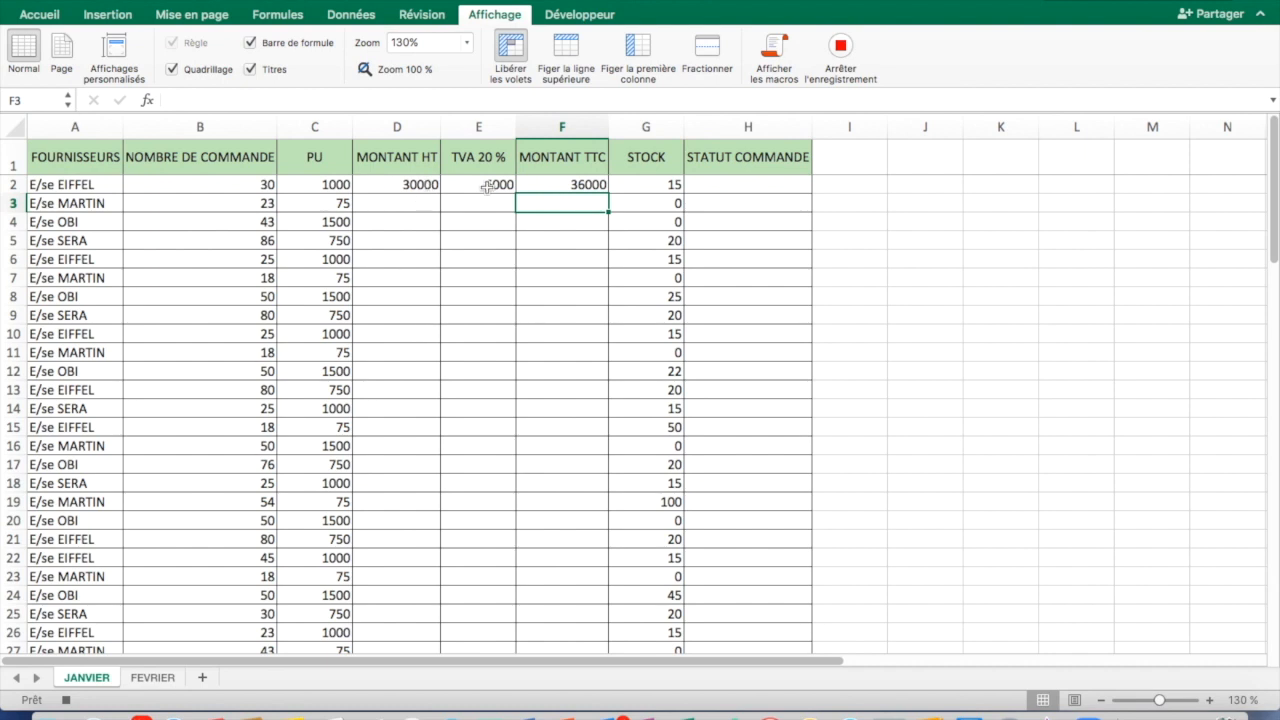
- Fill the MONTANT HT, TVA 20 % and MONTANT TTC formulas from row 2 down to row 74 and check the filled columns
{"action": "left_click", "coordinate": [401, 181]}
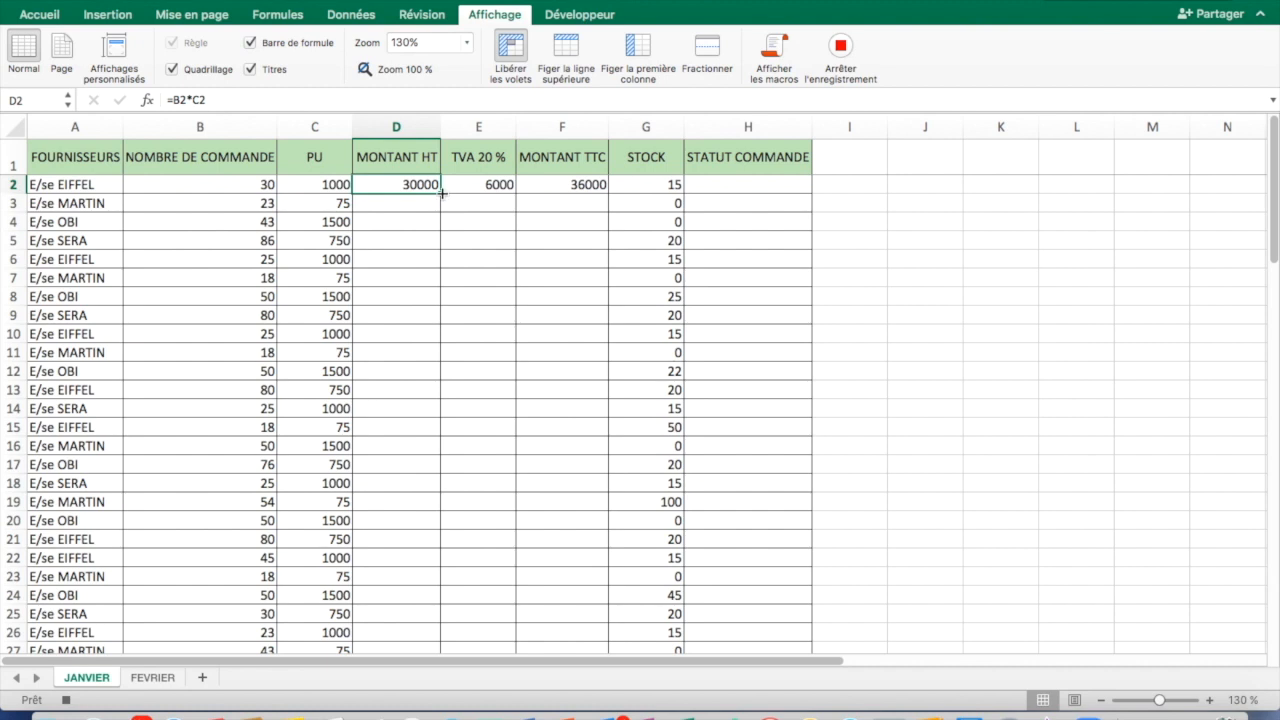
{"action": "double_click", "coordinate": [441, 193]}
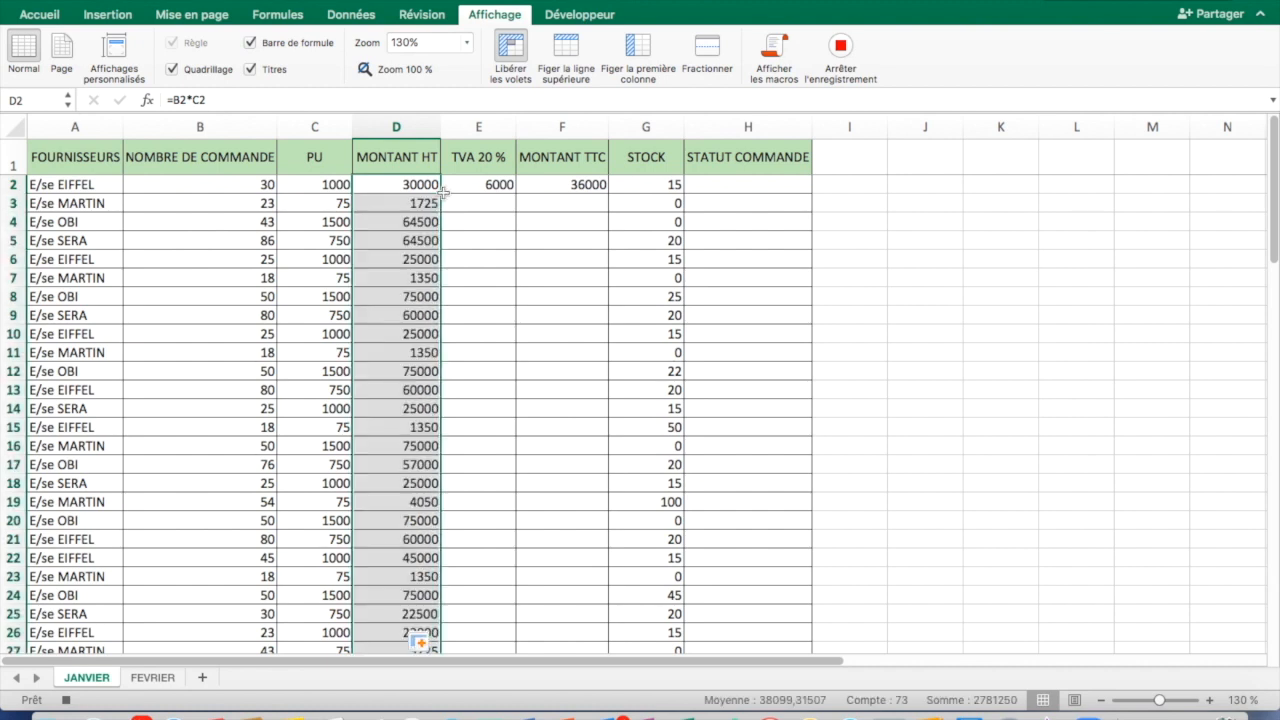
{"action": "left_click", "coordinate": [472, 185]}
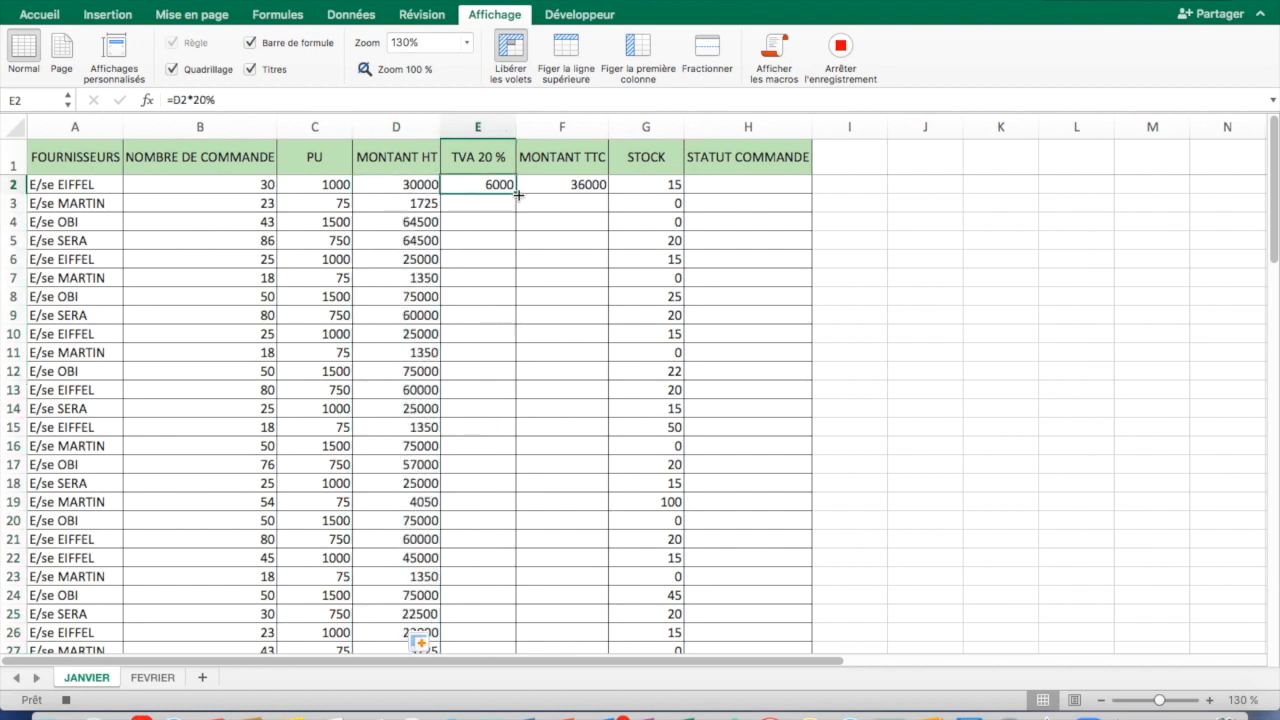
{"action": "double_click", "coordinate": [516, 193]}
{"action": "left_click", "coordinate": [561, 190]}
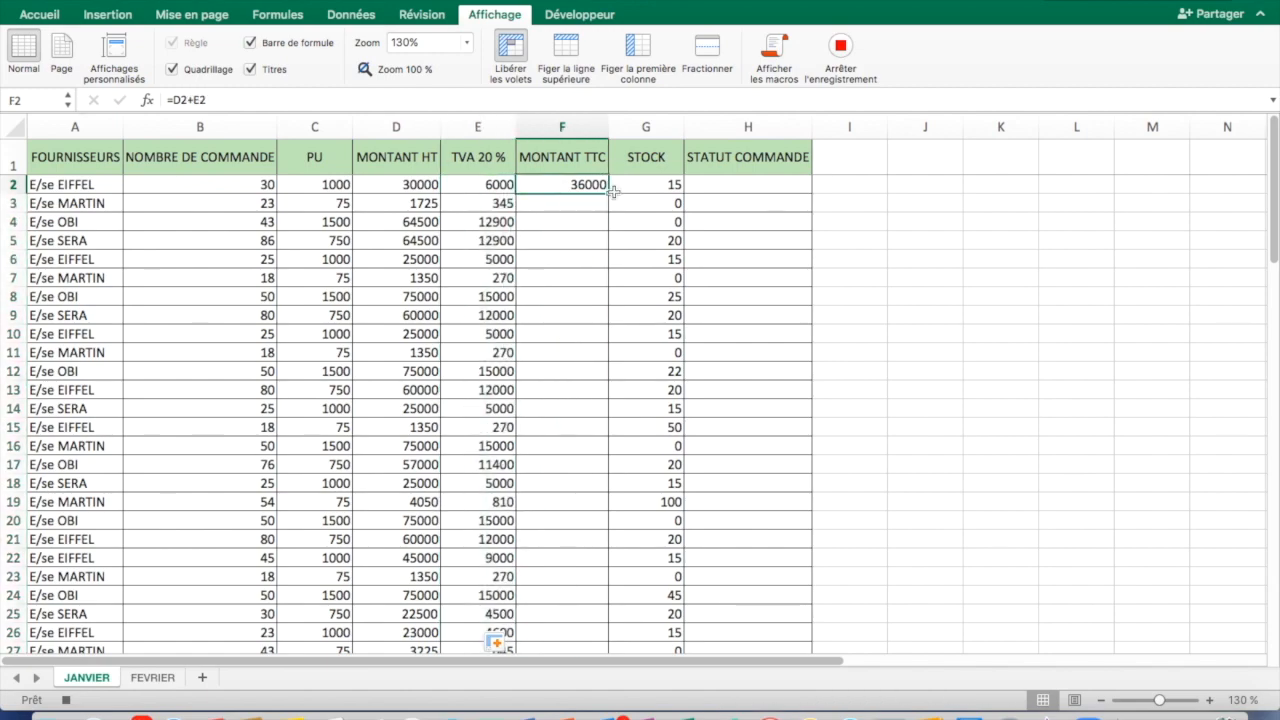
{"action": "double_click", "coordinate": [609, 193]}
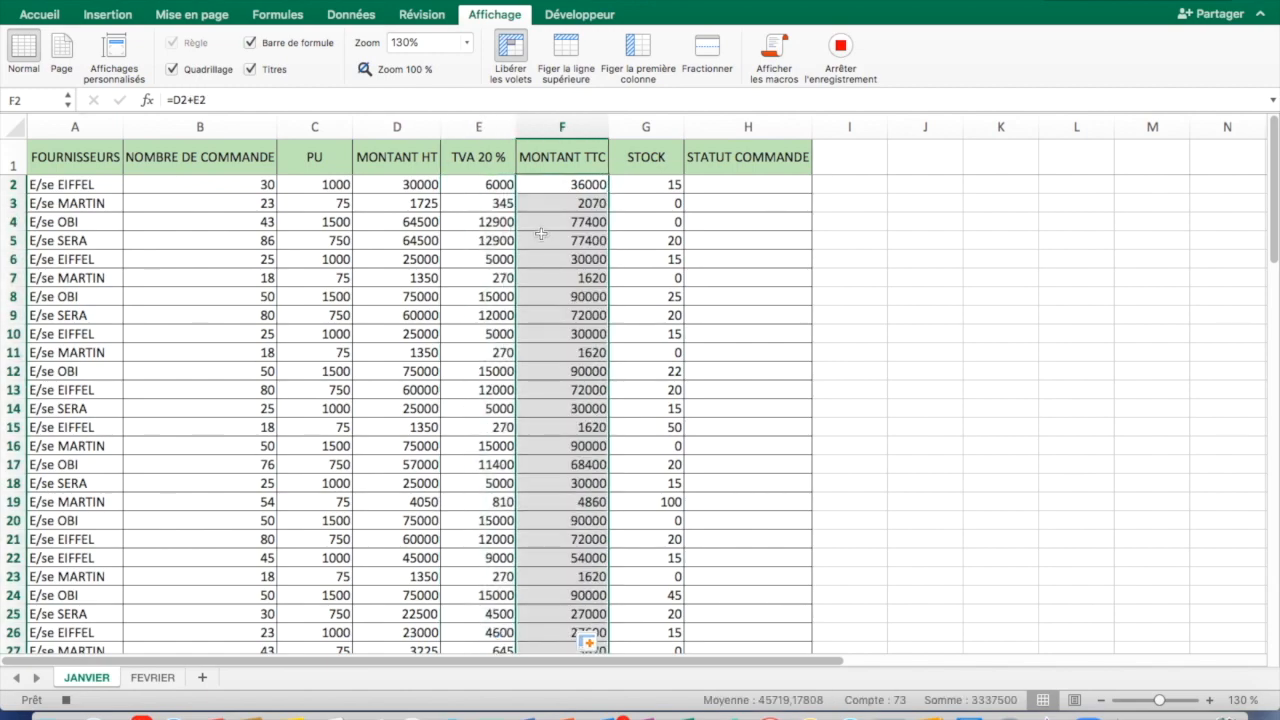
{"action": "scroll", "coordinate": [541, 234], "scroll_direction": "down", "scroll_amount": 3}
{"action": "scroll", "coordinate": [541, 234], "scroll_direction": "down", "scroll_amount": 10}
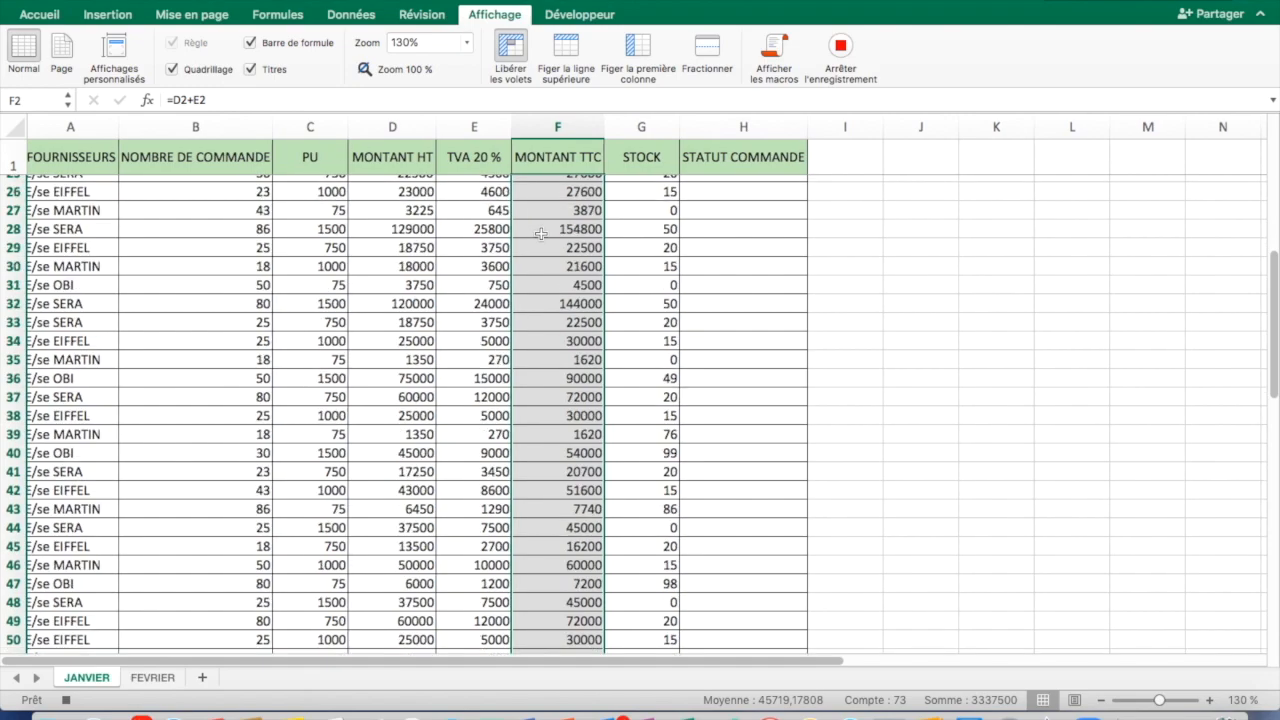
{"action": "scroll", "coordinate": [541, 234], "scroll_direction": "down", "scroll_amount": 2}
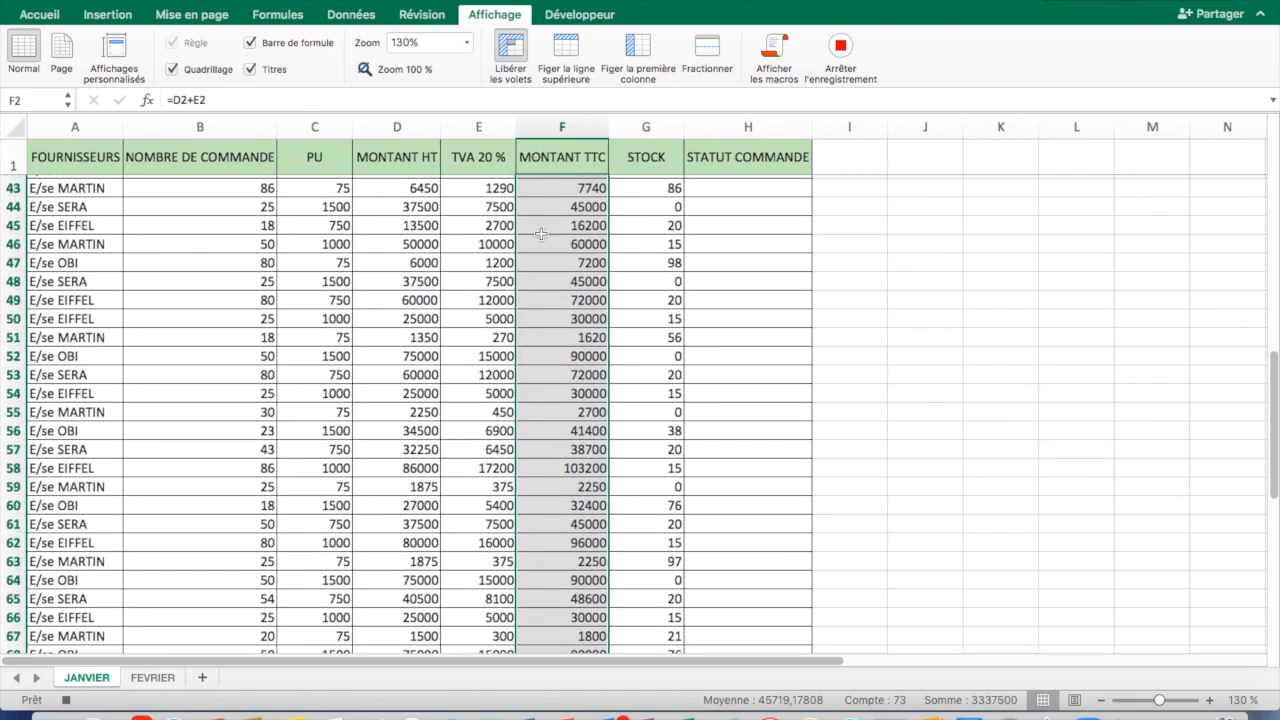
{"action": "scroll", "coordinate": [588, 373], "scroll_direction": "down", "scroll_amount": 5}
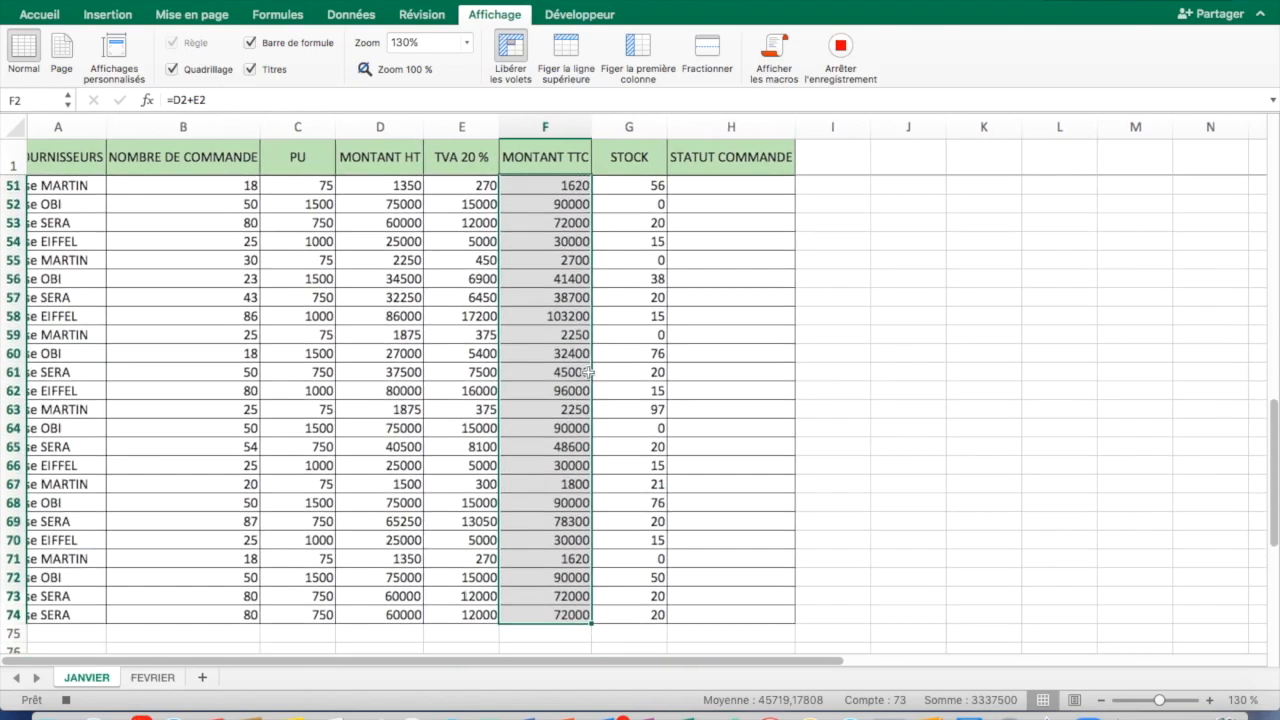
{"action": "scroll", "coordinate": [588, 373], "scroll_direction": "up", "scroll_amount": 5}
{"action": "scroll", "coordinate": [588, 373], "scroll_direction": "up", "scroll_amount": 12}
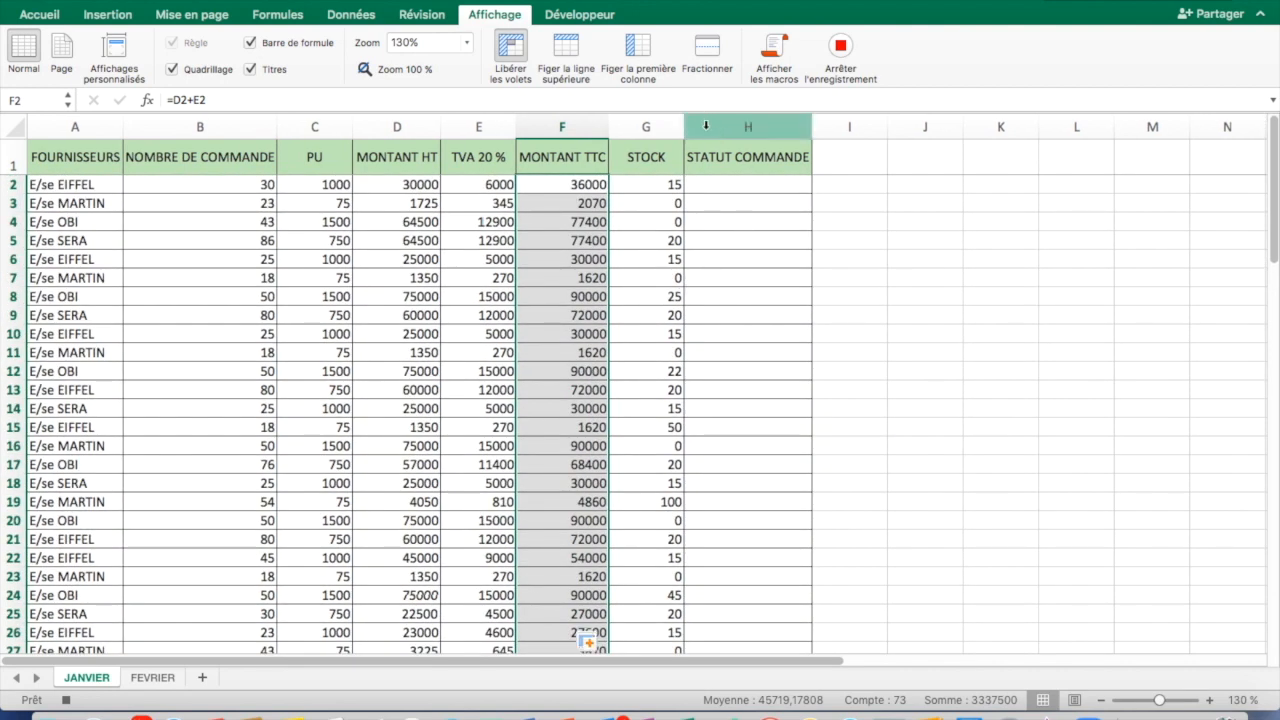
- Insert a new column before STATUT COMMANDE and widen it to about the width of that column
{"action": "left_click", "coordinate": [706, 125]}
{"action": "right_click", "coordinate": [706, 125]}
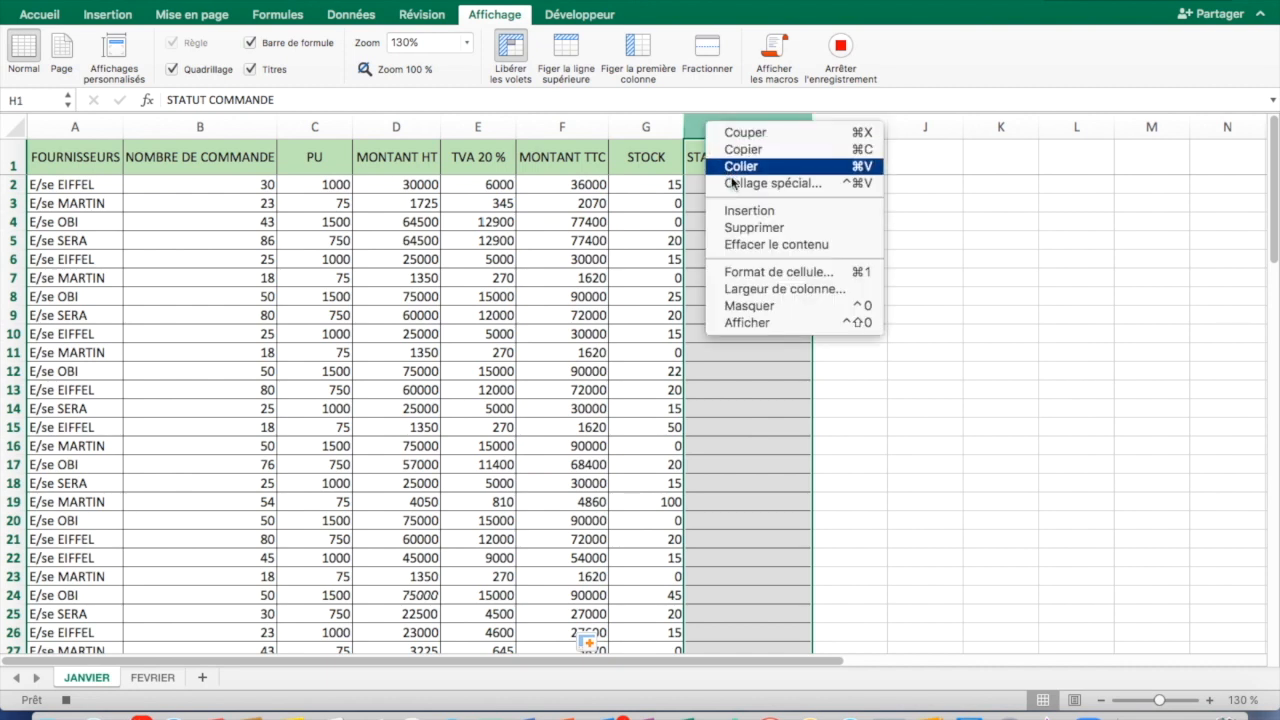
{"action": "left_click", "coordinate": [749, 210]}
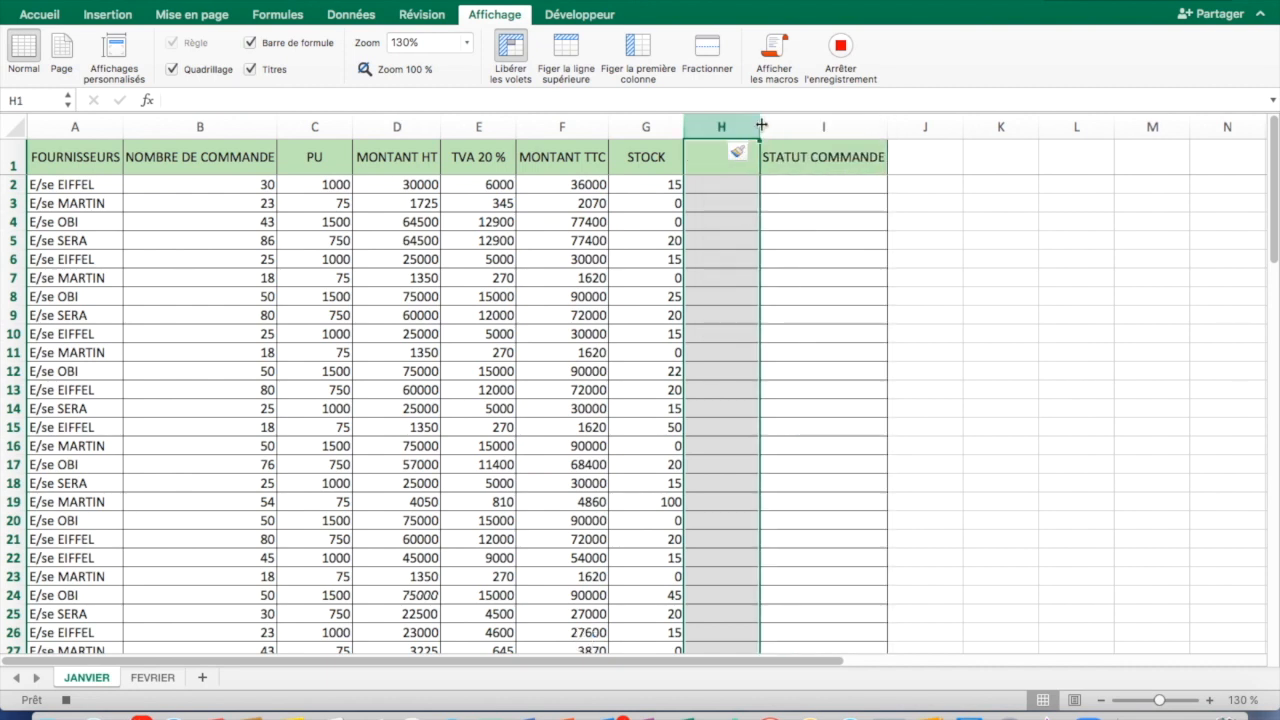
{"action": "left_click_drag", "start_coordinate": [761, 124], "coordinate": [810, 124]}
- Enter STOCK FINAL as the heading of the new column in H1
{"action": "left_click", "coordinate": [744, 158]}
{"action": "type", "text": "STOCK FINAL"}
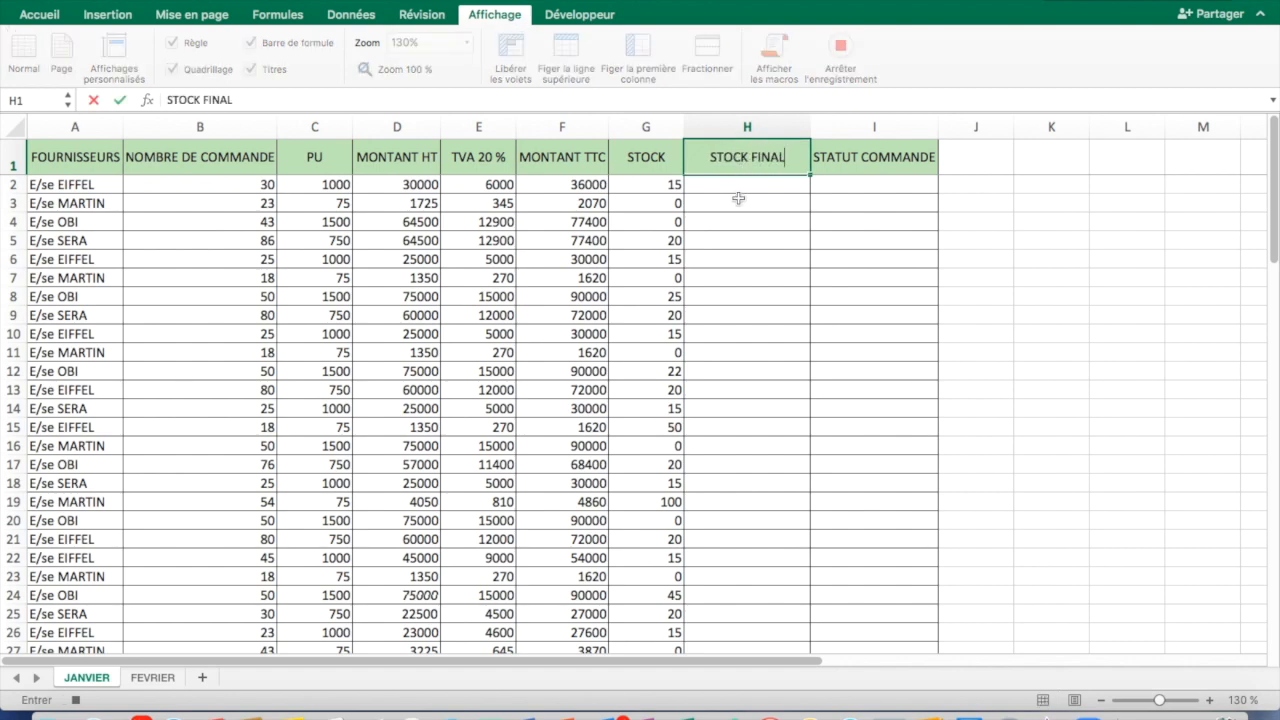
{"action": "left_click", "coordinate": [738, 199]}
- Calculate STOCK FINAL in H2 with the formula =G2+B2 and fill it down to the table's last row
{"action": "left_click", "coordinate": [725, 183]}
{"action": "type", "text": "="}
{"action": "left_click", "coordinate": [661, 183]}
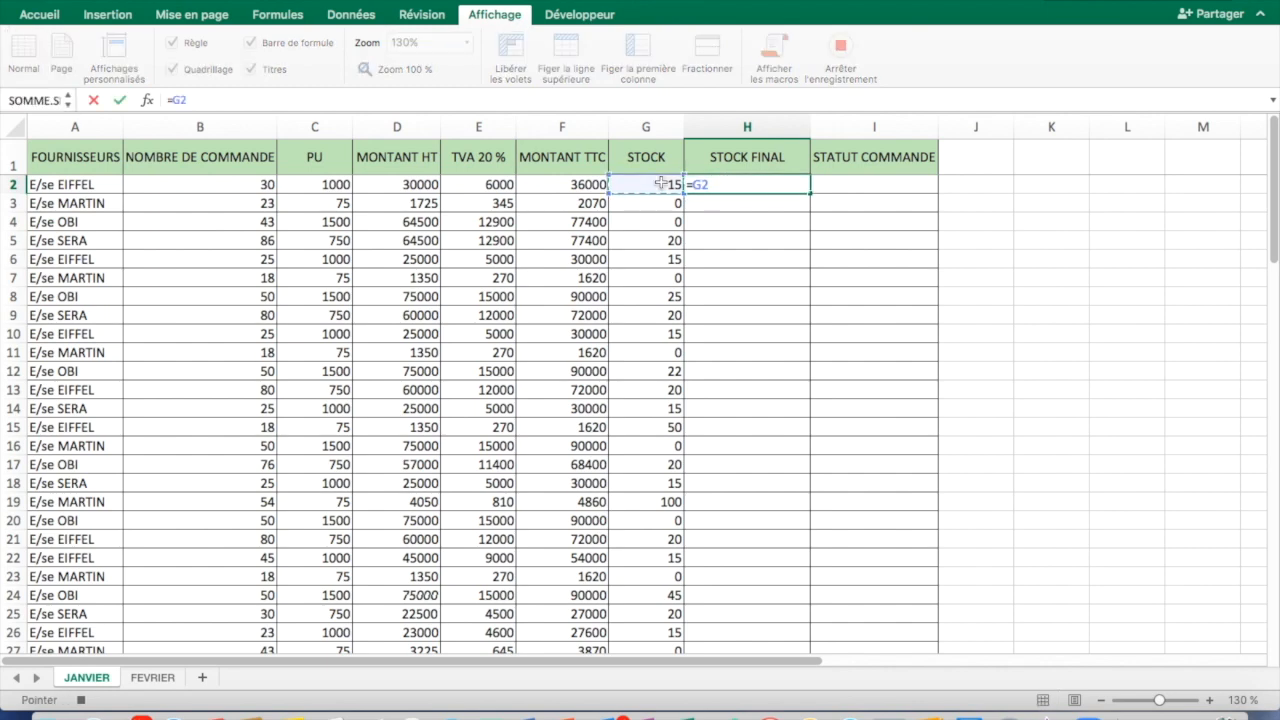
{"action": "type", "text": "+"}
{"action": "left_click", "coordinate": [241, 189]}
{"action": "key", "text": "Return"}
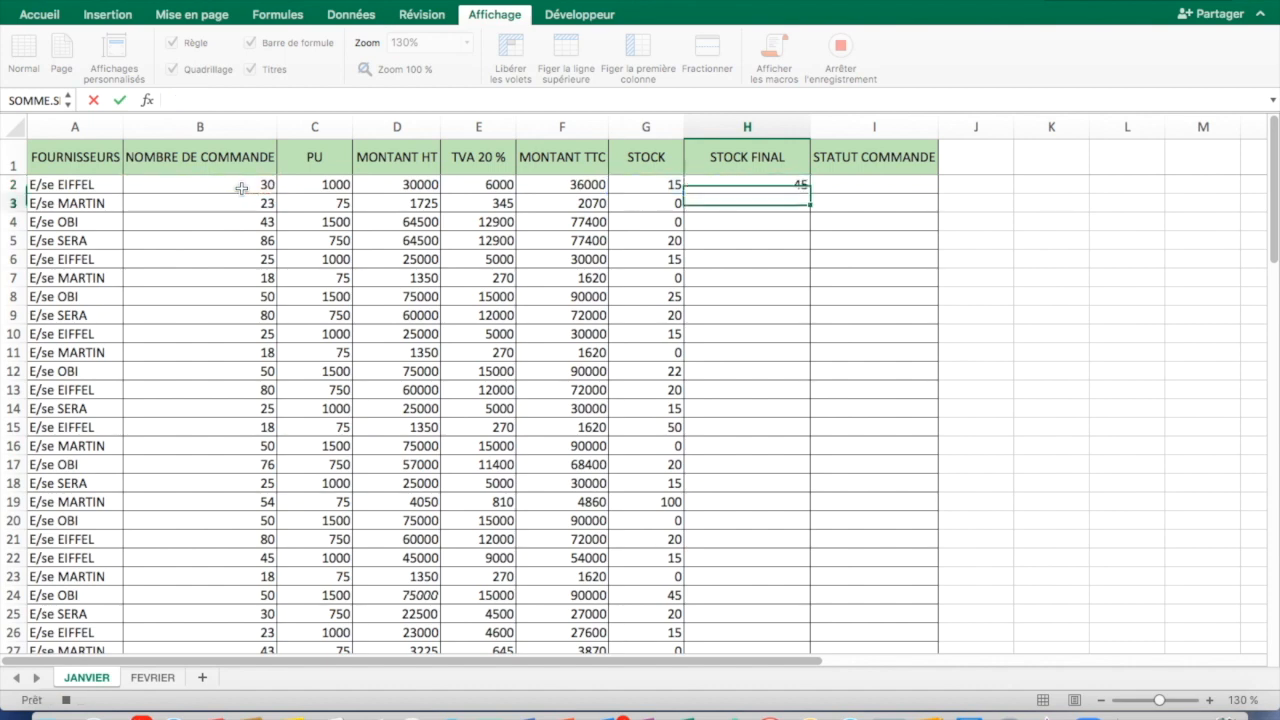
{"action": "left_click", "coordinate": [759, 186]}
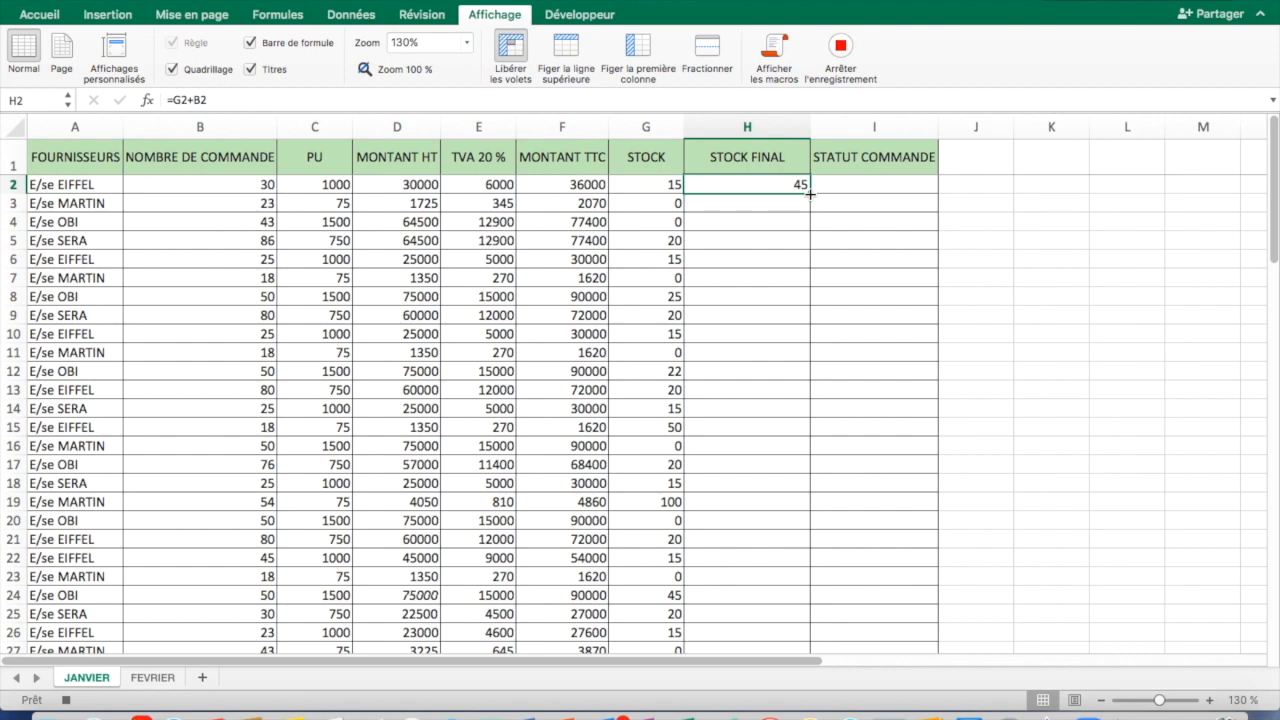
{"action": "double_click", "coordinate": [809, 192]}
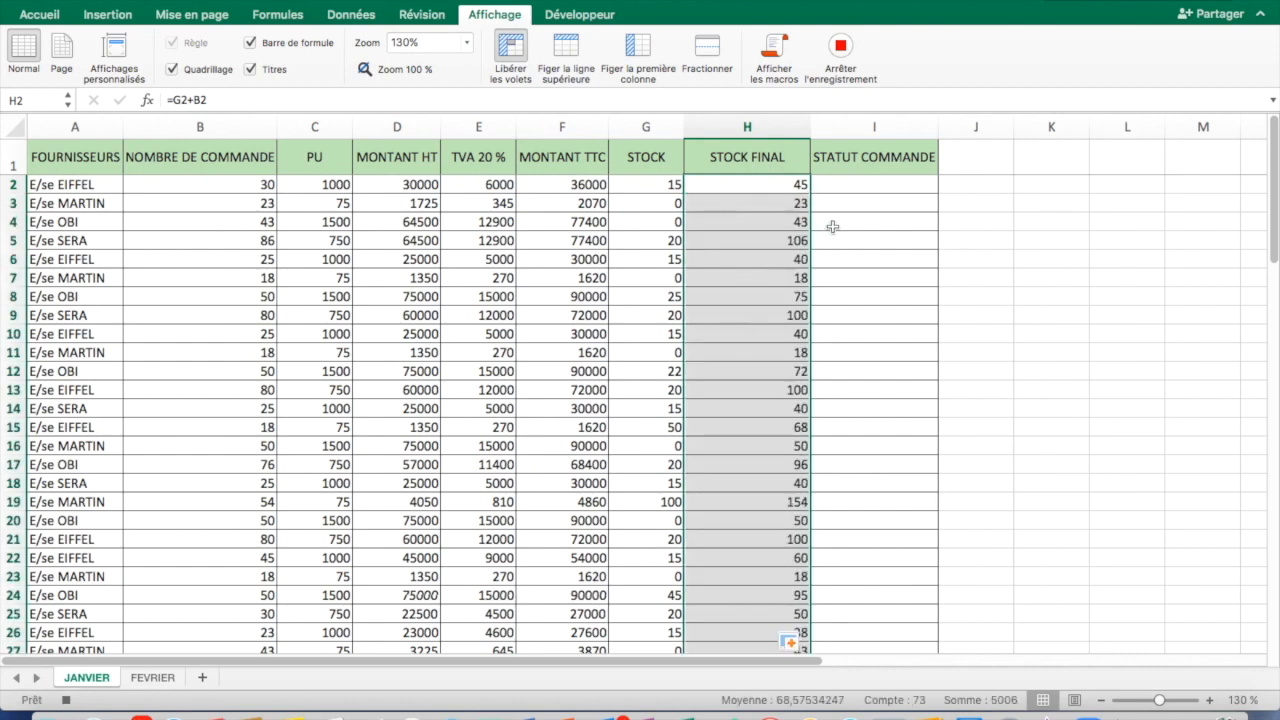
- Calculate STATUT COMMANDE in I2 with the formula =SI(F2<50000;"PETITE COMMANDE";"GROSSE COMMANDE")
{"action": "left_click", "coordinate": [856, 187]}
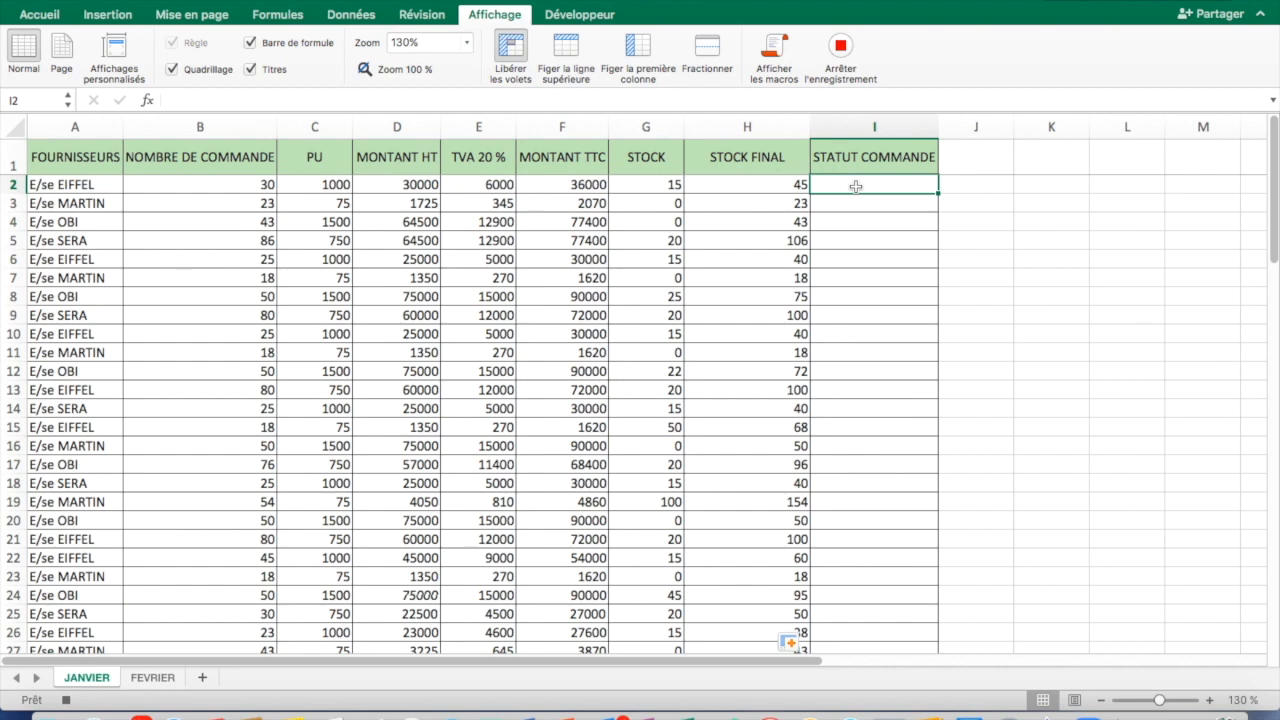
{"action": "type", "text": "=SI"}
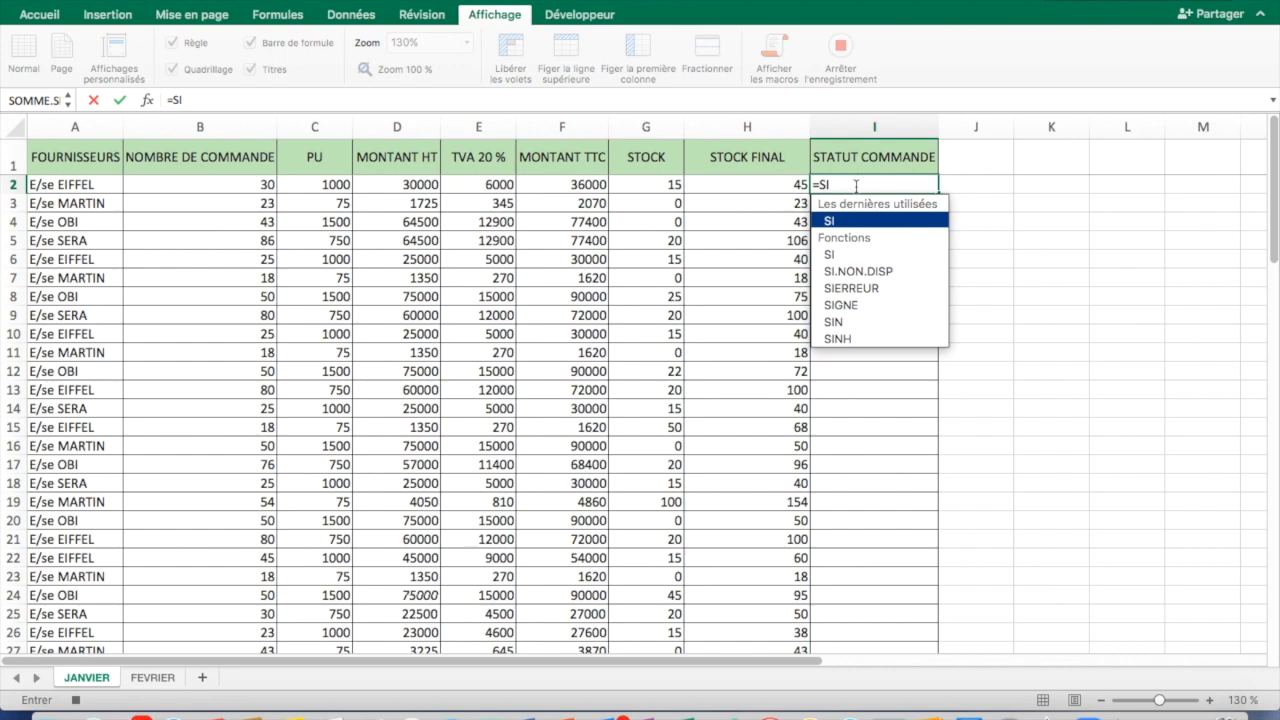
{"action": "double_click", "coordinate": [854, 222]}
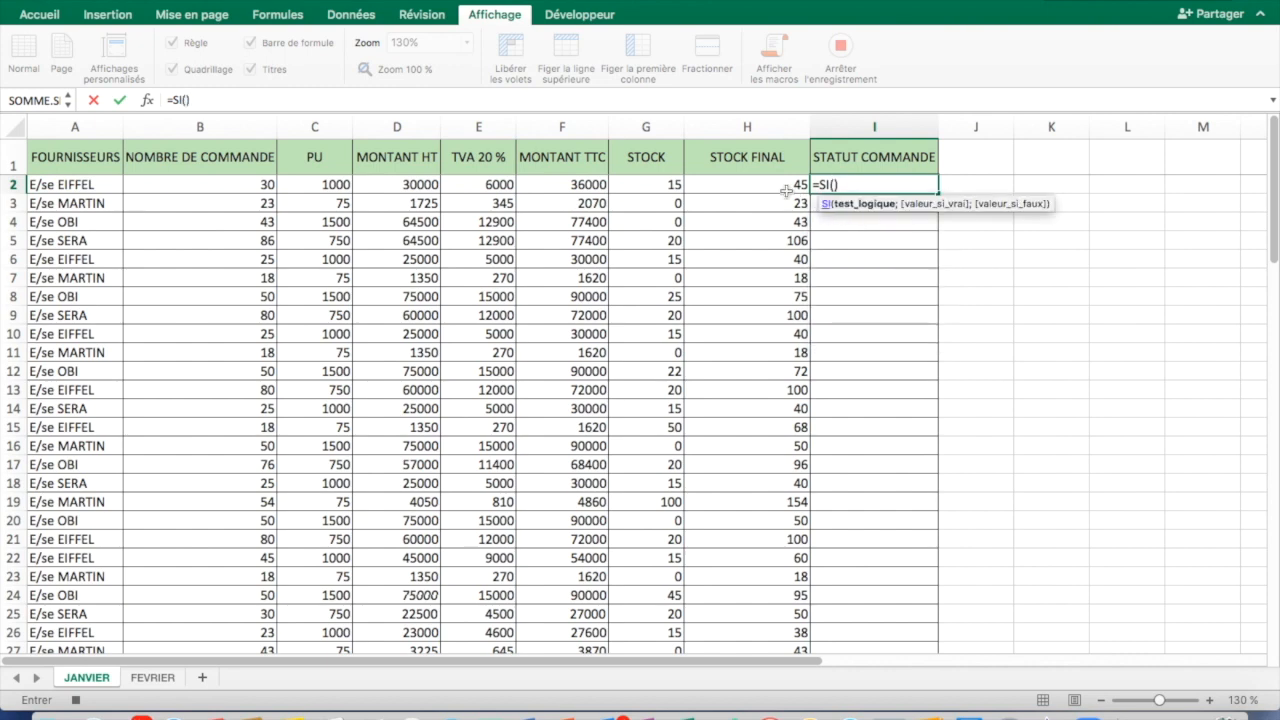
{"action": "left_click", "coordinate": [580, 187]}
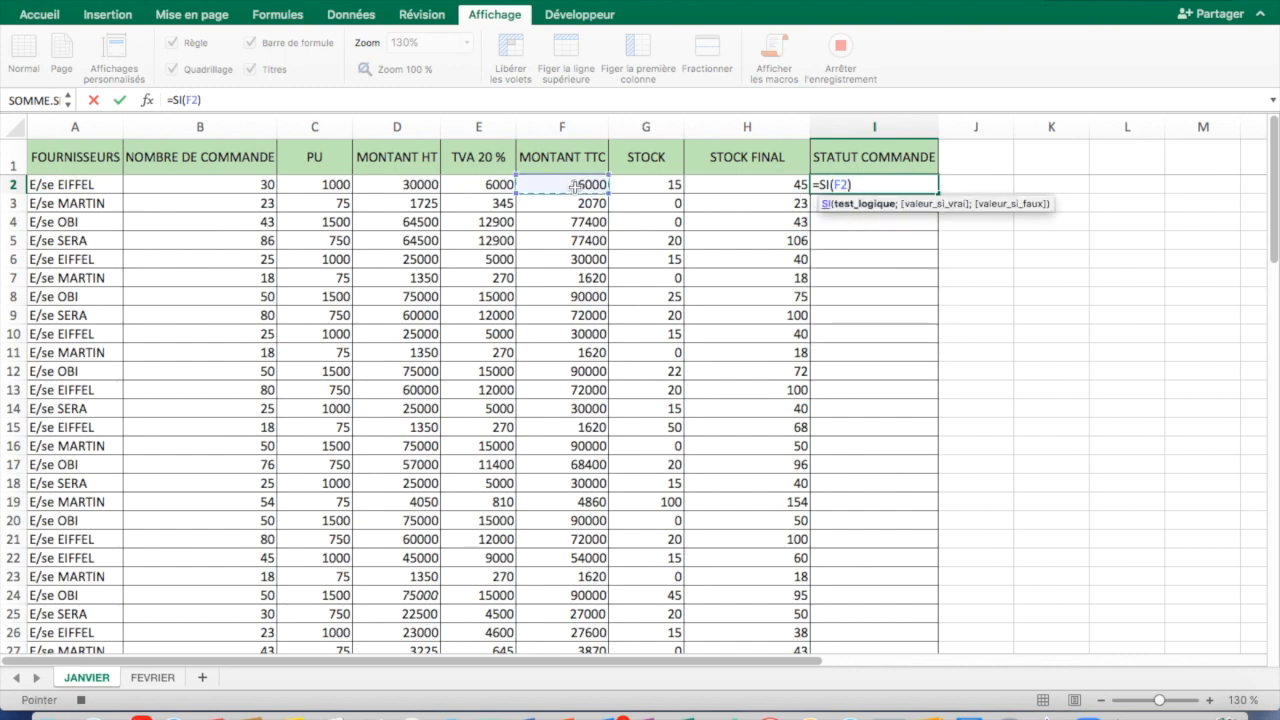
{"action": "type", "text": "<"}
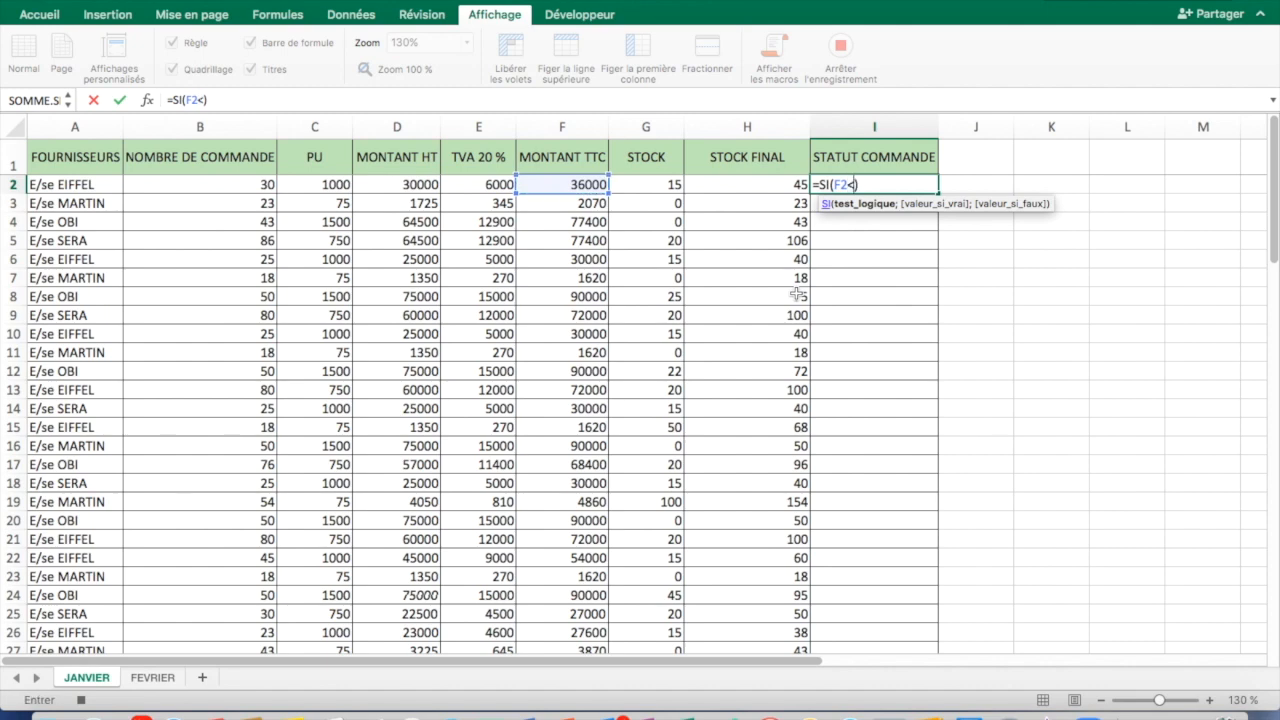
{"action": "type", "text": "50000;"}
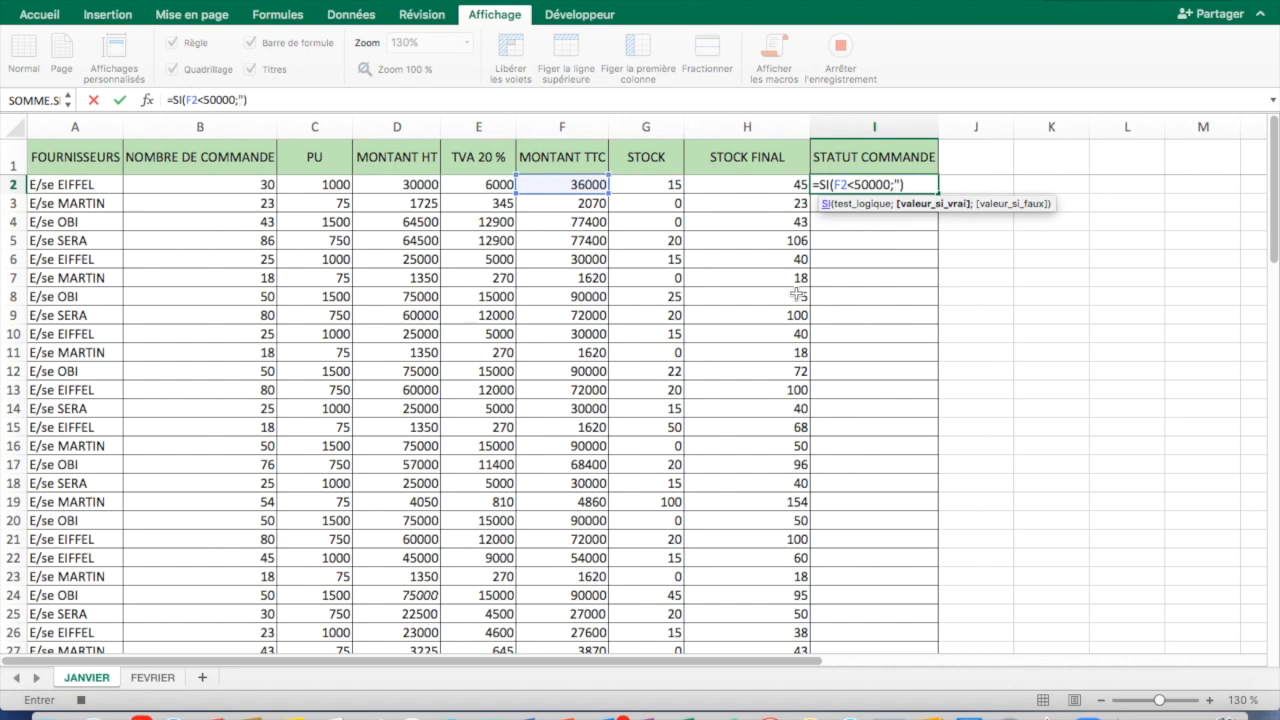
{"action": "type", "text": "PETITE CP"}
{"action": "key", "text": "BackSpace"}
{"action": "type", "text": "OMMANDE\""}
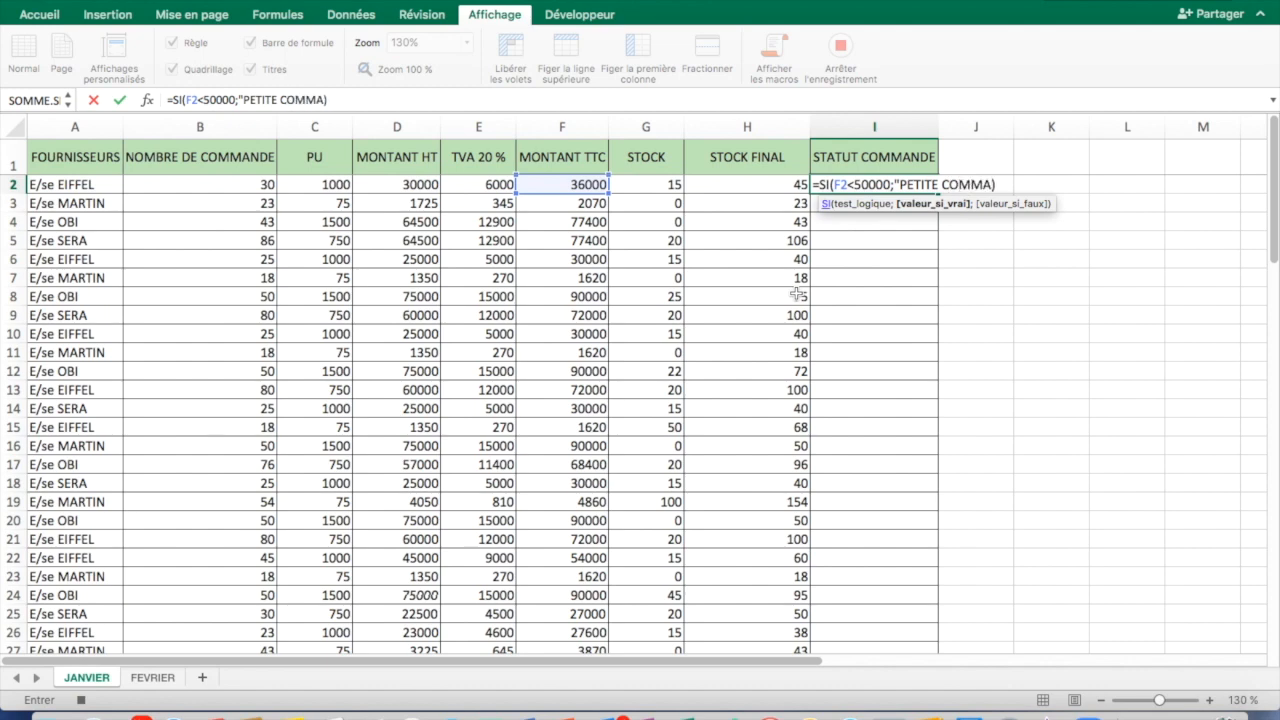
{"action": "type", "text": ";\""}
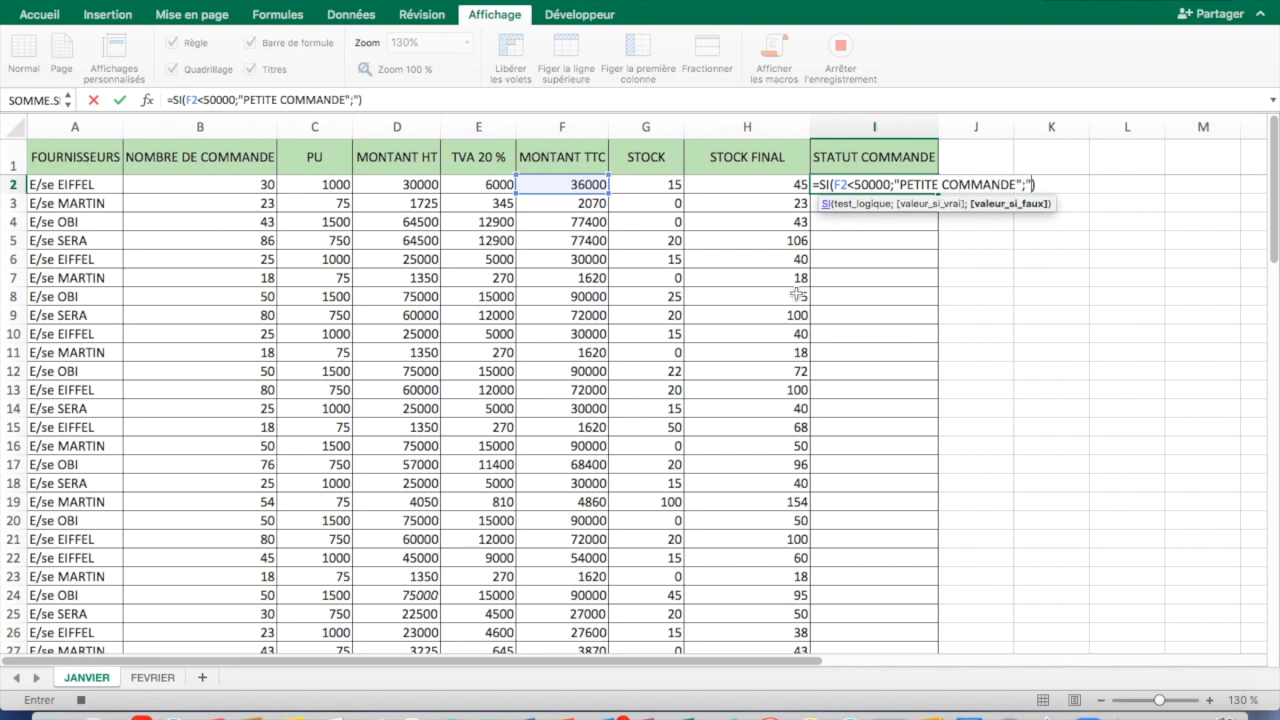
{"action": "type", "text": "GROSSE COMMANDE\""}
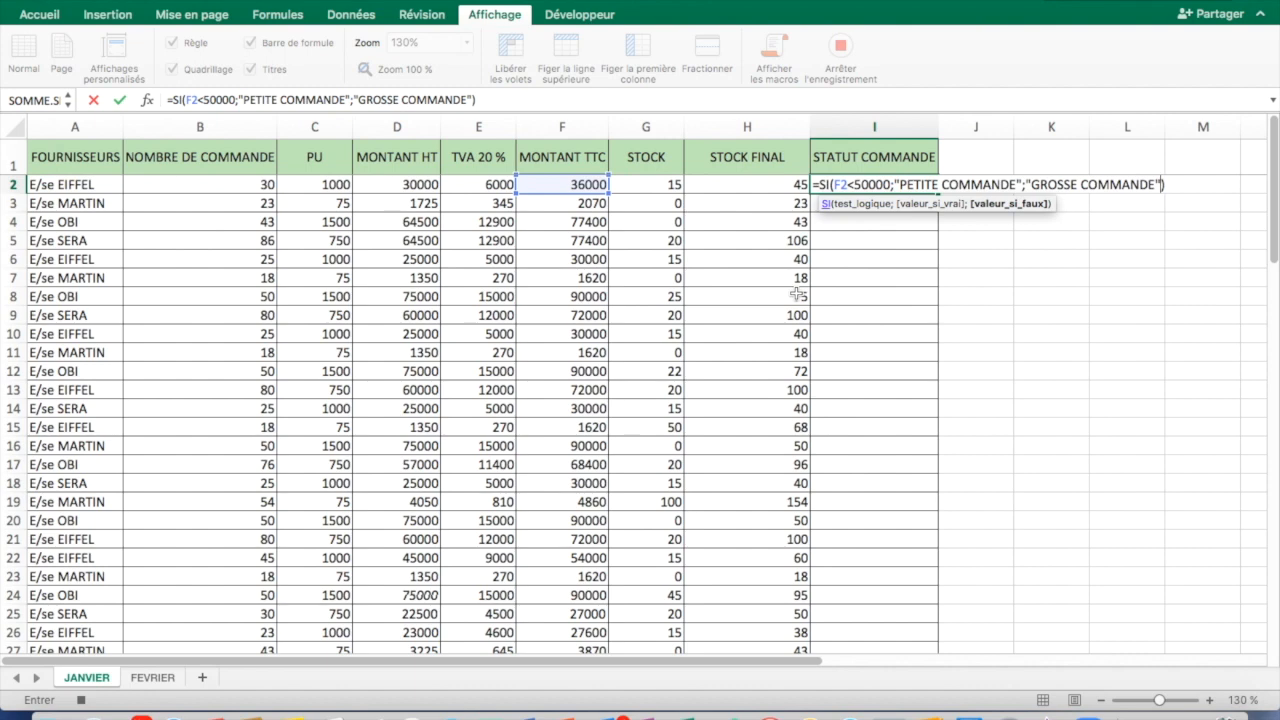
{"action": "key", "text": "Return"}
- Fill the I2 status formula down to the table's last row, widen column I slightly to fit, and check the filled rows
{"action": "left_click", "coordinate": [886, 185]}
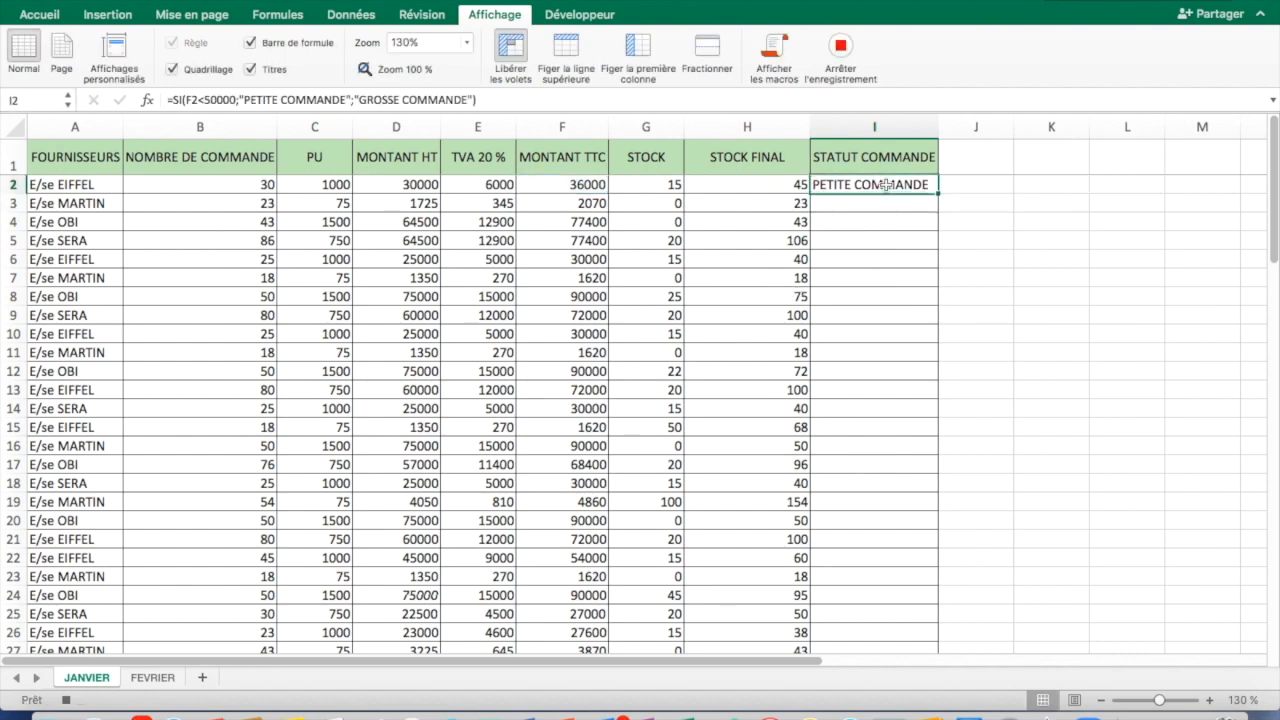
{"action": "double_click", "coordinate": [940, 193]}
{"action": "left_click_drag", "start_coordinate": [936, 121], "coordinate": [939, 121]}
{"action": "left_click", "coordinate": [913, 294]}
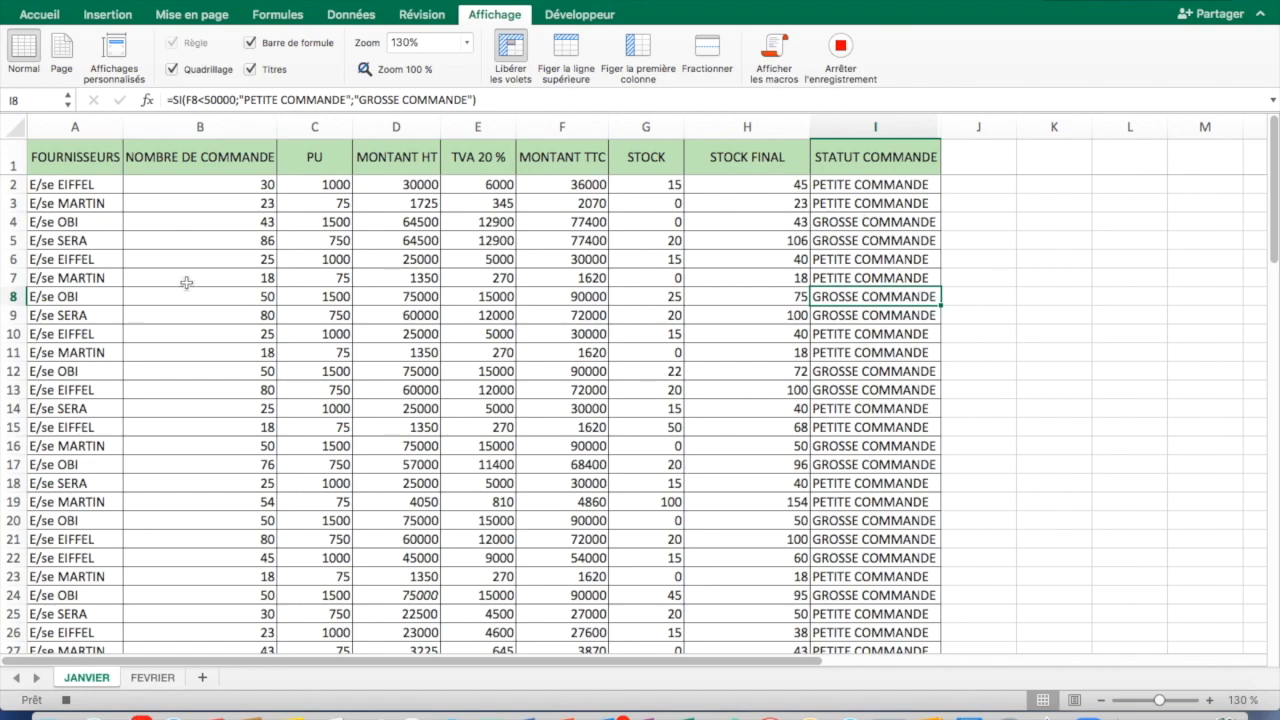
{"action": "scroll", "coordinate": [527, 393], "scroll_direction": "down", "scroll_amount": 16}
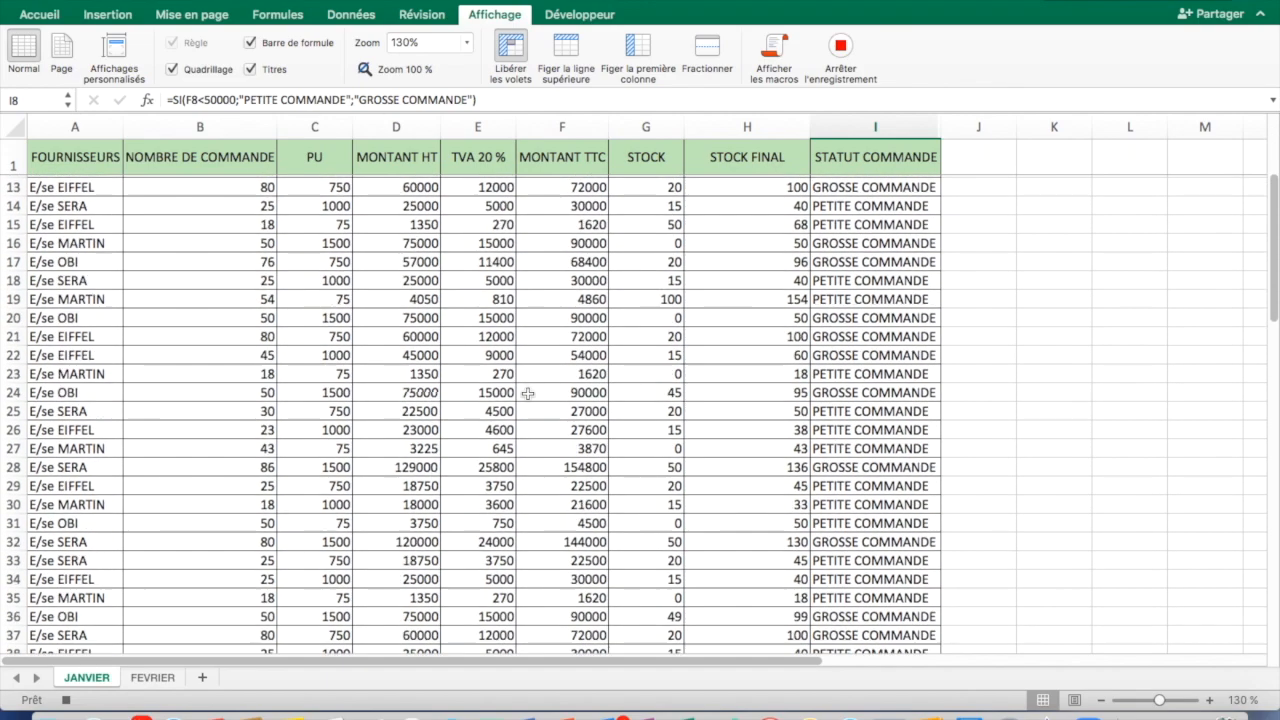
{"action": "scroll", "coordinate": [527, 393], "scroll_direction": "down", "scroll_amount": 5}
{"action": "scroll", "coordinate": [527, 393], "scroll_direction": "up", "scroll_amount": 20}
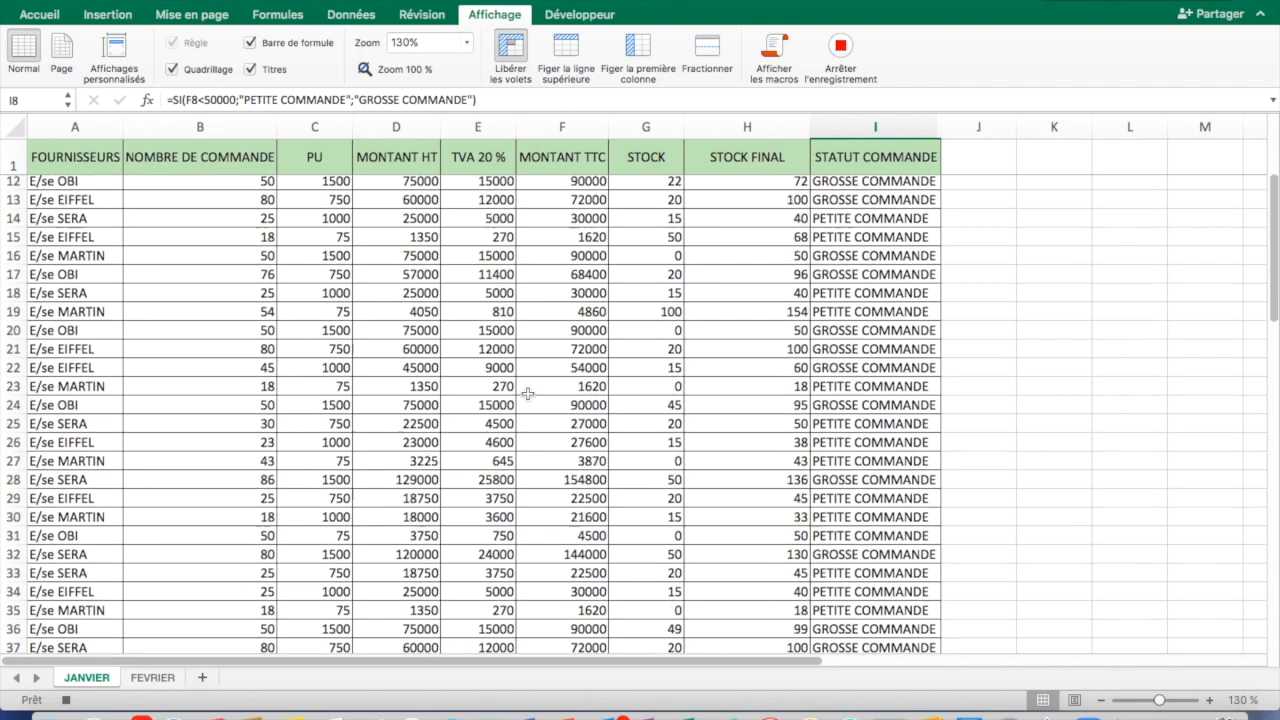
{"action": "scroll", "coordinate": [527, 393], "scroll_direction": "right", "scroll_amount": 2}
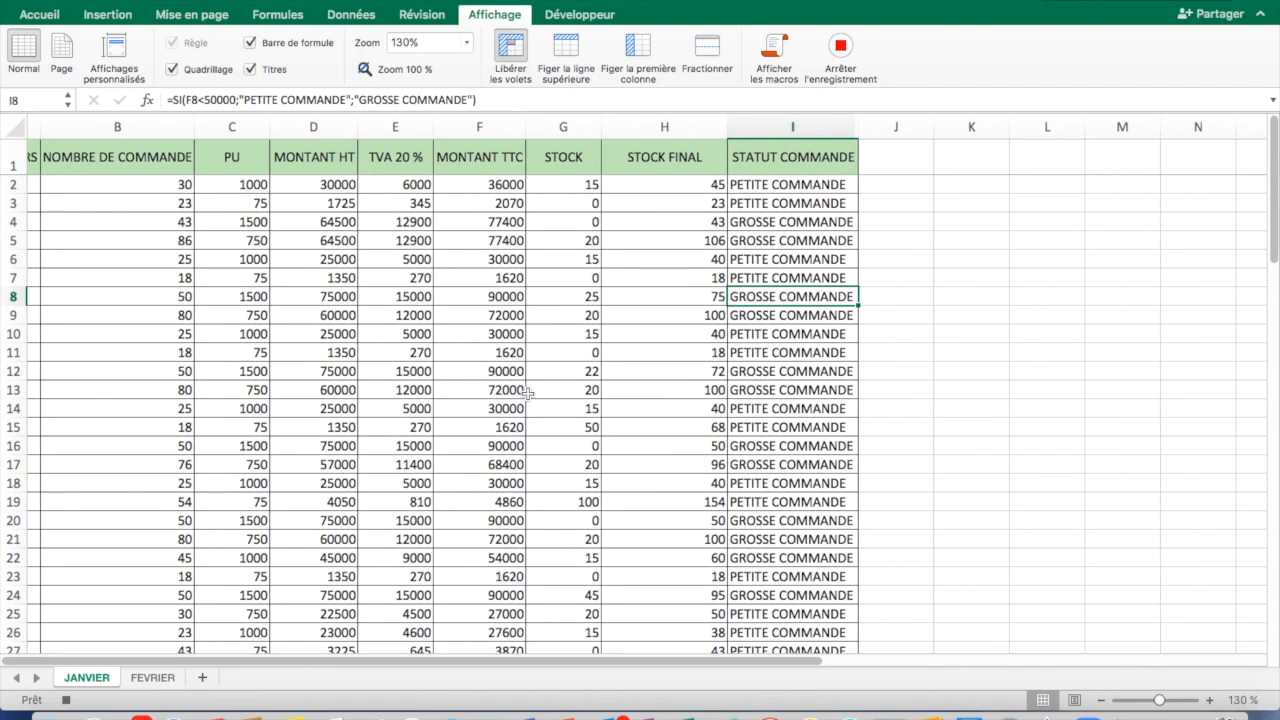
{"action": "scroll", "coordinate": [866, 341], "scroll_direction": "left", "scroll_amount": 2}
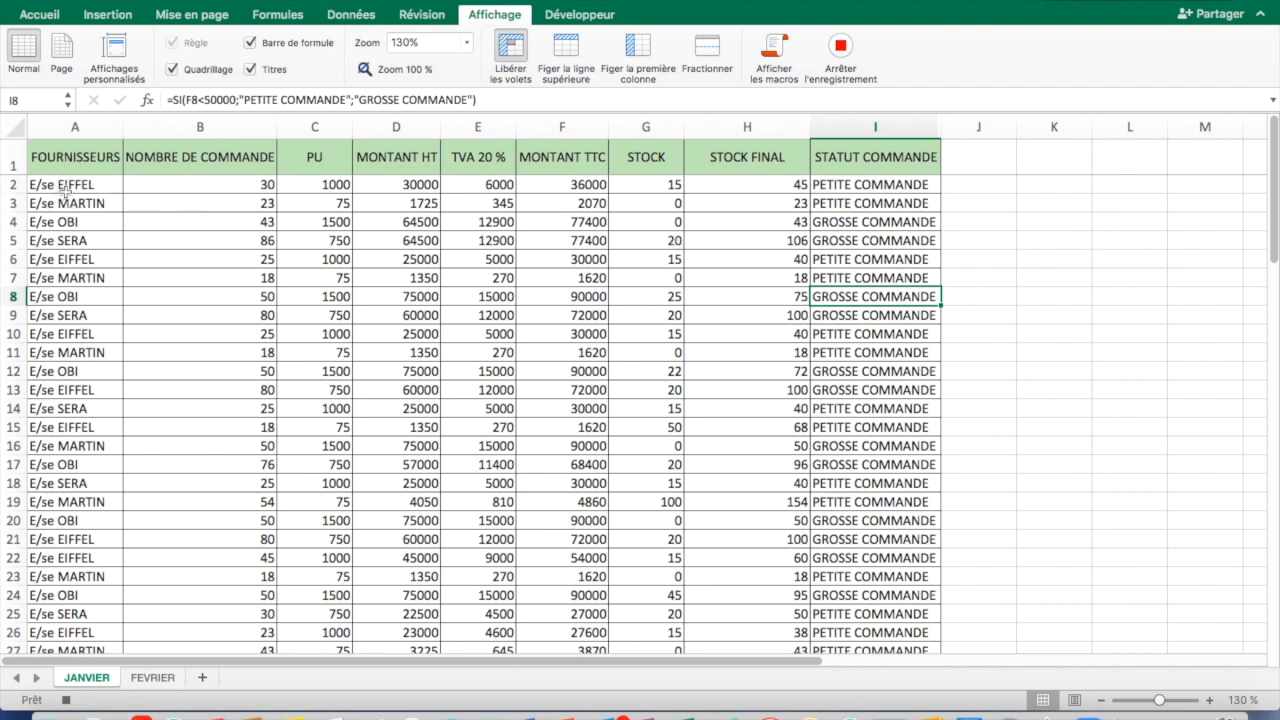
- Copy the four supplier names in A2:A5 and paste them beside the table, starting at K4
{"action": "left_click_drag", "start_coordinate": [66, 185], "coordinate": [70, 237]}
{"action": "key", "text": "super+c"}
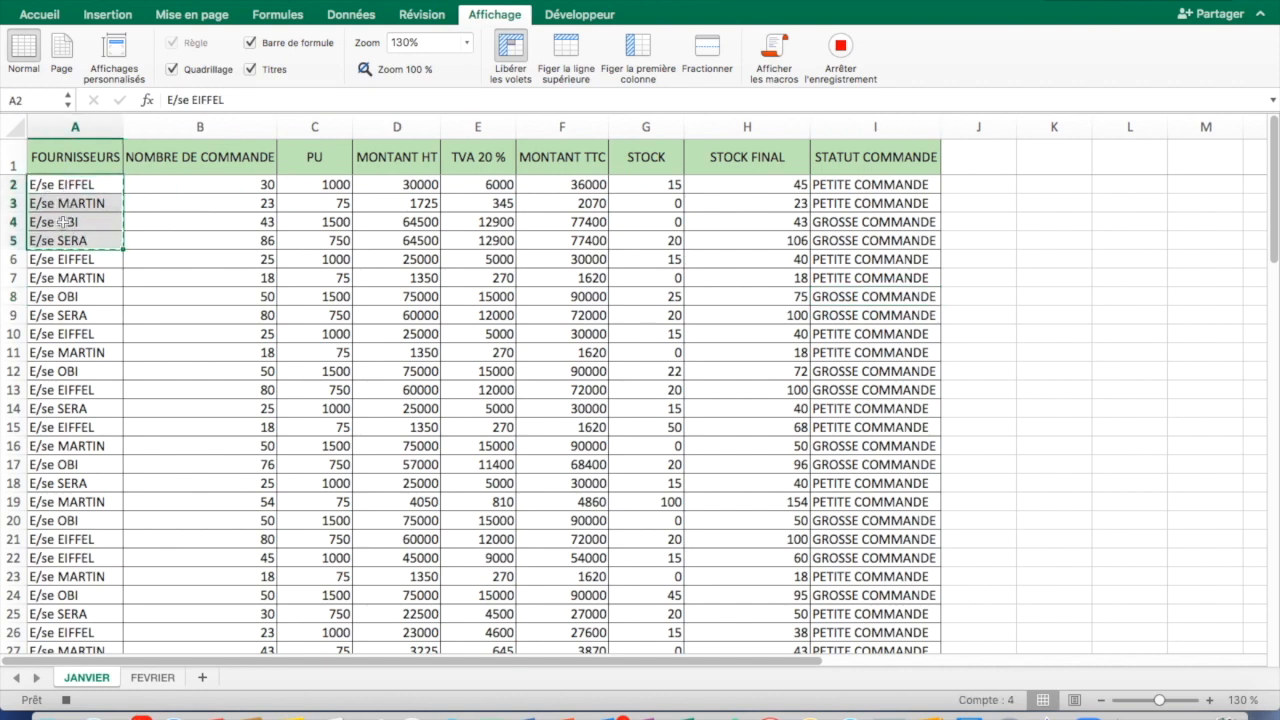
{"action": "left_click", "coordinate": [1067, 222]}
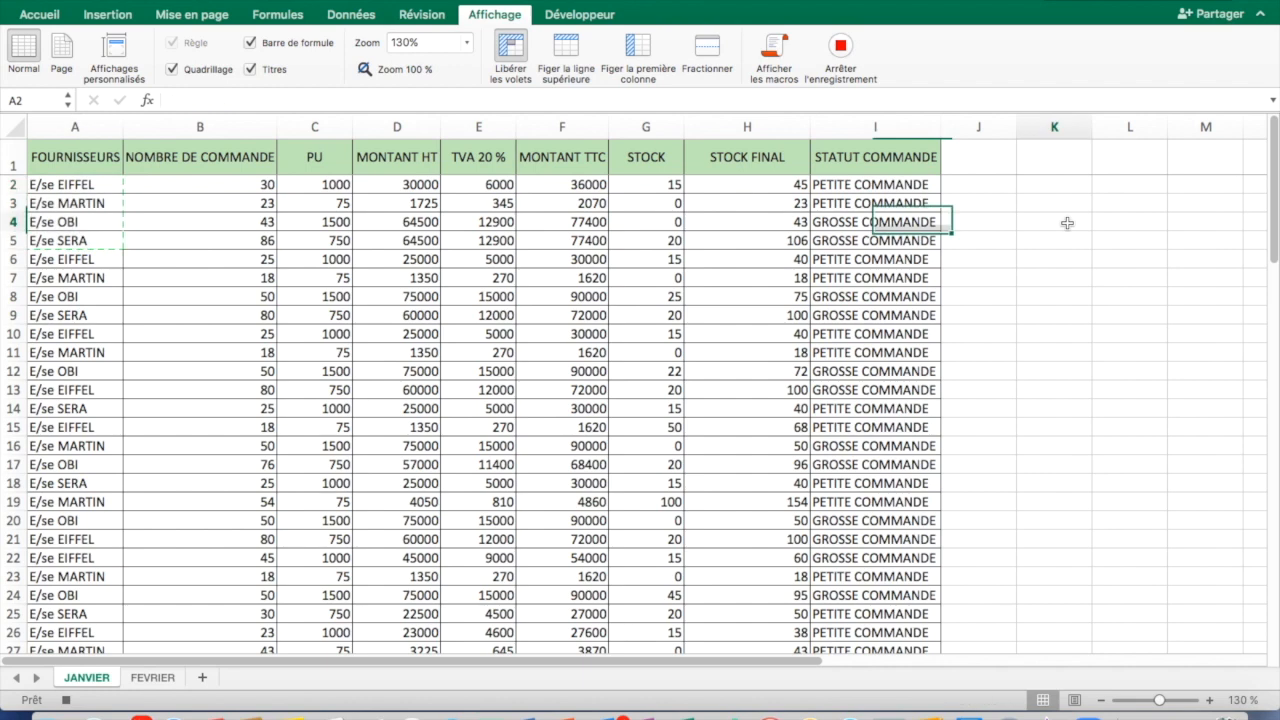
{"action": "key", "text": "super+v"}
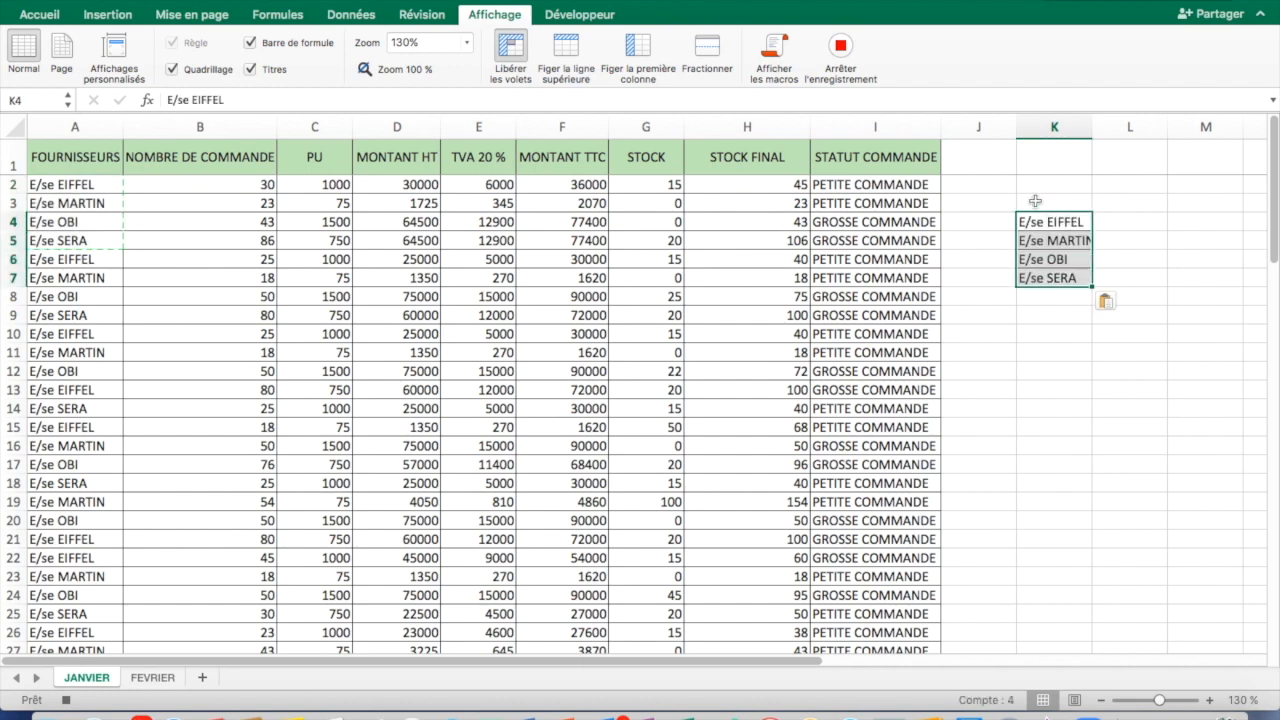
- Enter the heading FOURNISSEURS in K3 and fit column K to its contents
{"action": "left_click", "coordinate": [1034, 202]}
{"action": "type", "text": "FOURNISSEURS"}
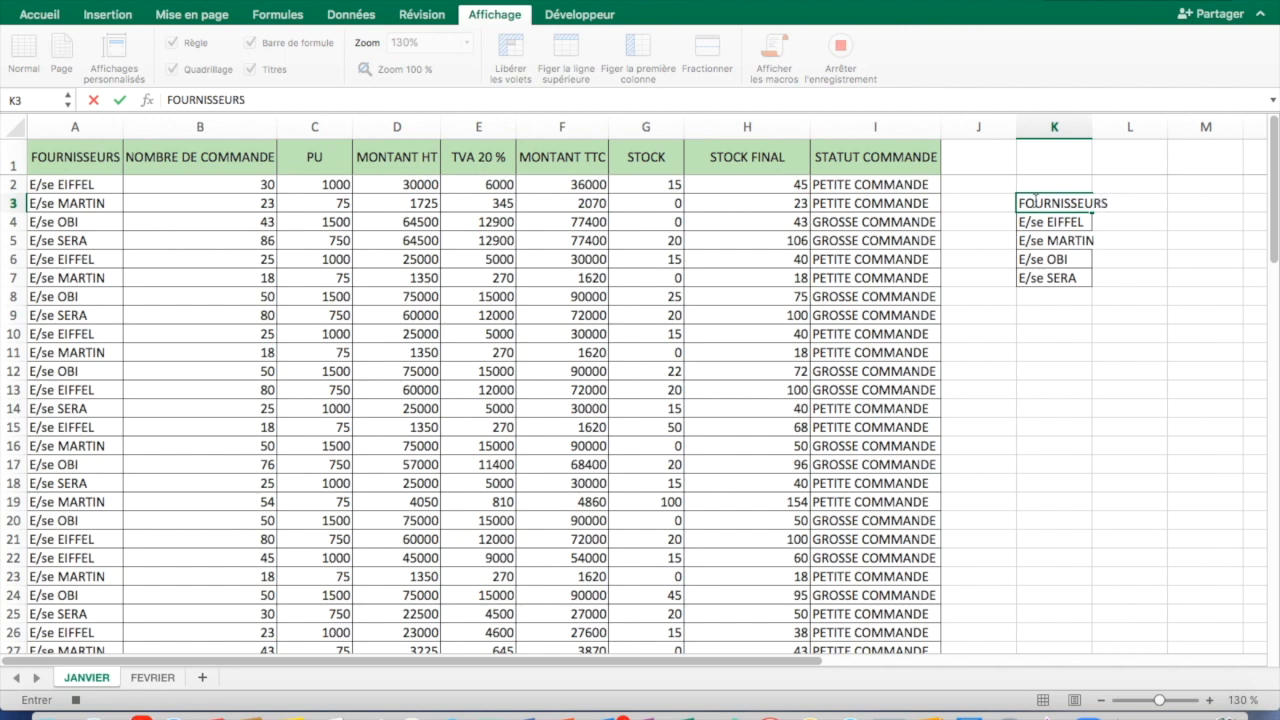
{"action": "left_click", "coordinate": [1184, 298]}
{"action": "double_click", "coordinate": [1092, 123]}
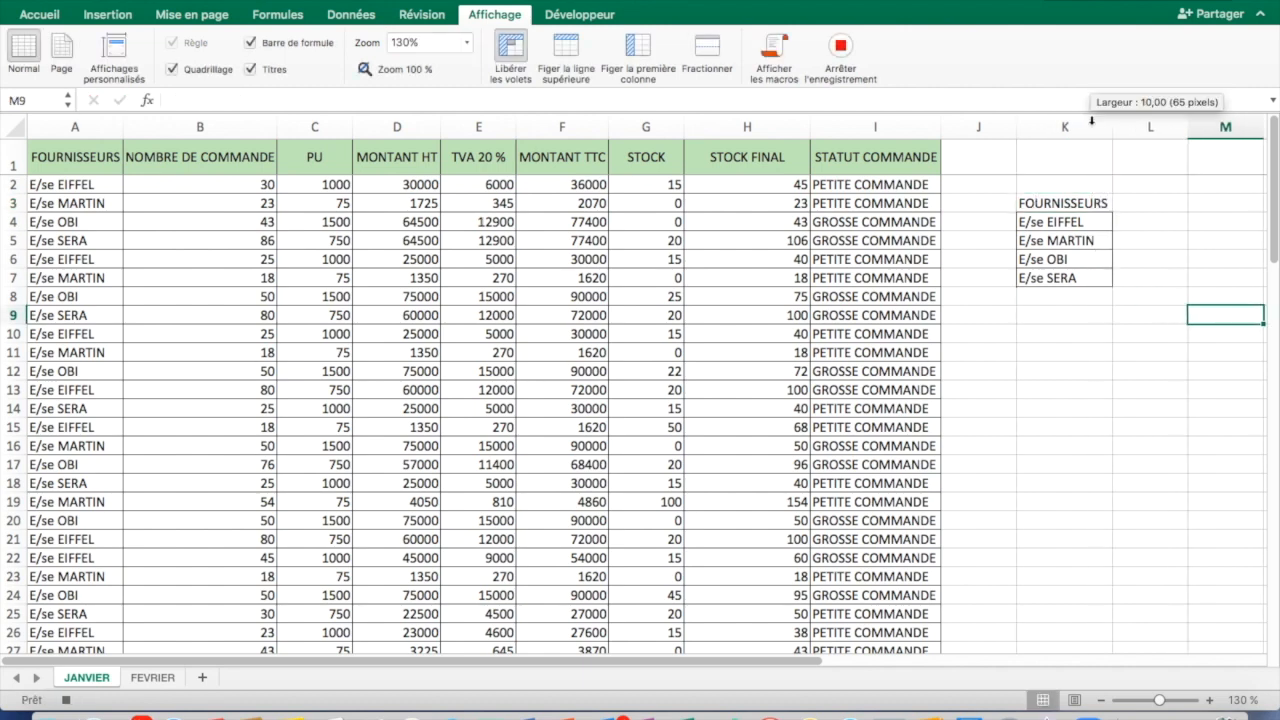
- Enter the heading NOMBRE DE COMMANDE in L3 and widen column L to fit it
{"action": "left_click", "coordinate": [1139, 208]}
{"action": "type", "text": "NOMBRE"}
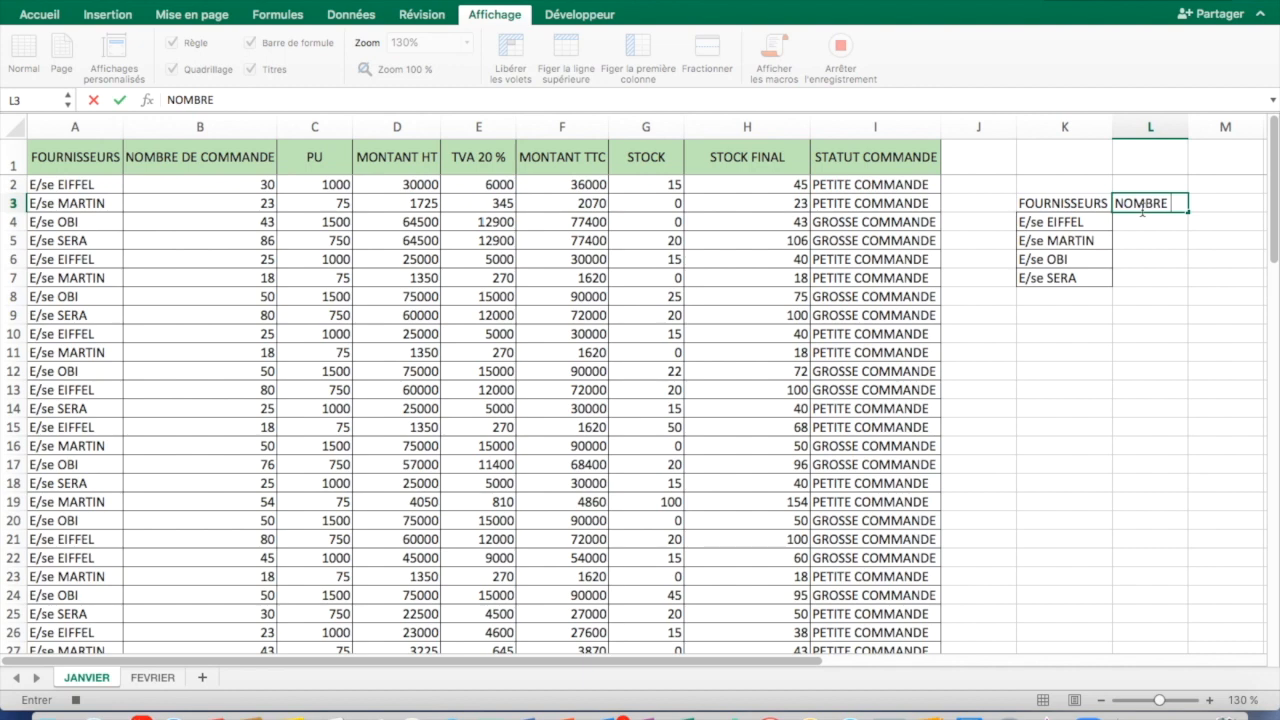
{"action": "type", "text": "DE COMM"}
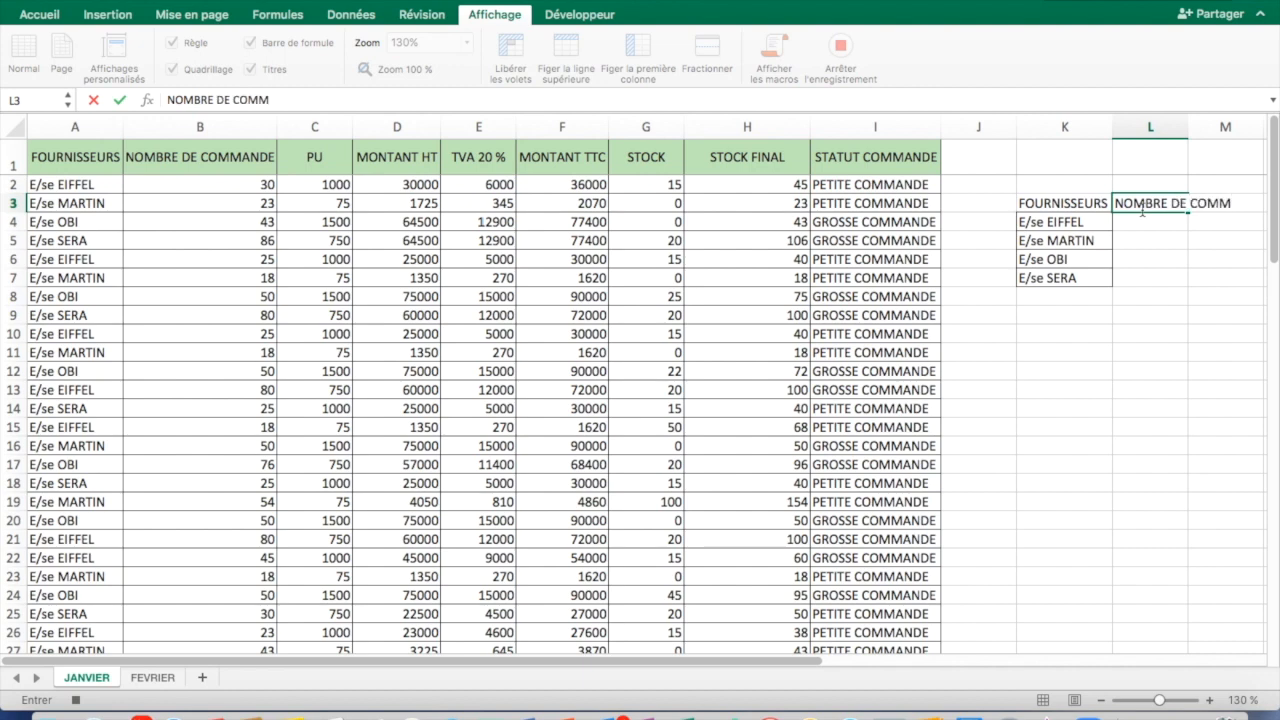
{"action": "type", "text": "ANDE"}
{"action": "left_click", "coordinate": [1172, 256]}
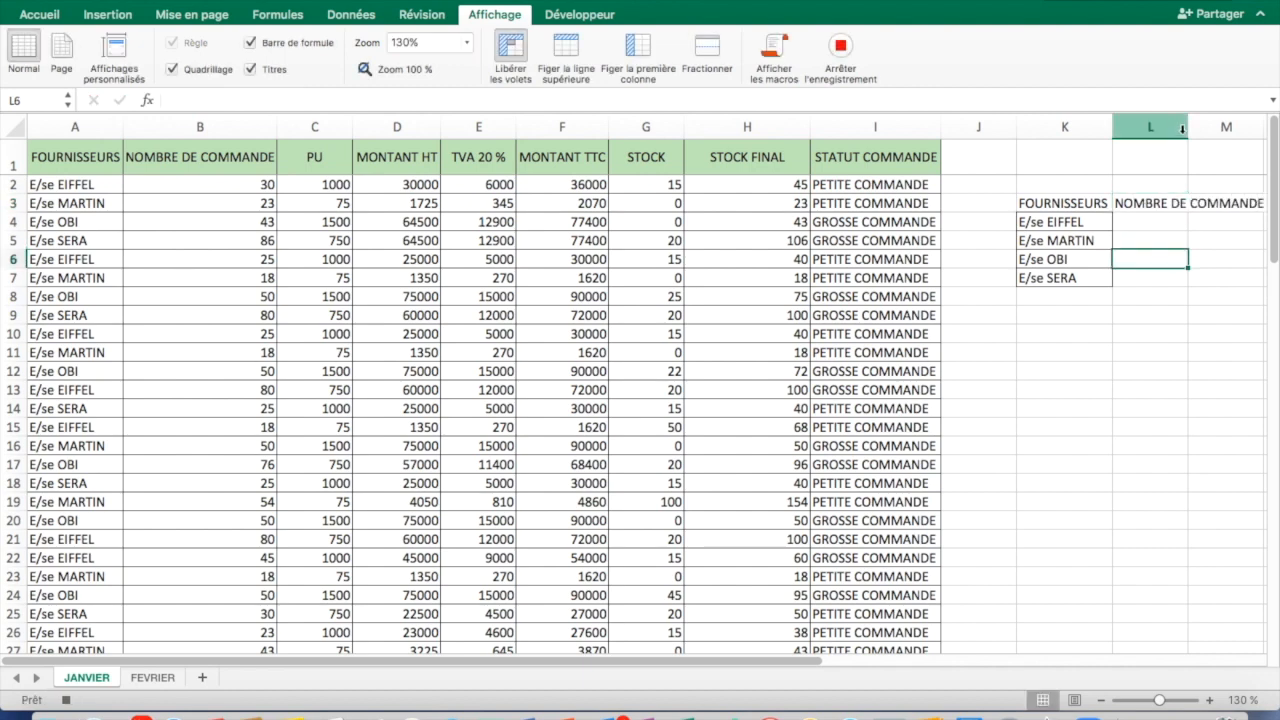
{"action": "left_click_drag", "start_coordinate": [1188, 126], "coordinate": [1266, 127]}
- Enter the heading MONTANT TOTAL in M3 and widen column M to fit it
{"action": "scroll", "coordinate": [1154, 211], "scroll_direction": "right", "scroll_amount": 3}
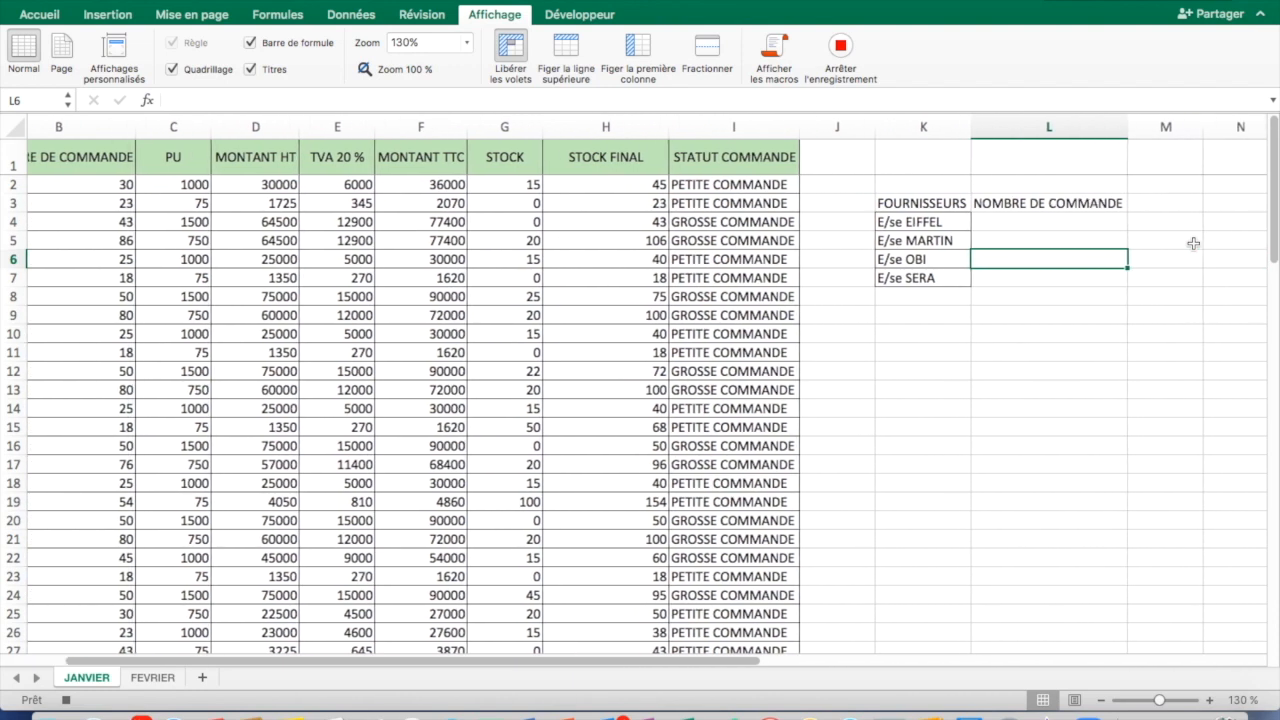
{"action": "left_click", "coordinate": [1152, 207]}
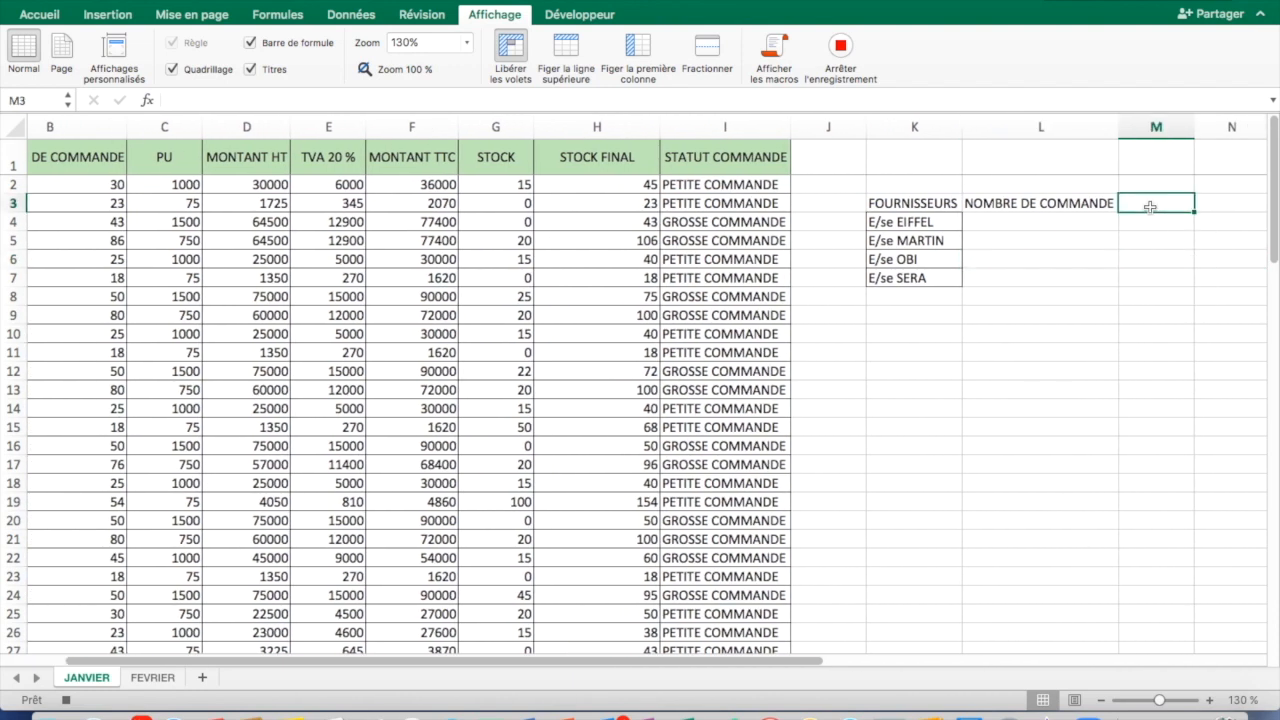
{"action": "type", "text": "MONTANT TOTAL"}
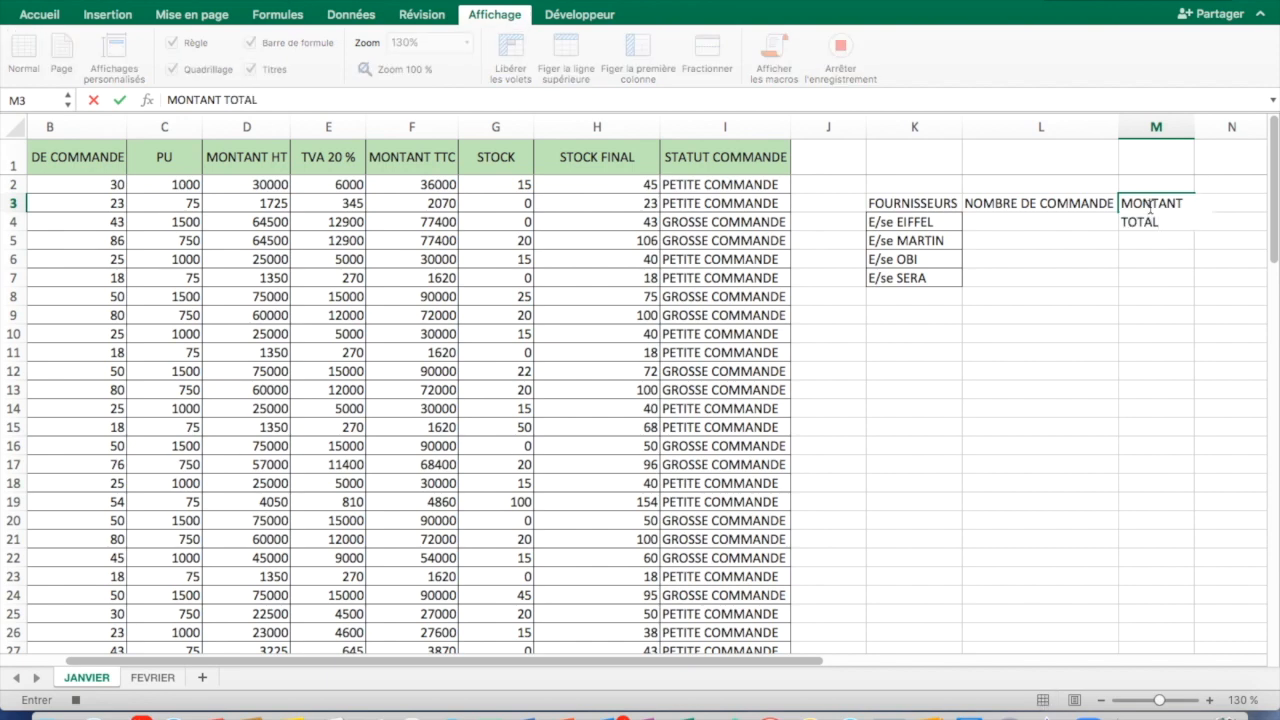
{"action": "left_click", "coordinate": [1171, 260]}
{"action": "left_click_drag", "start_coordinate": [1195, 127], "coordinate": [1228, 127]}
- Apply borders to all cells of K3:M7 and give the headings in K3:M3 a green fill and bold text
{"action": "left_click_drag", "start_coordinate": [920, 203], "coordinate": [1172, 279]}
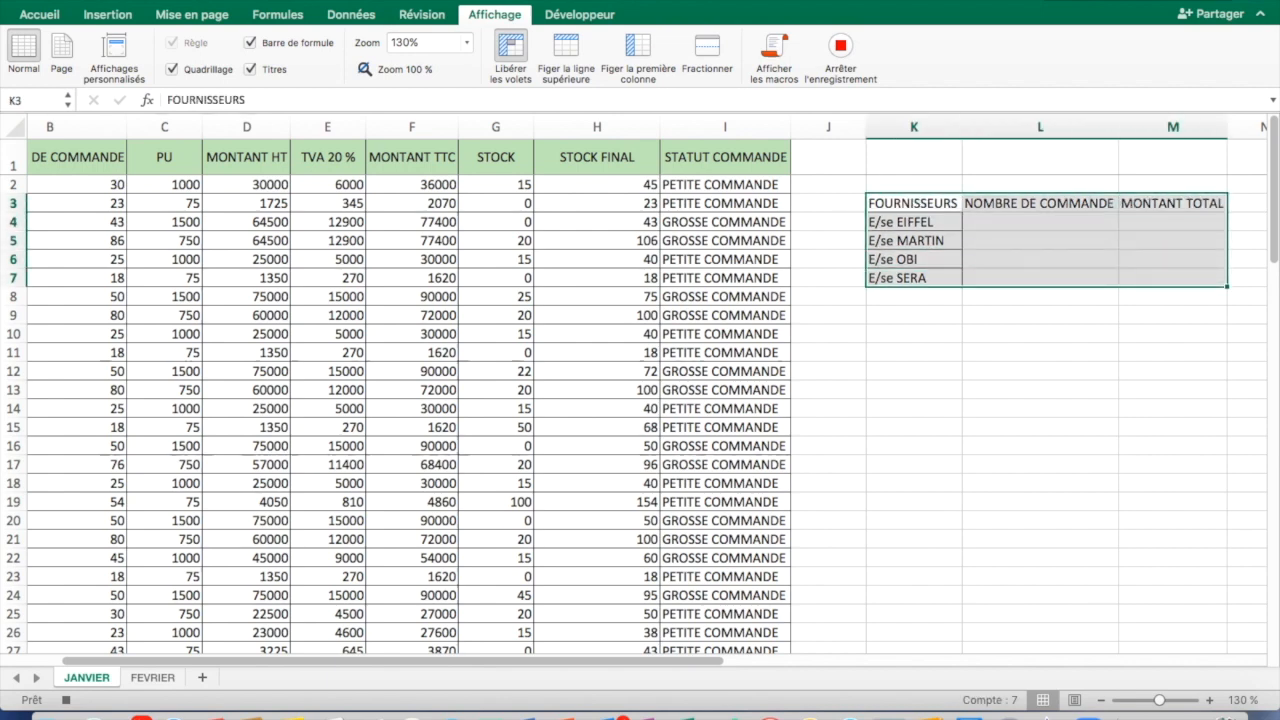
{"action": "left_click", "coordinate": [50, 15]}
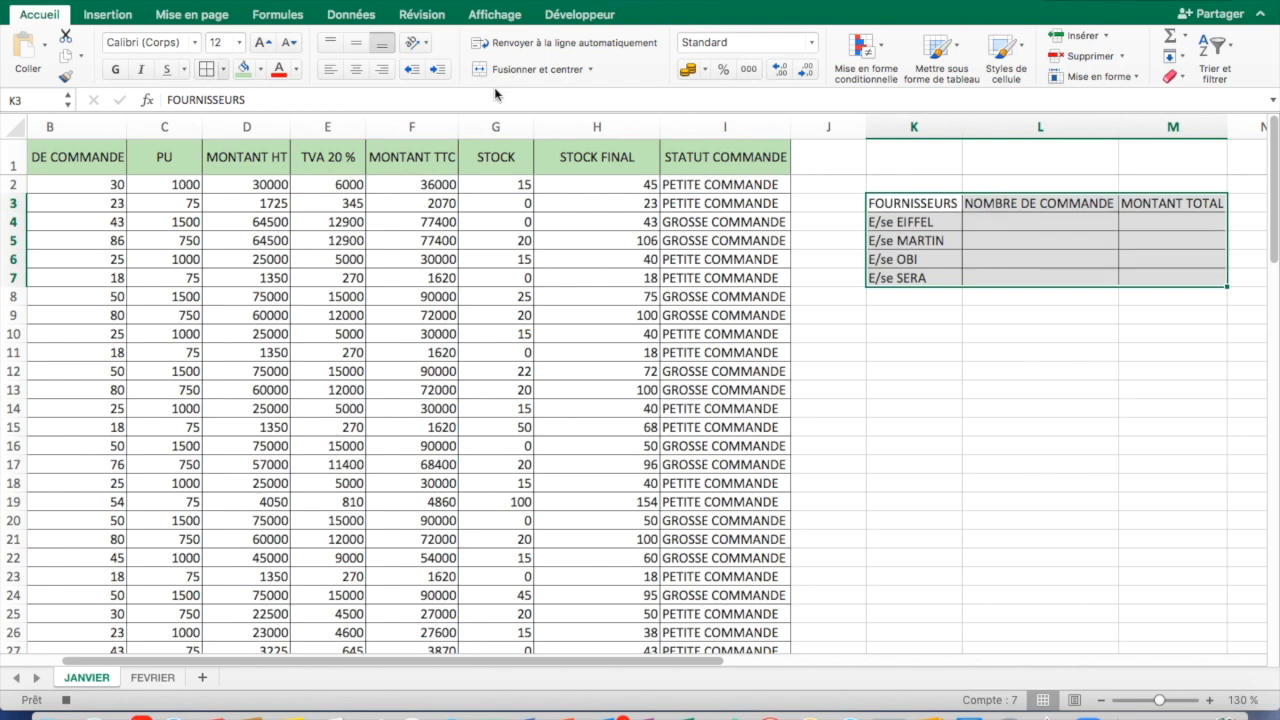
{"action": "left_click_drag", "start_coordinate": [890, 203], "coordinate": [1168, 208]}
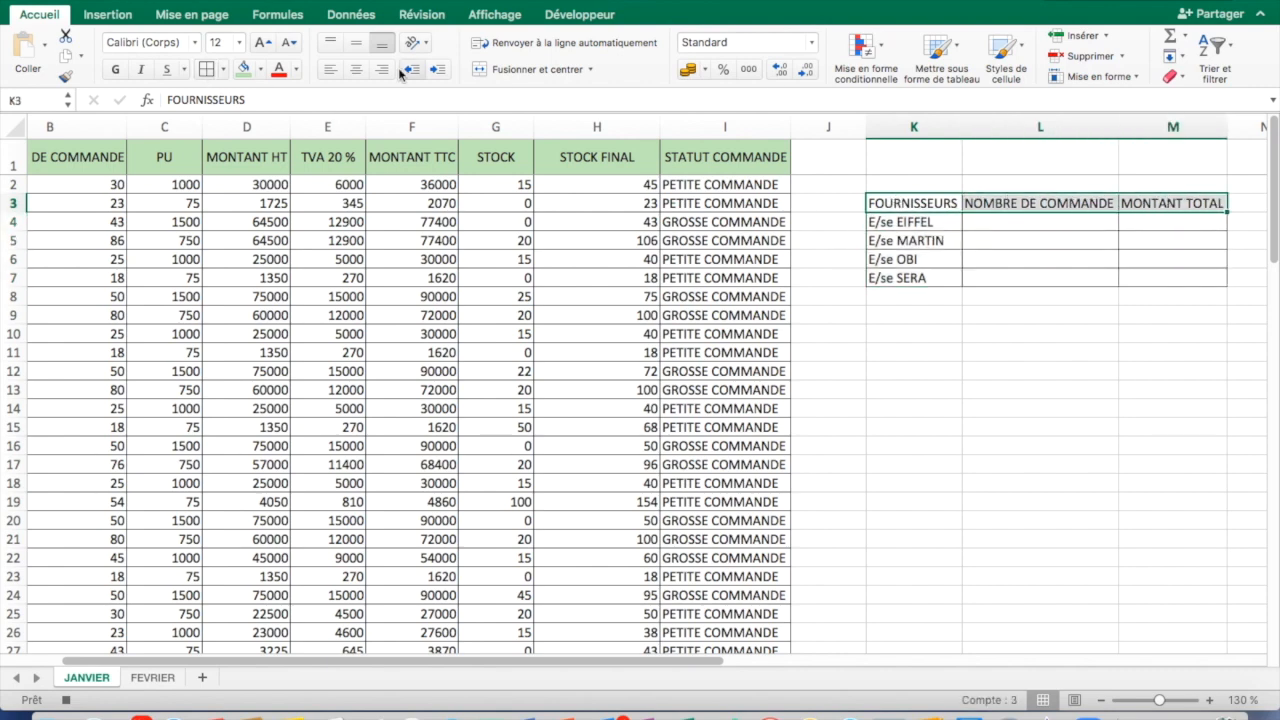
{"action": "left_click", "coordinate": [259, 69]}
{"action": "left_click", "coordinate": [240, 73]}
{"action": "left_click", "coordinate": [240, 70]}
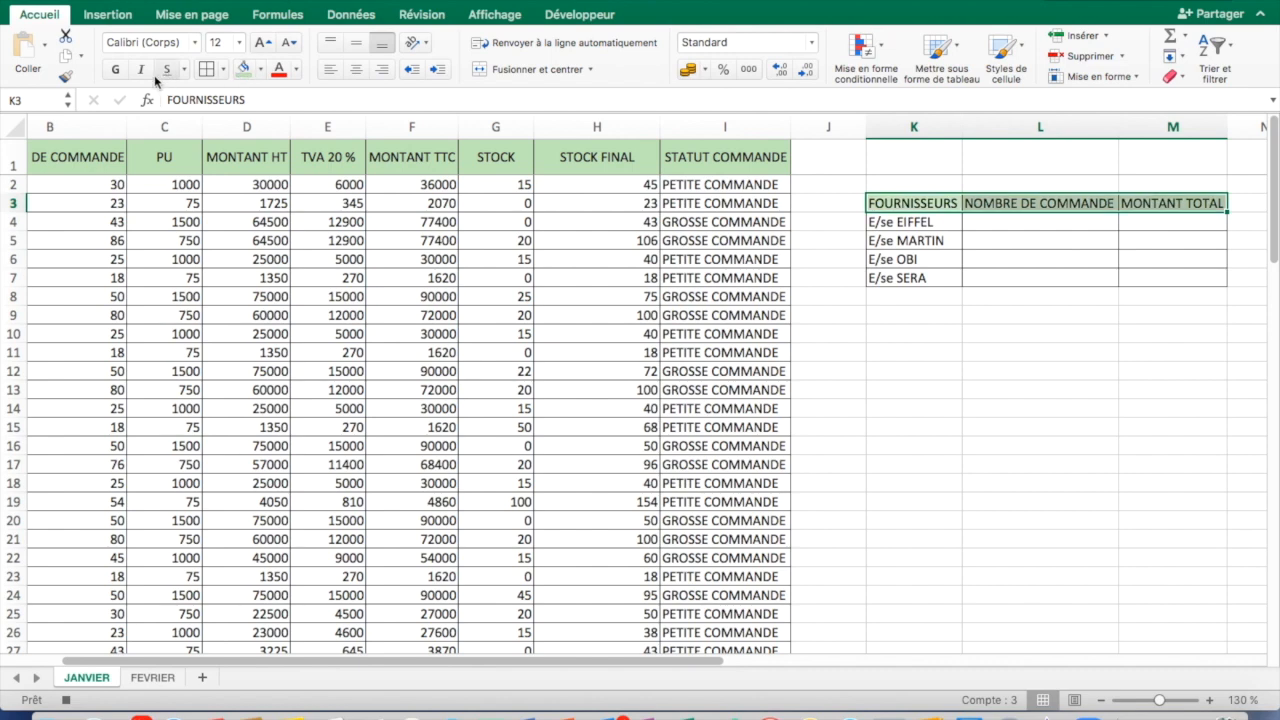
{"action": "left_click", "coordinate": [117, 74]}
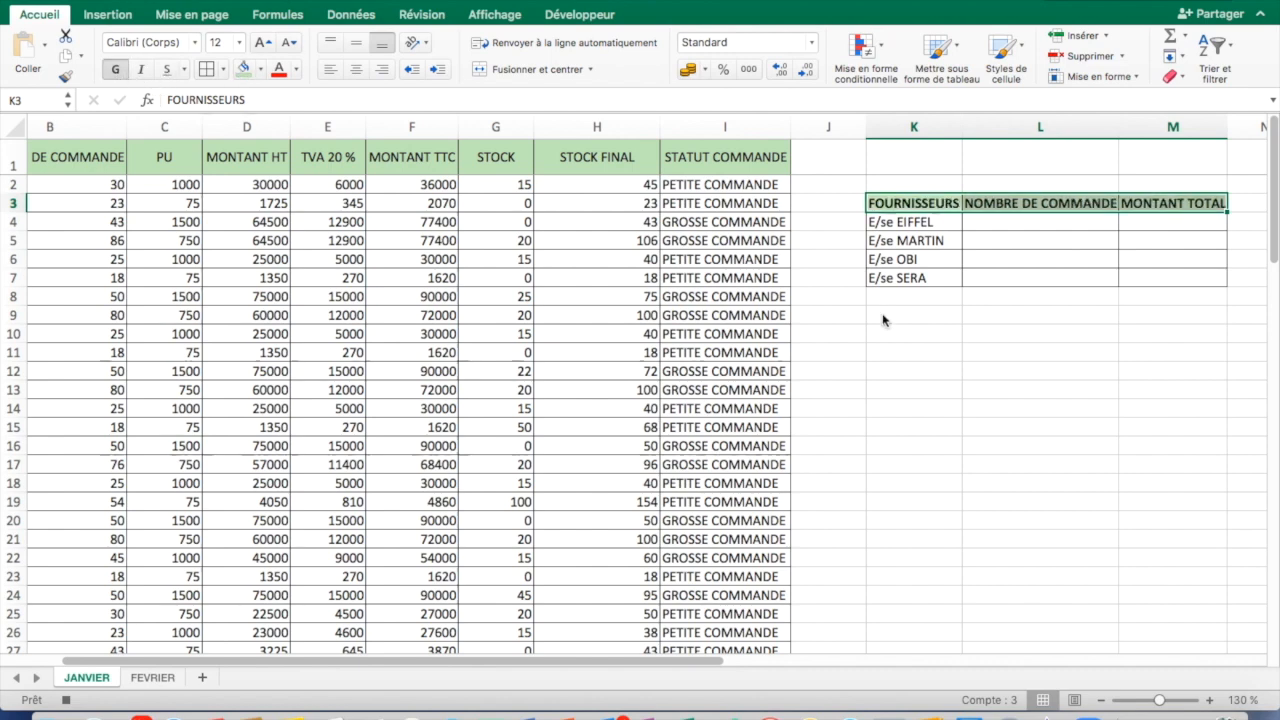
- Make the supplier names in K4:K7 bold
{"action": "left_click", "coordinate": [1006, 314]}
{"action": "left_click_drag", "start_coordinate": [900, 222], "coordinate": [928, 278]}
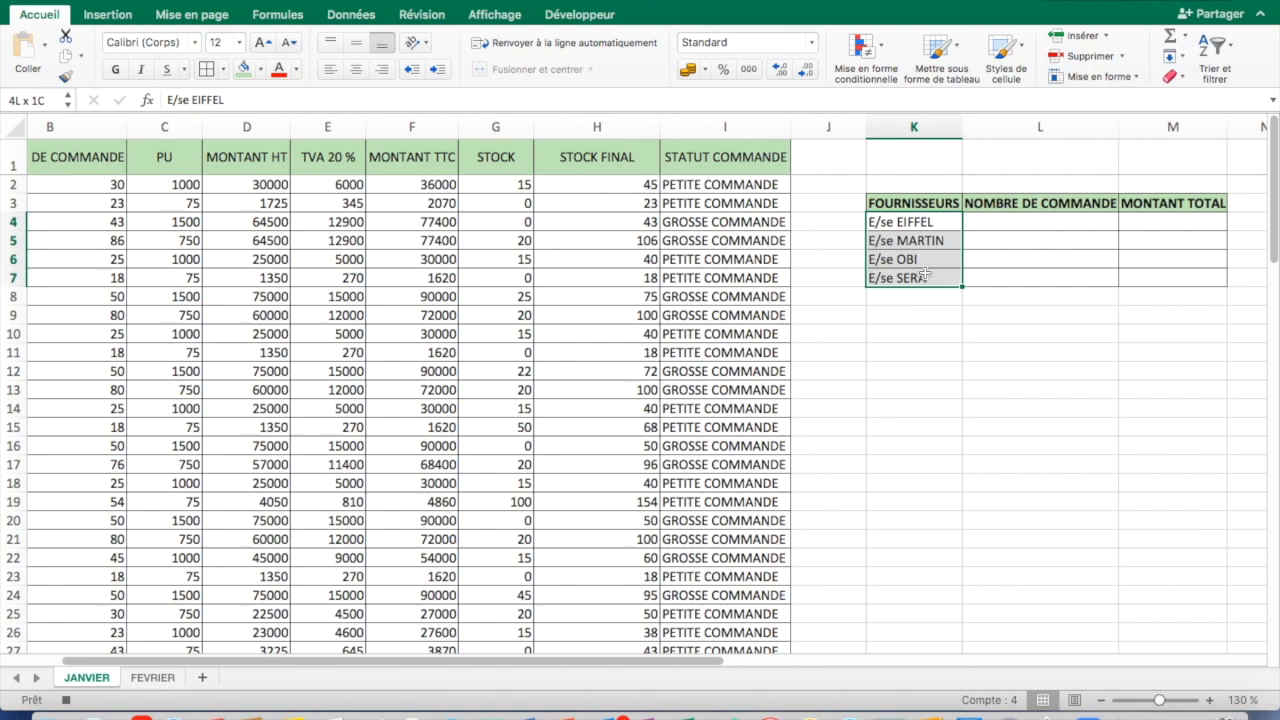
{"action": "left_click", "coordinate": [116, 70]}
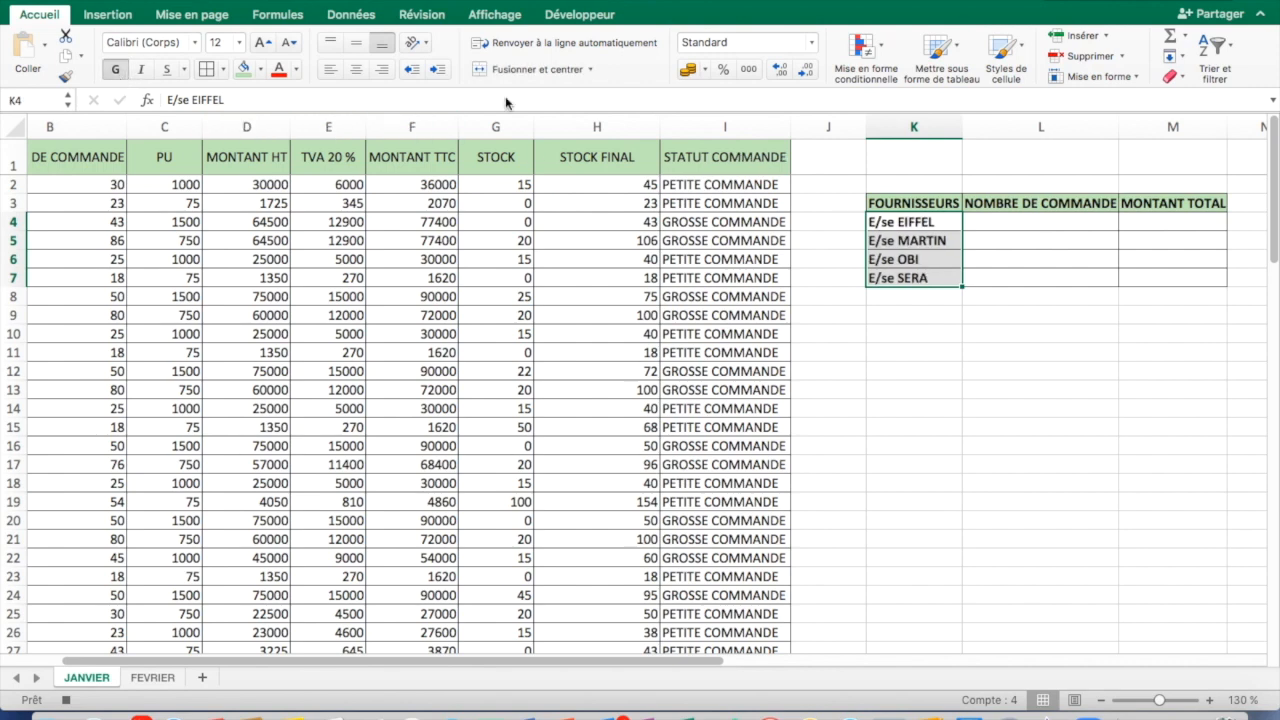
- Start an NB.SI formula in L4 with the absolute supplier range $A$2:$A$74 as its range
{"action": "left_click", "coordinate": [1014, 222]}
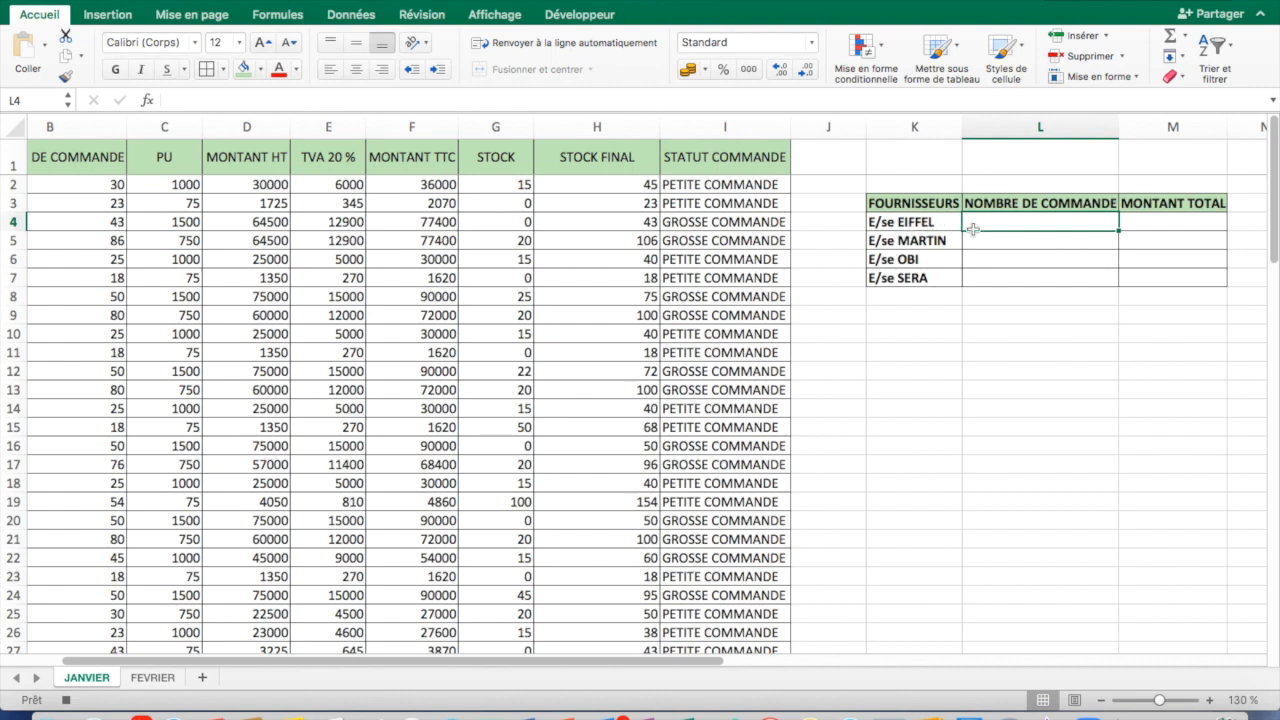
{"action": "type", "text": "=NB"}
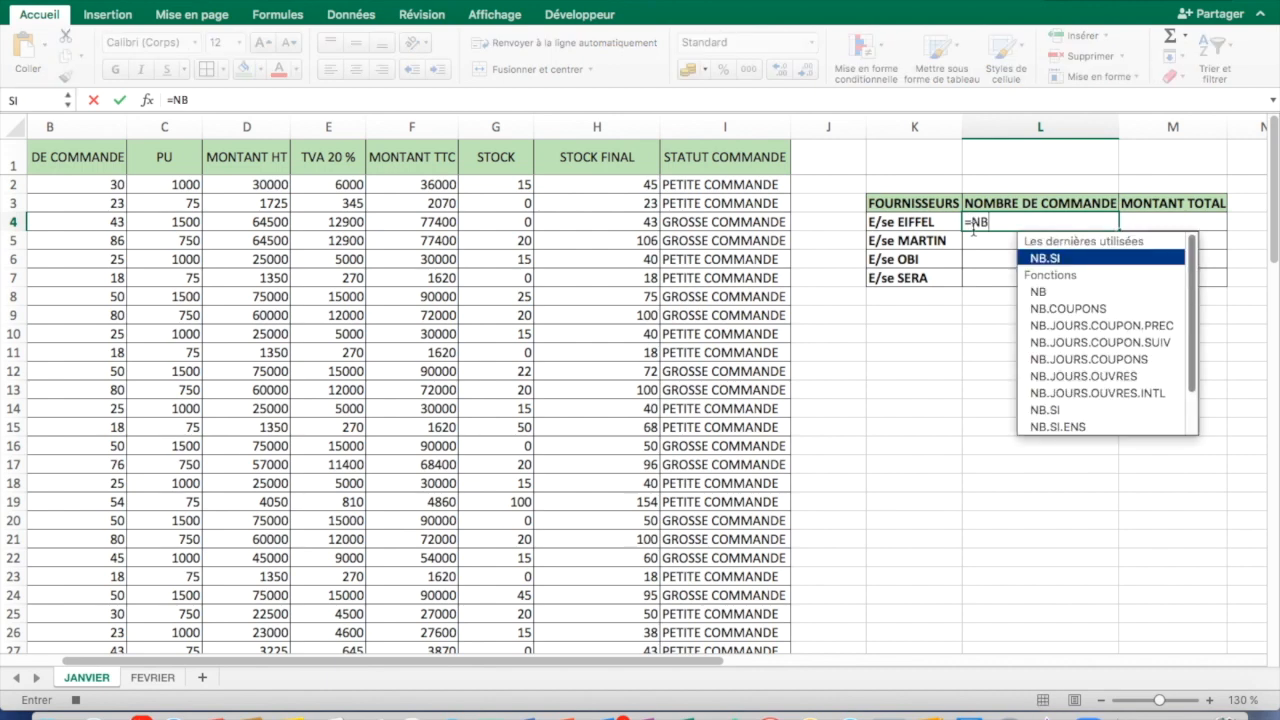
{"action": "type", "text": "."}
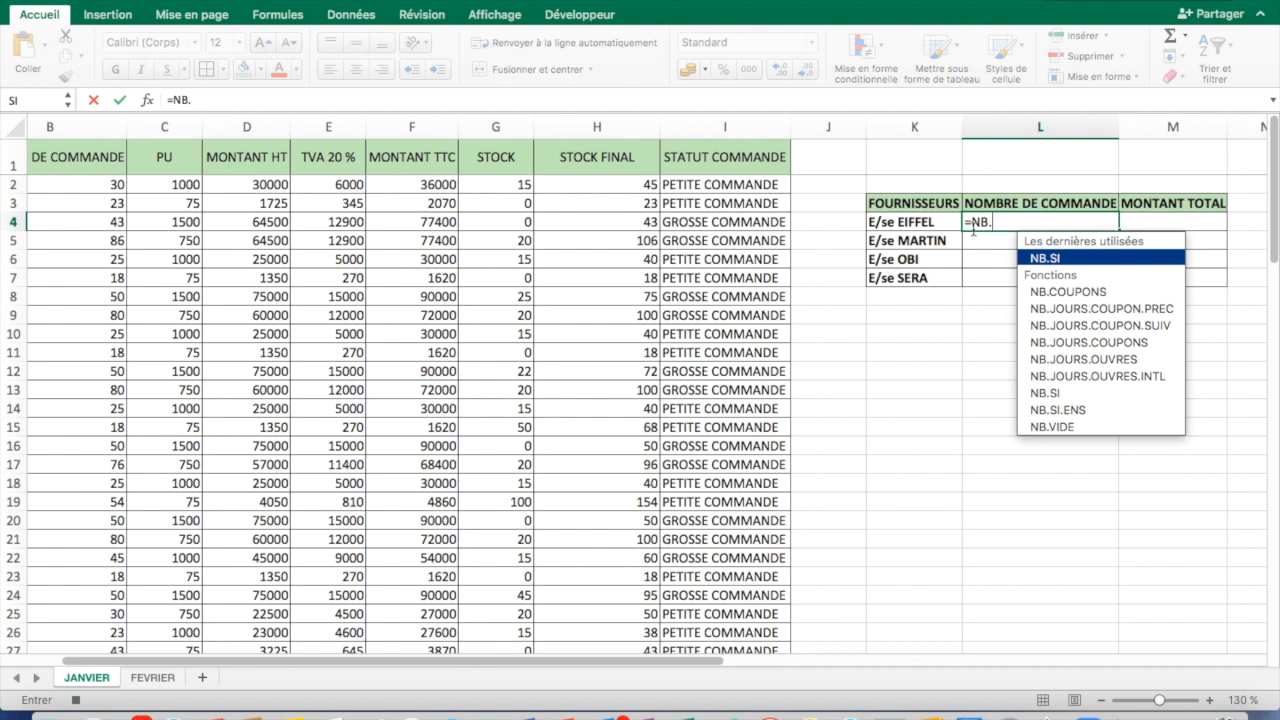
{"action": "type", "text": "SI"}
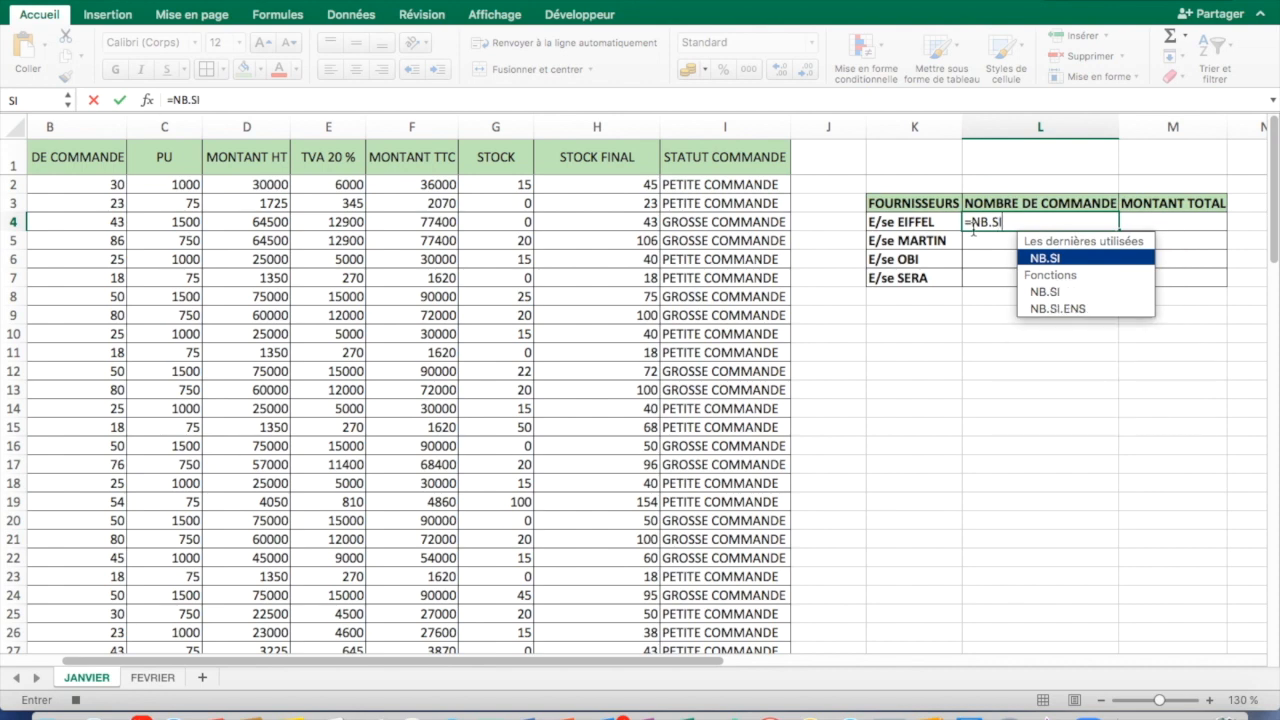
{"action": "type", "text": "("}
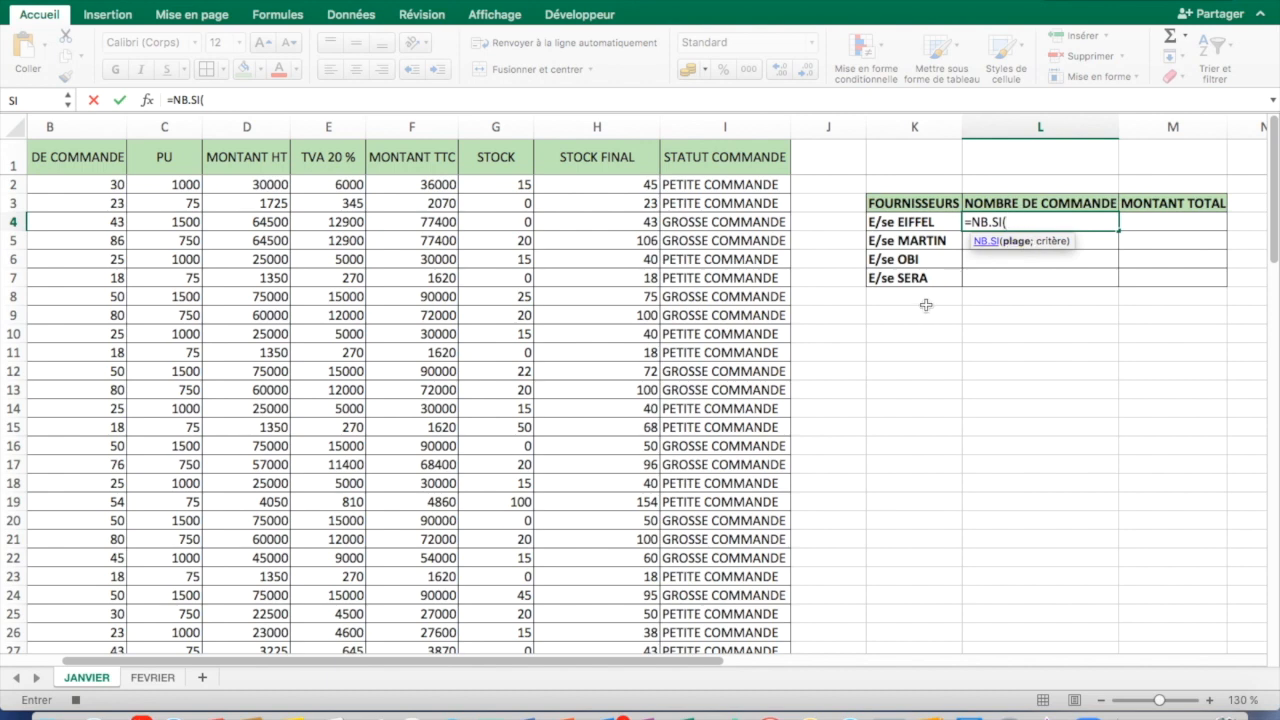
{"action": "scroll", "coordinate": [925, 305], "scroll_direction": "left", "scroll_amount": 3}
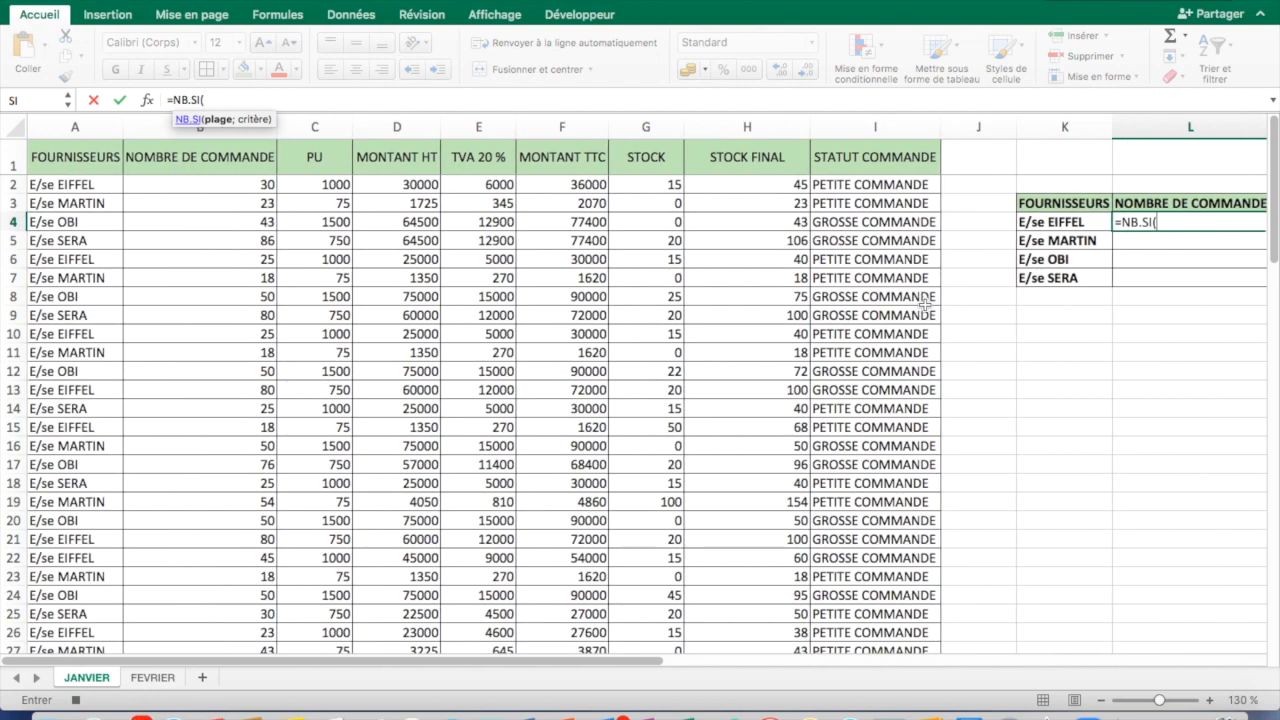
{"action": "left_click_drag", "start_coordinate": [78, 186], "coordinate": [76, 230]}
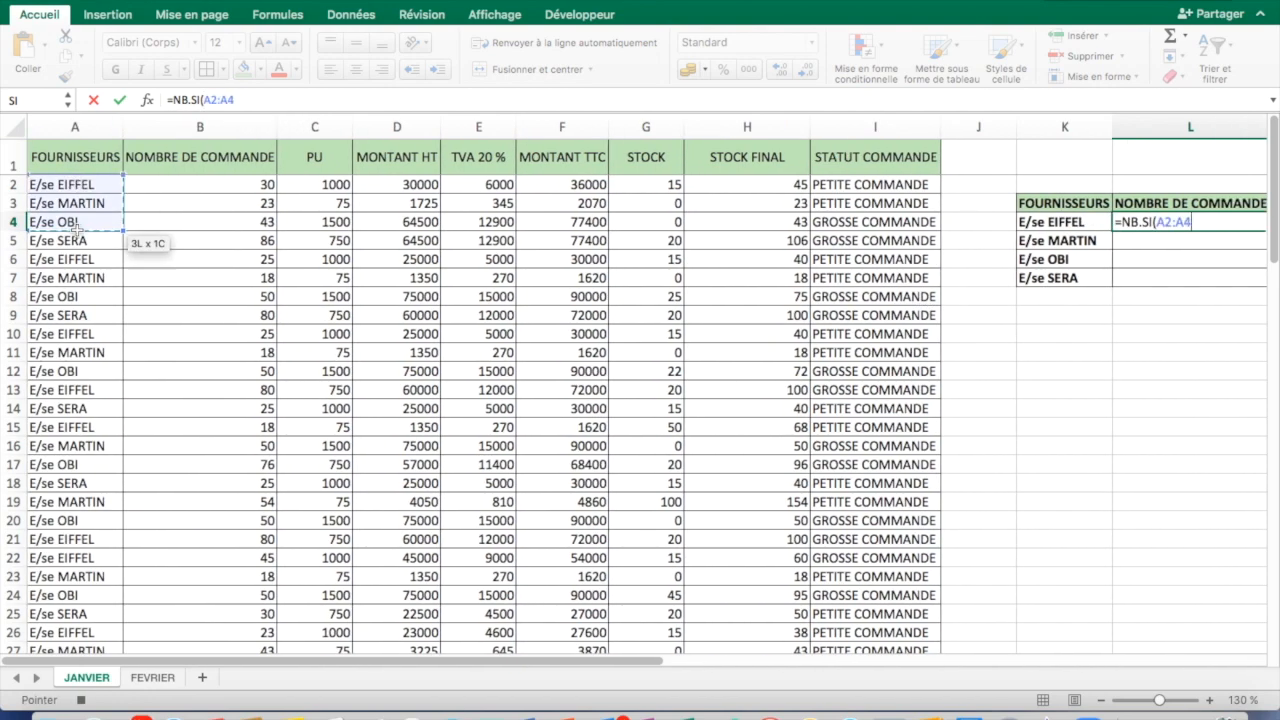
{"action": "key", "text": "ctrl+shift+Down"}
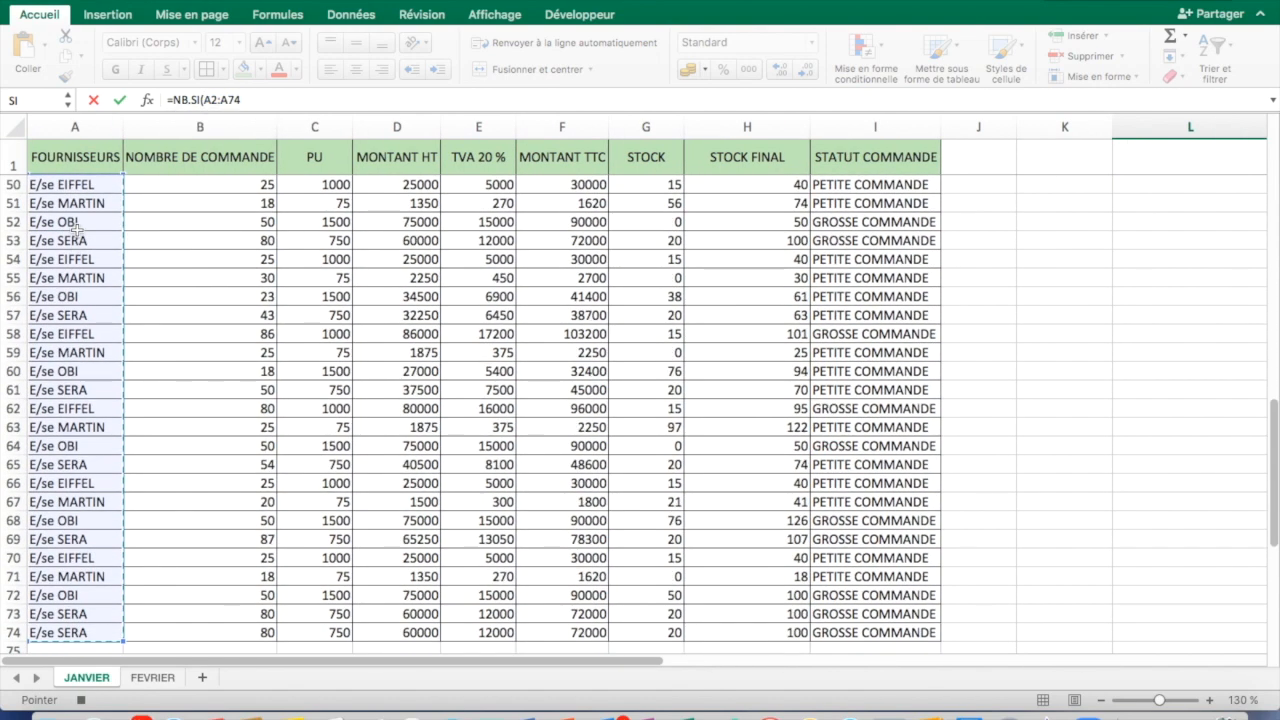
{"action": "key", "text": "F4"}
{"action": "scroll", "coordinate": [77, 230], "scroll_direction": "up", "scroll_amount": 16}
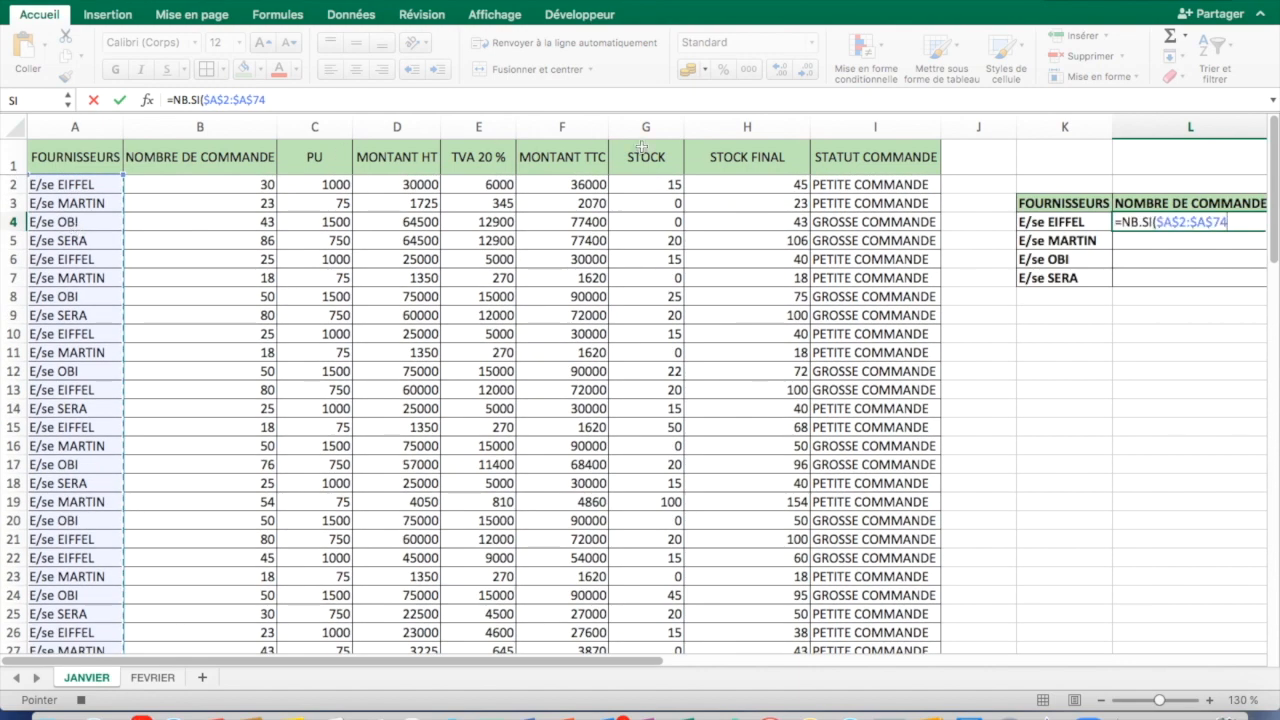
- Complete the NB.SI formula in L4 with K4 as the criterion and fill it down to L7
{"action": "scroll", "coordinate": [641, 147], "scroll_direction": "right", "scroll_amount": 5}
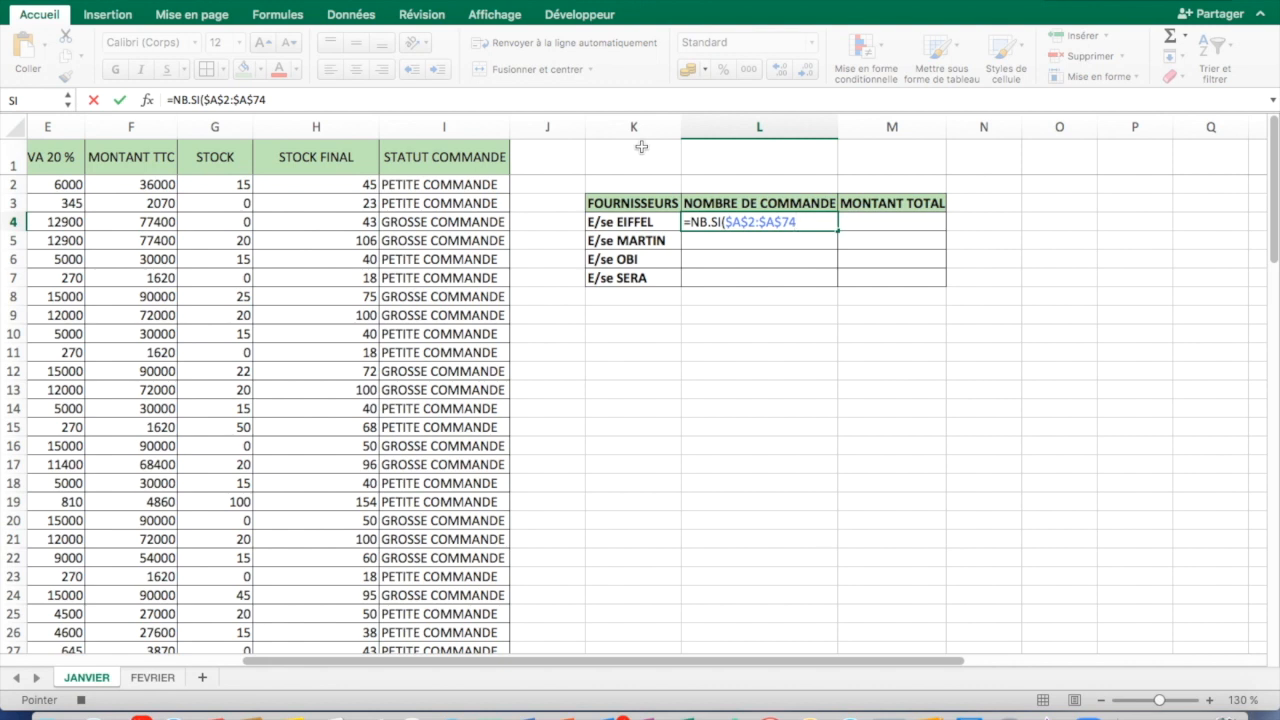
{"action": "type", "text": ";"}
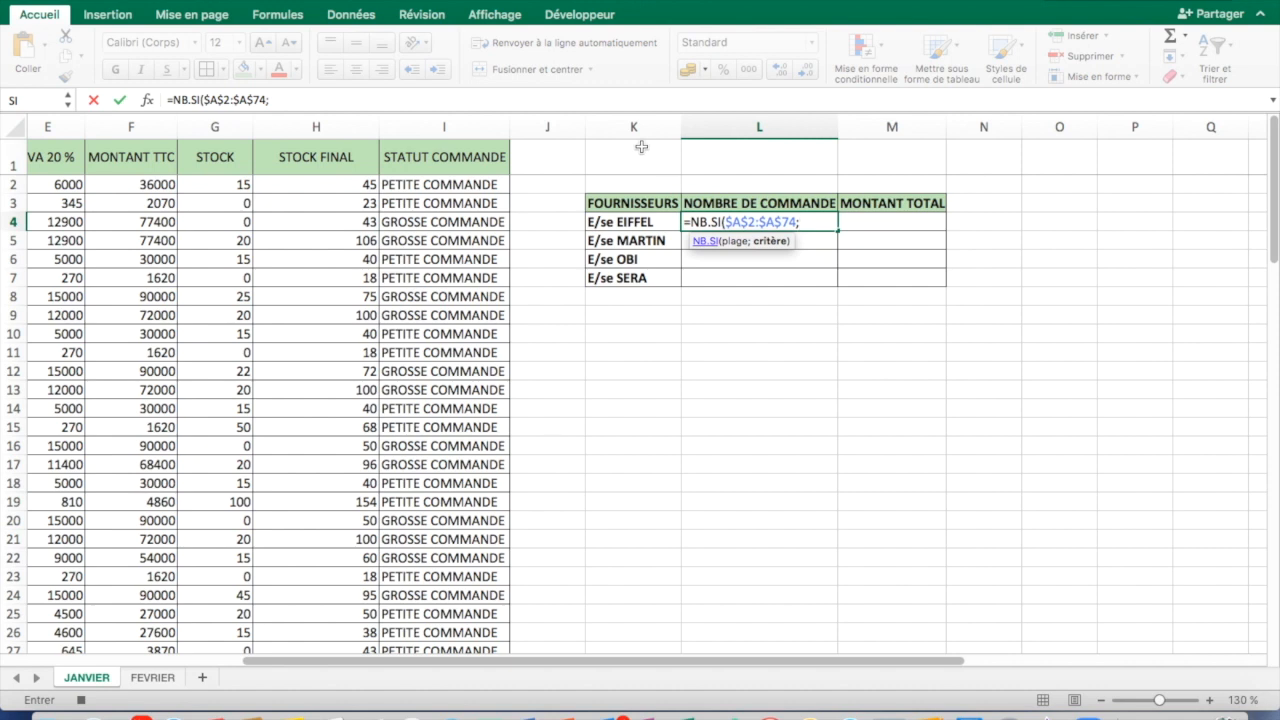
{"action": "left_click", "coordinate": [630, 222]}
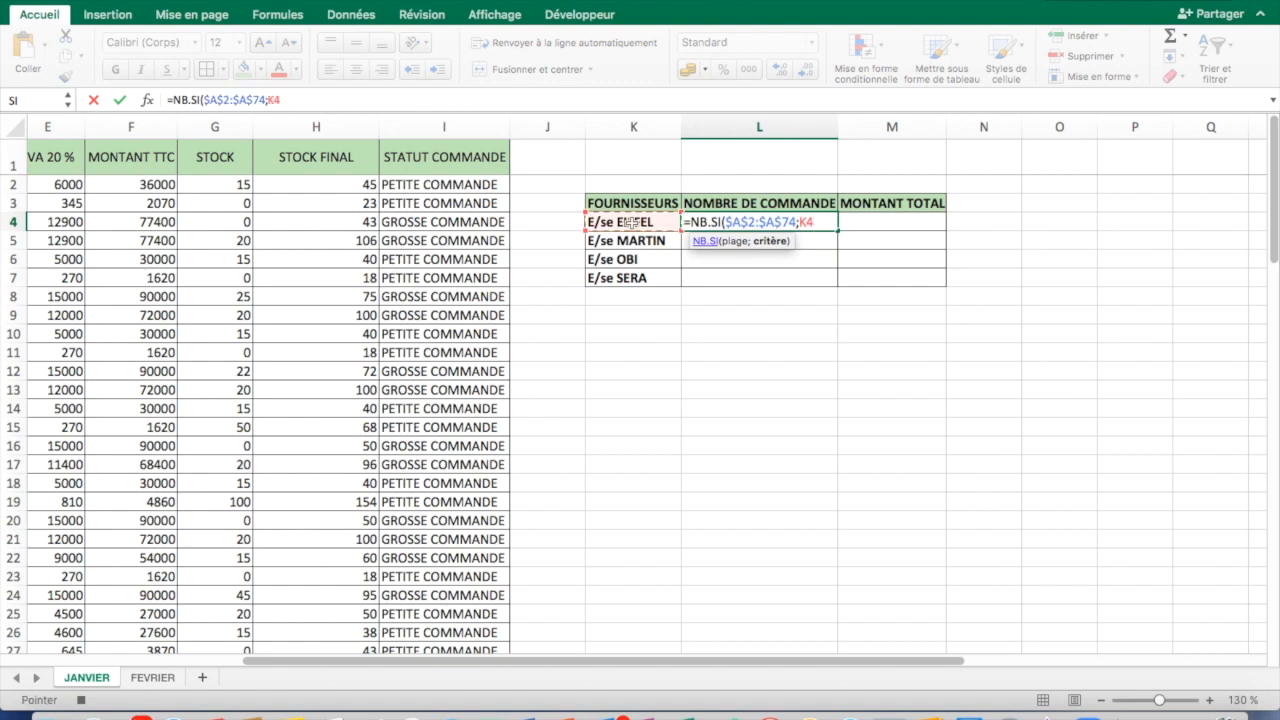
{"action": "type", "text": ")"}
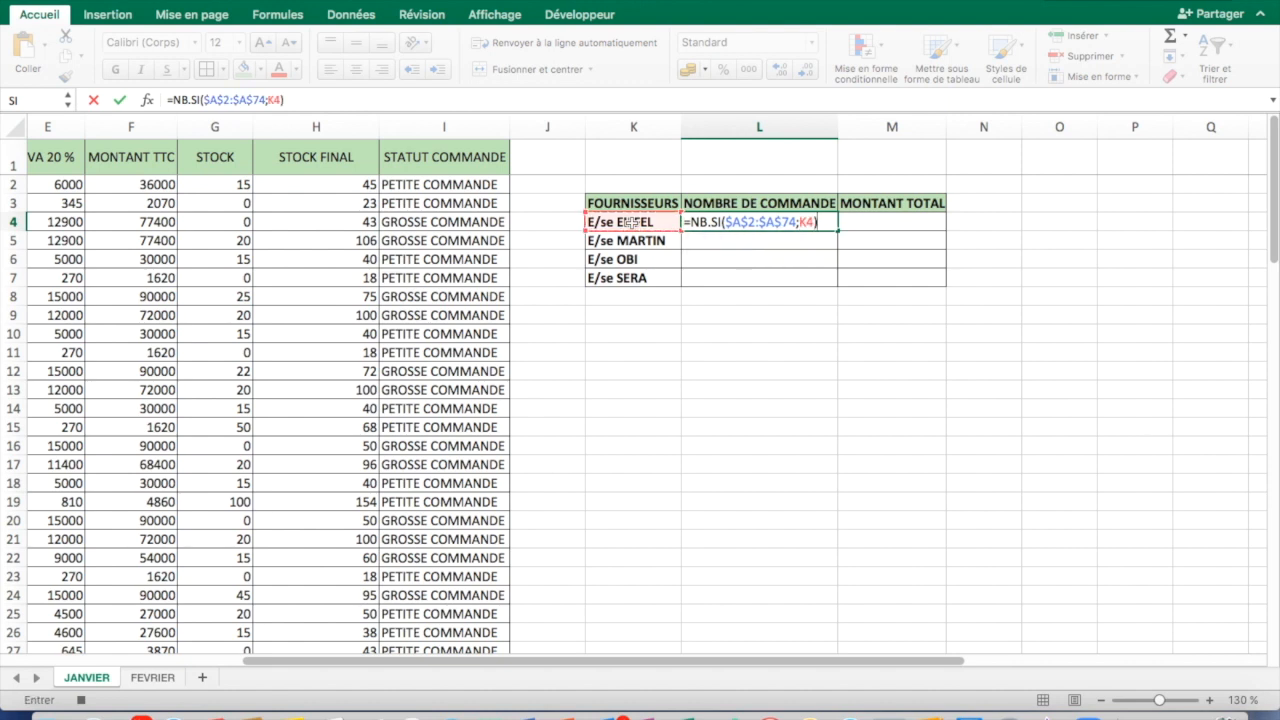
{"action": "key", "text": "Return"}
{"action": "key", "text": "Up"}
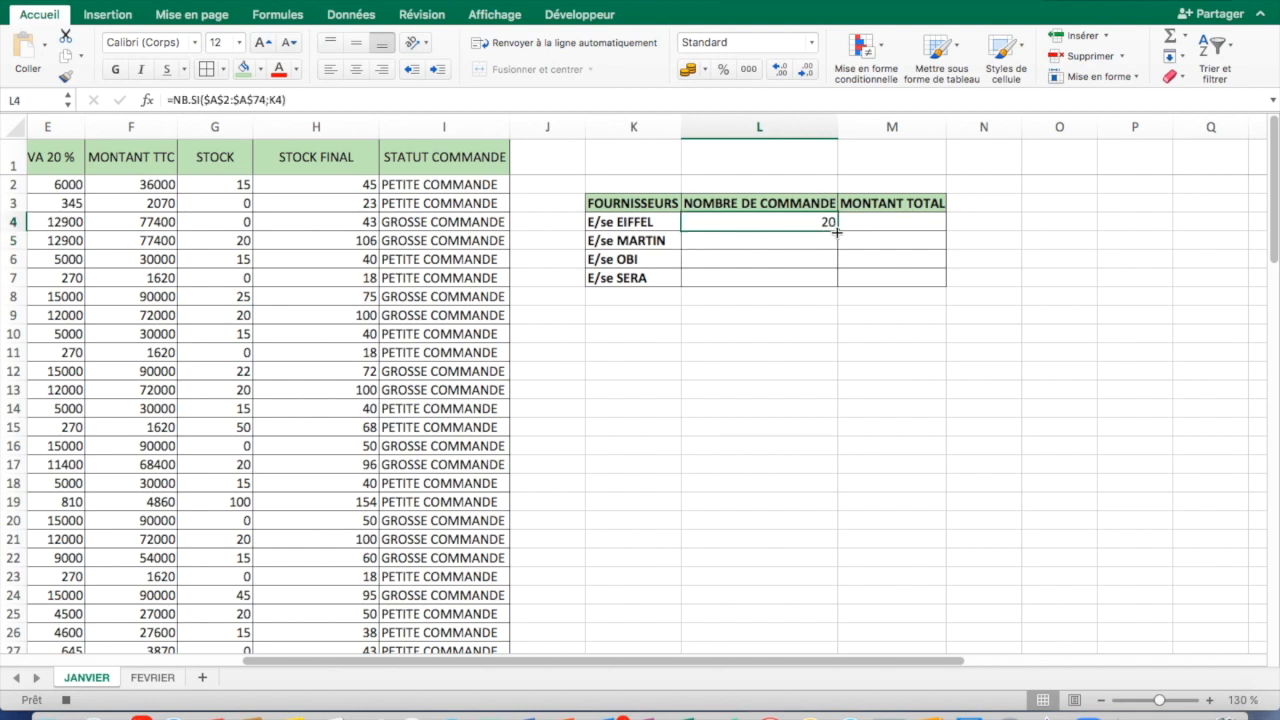
{"action": "left_click_drag", "start_coordinate": [836, 231], "coordinate": [836, 285]}
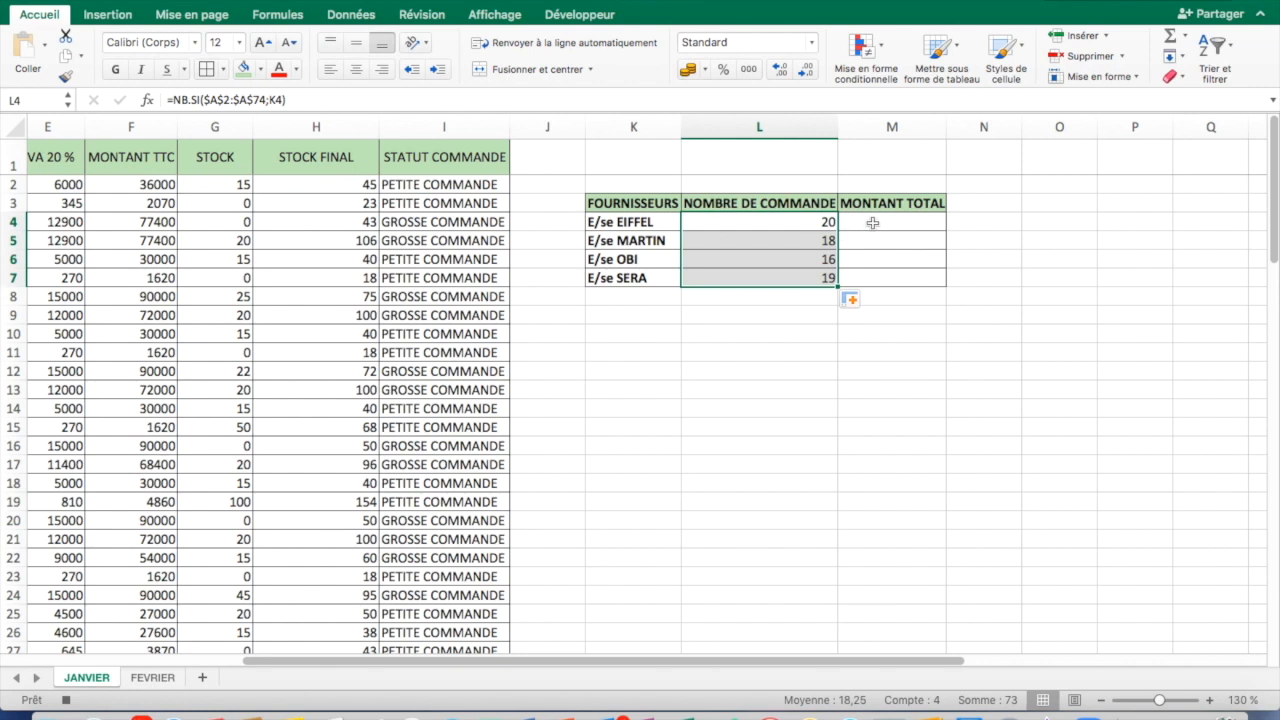
- Start a SOMME.SI formula in M4 with the absolute supplier range $A$2:$A$74 as its range
{"action": "left_click", "coordinate": [872, 223]}
{"action": "type", "text": "="}
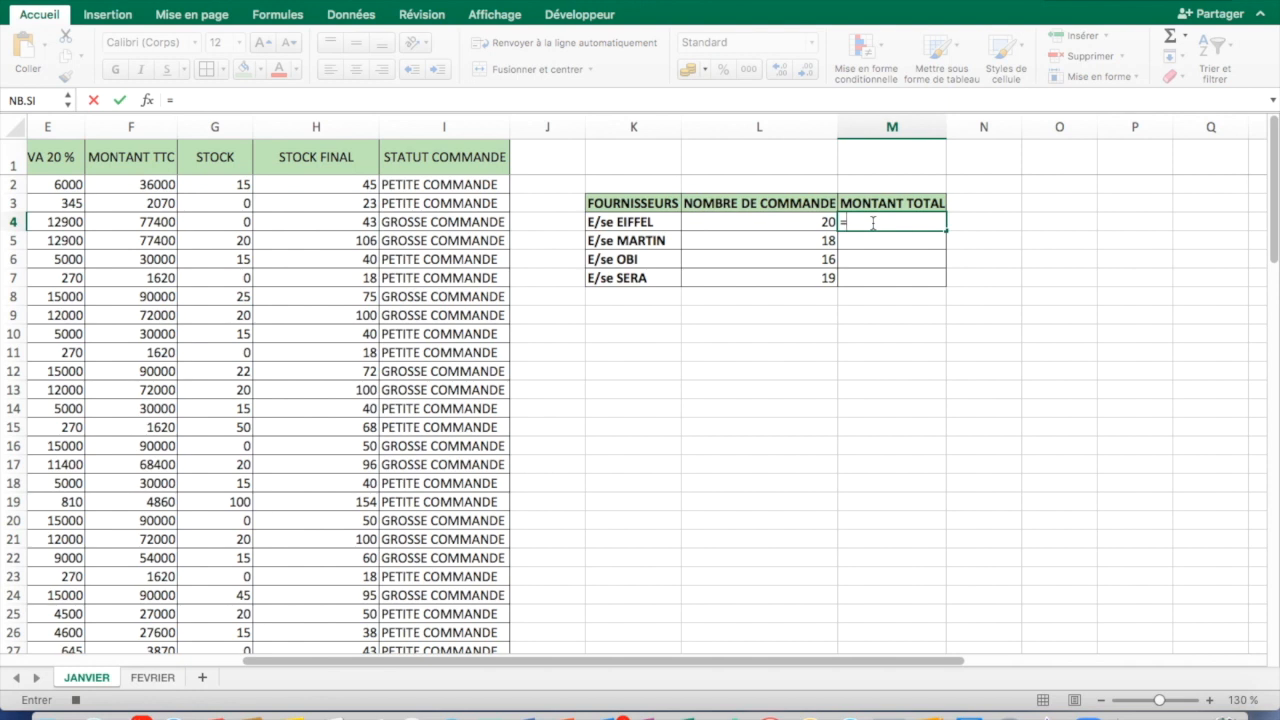
{"action": "type", "text": "SOMME"}
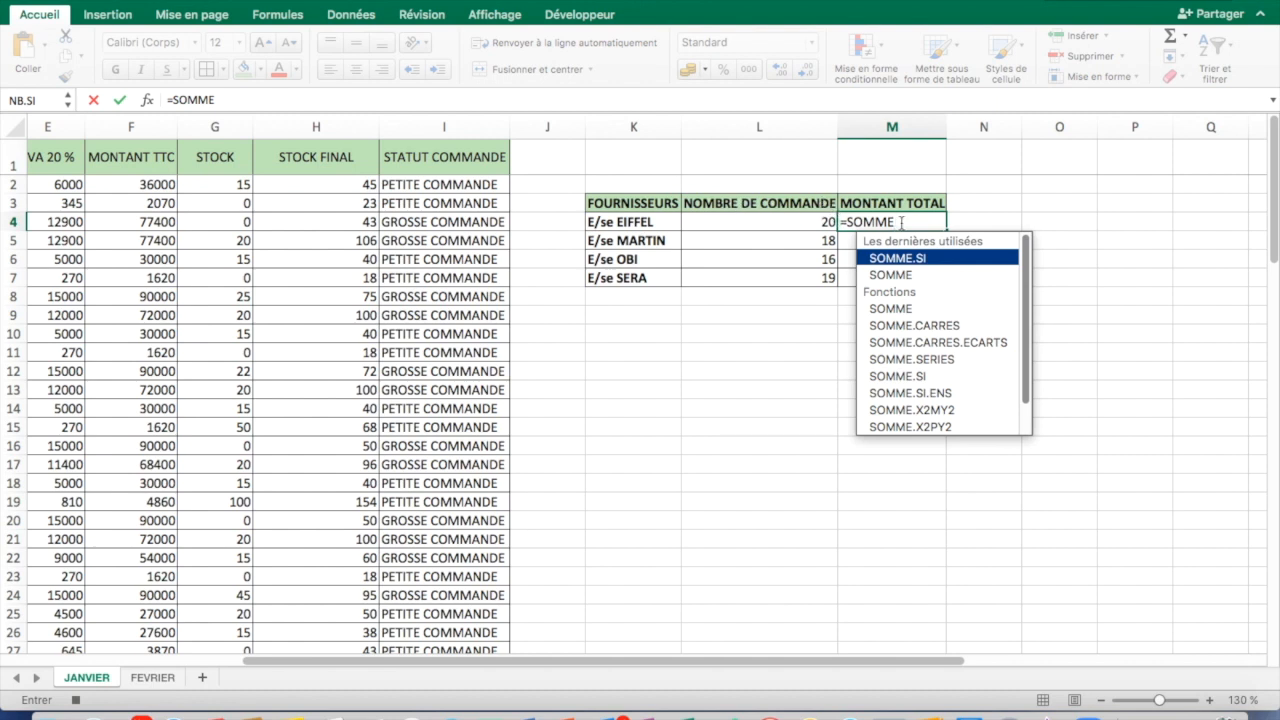
{"action": "double_click", "coordinate": [918, 259]}
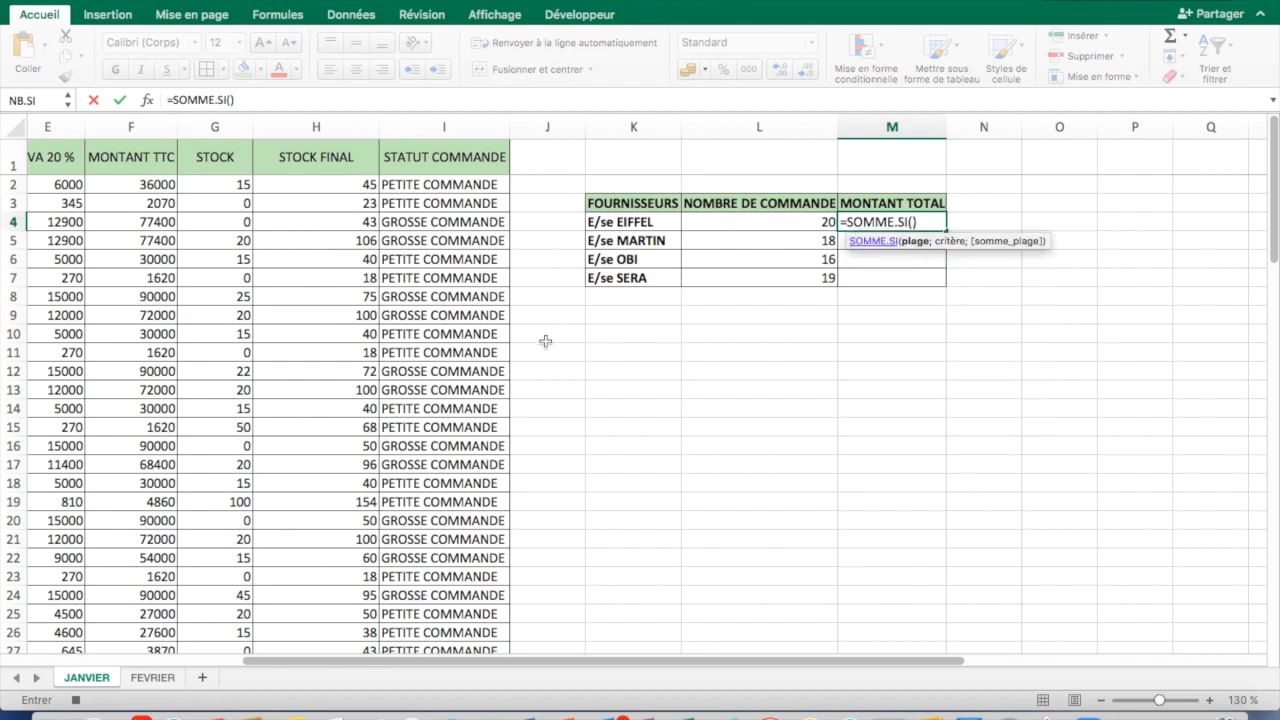
{"action": "scroll", "coordinate": [543, 337], "scroll_direction": "left", "scroll_amount": 5}
{"action": "left_click_drag", "start_coordinate": [76, 184], "coordinate": [75, 213]}
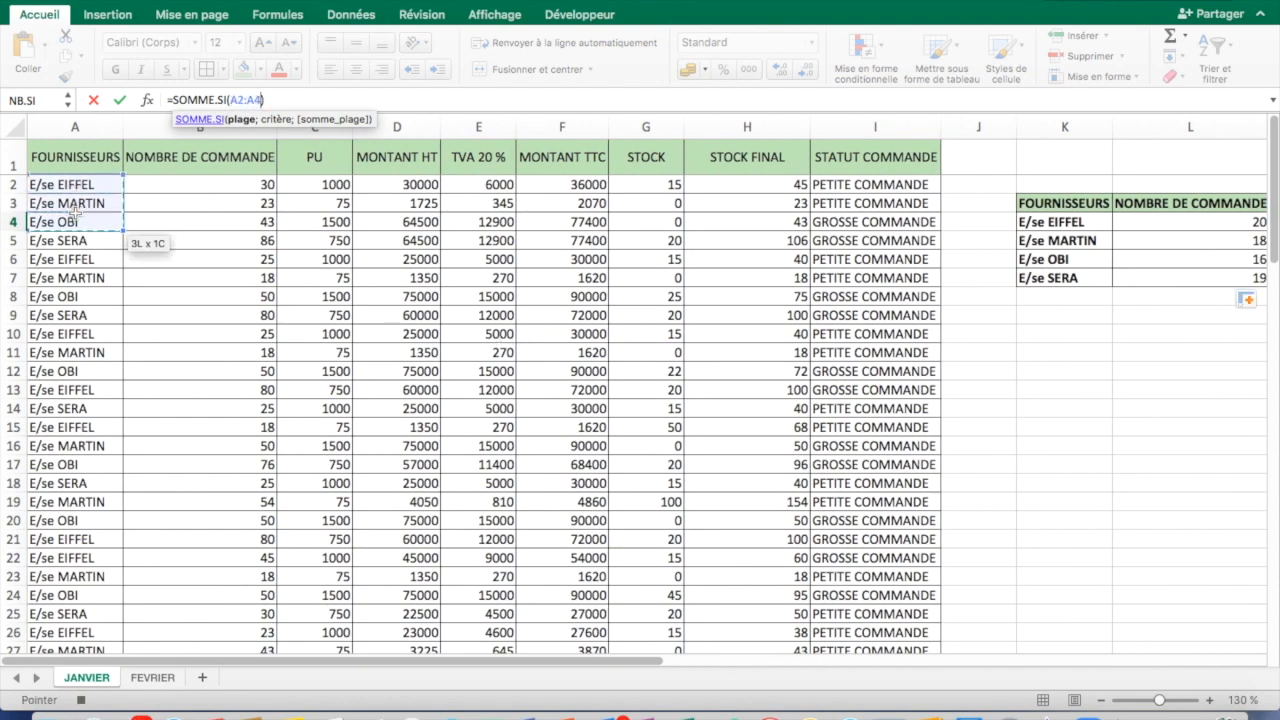
{"action": "key", "text": "ctrl+shift+Down"}
{"action": "key", "text": "F4"}
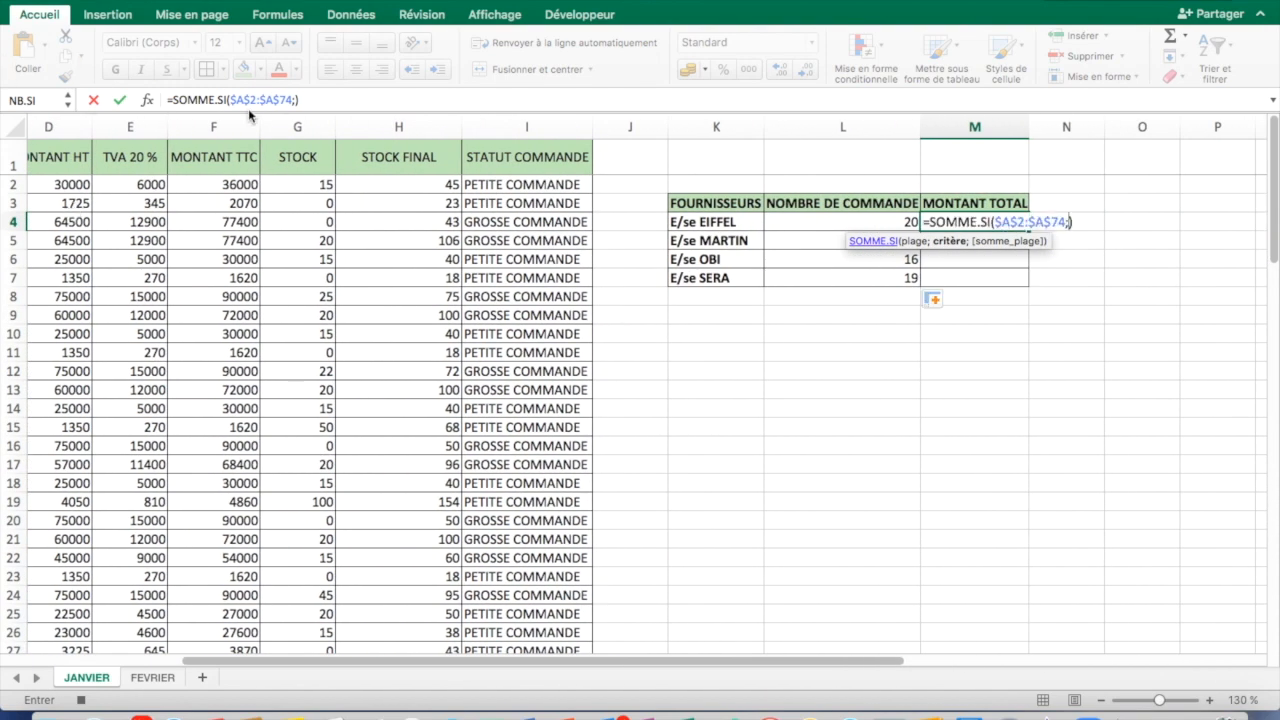
- Complete the SOMME.SI formula in M4 with K4 as the criterion and $F$2:$F$74 as the absolute sum range
{"action": "left_click", "coordinate": [294, 100]}
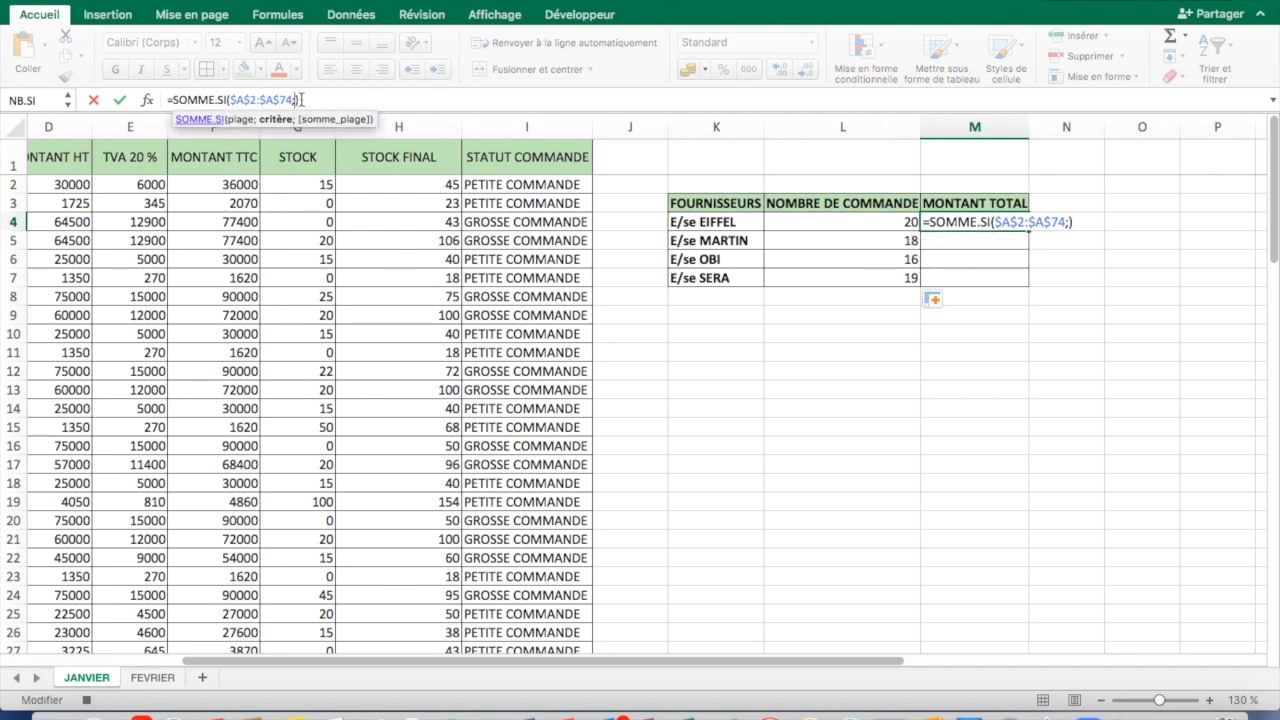
{"action": "left_click", "coordinate": [710, 222]}
{"action": "type", "text": ";"}
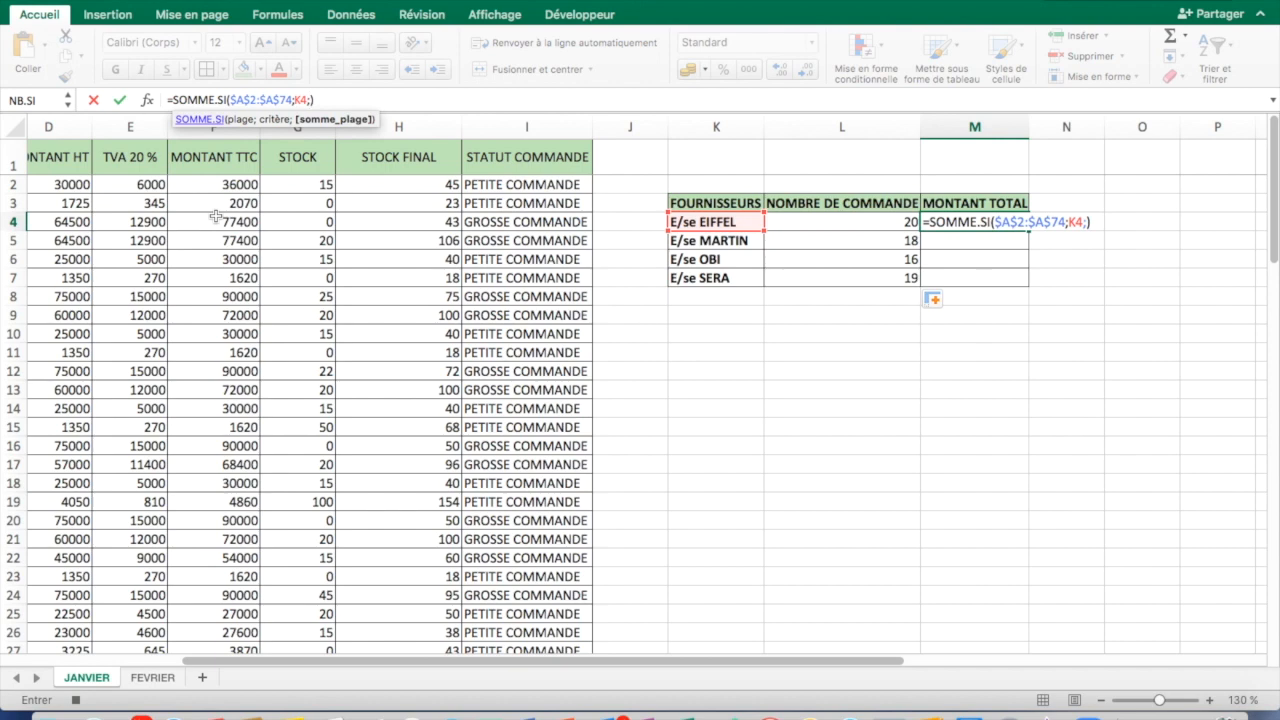
{"action": "left_click_drag", "start_coordinate": [213, 184], "coordinate": [216, 224]}
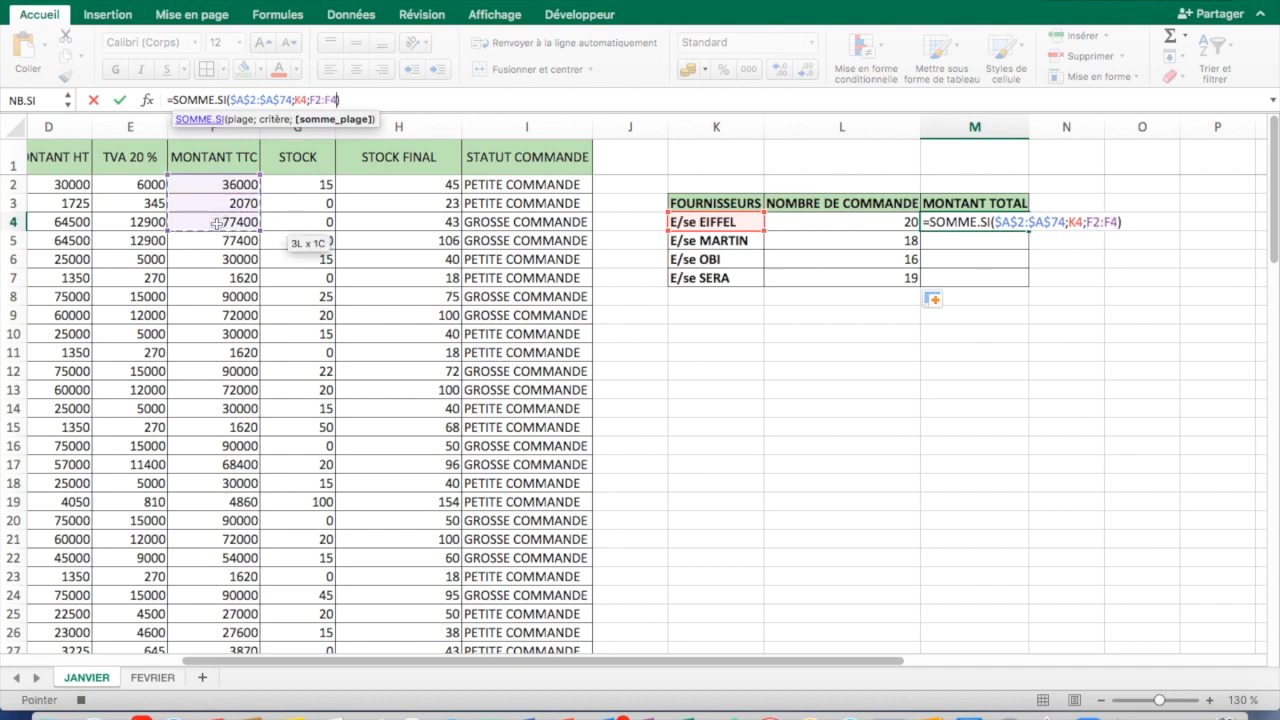
{"action": "key", "text": "super+shift+Down"}
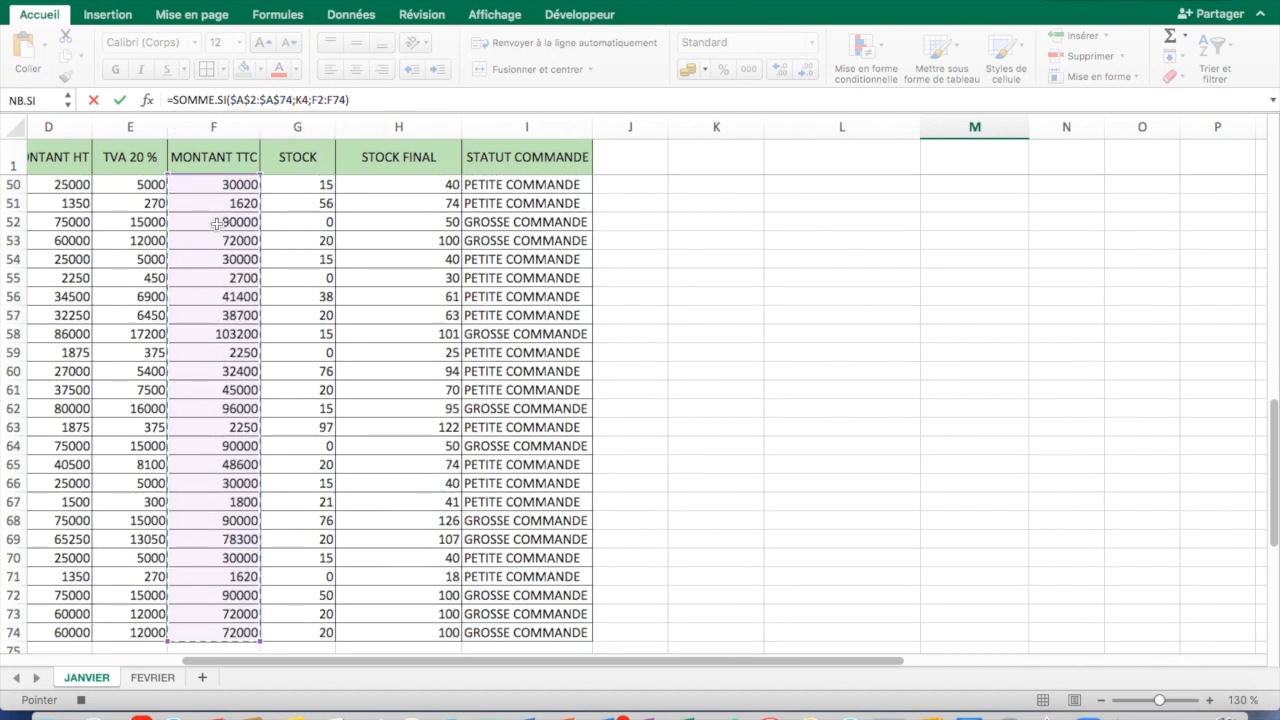
{"action": "key", "text": "super+t"}
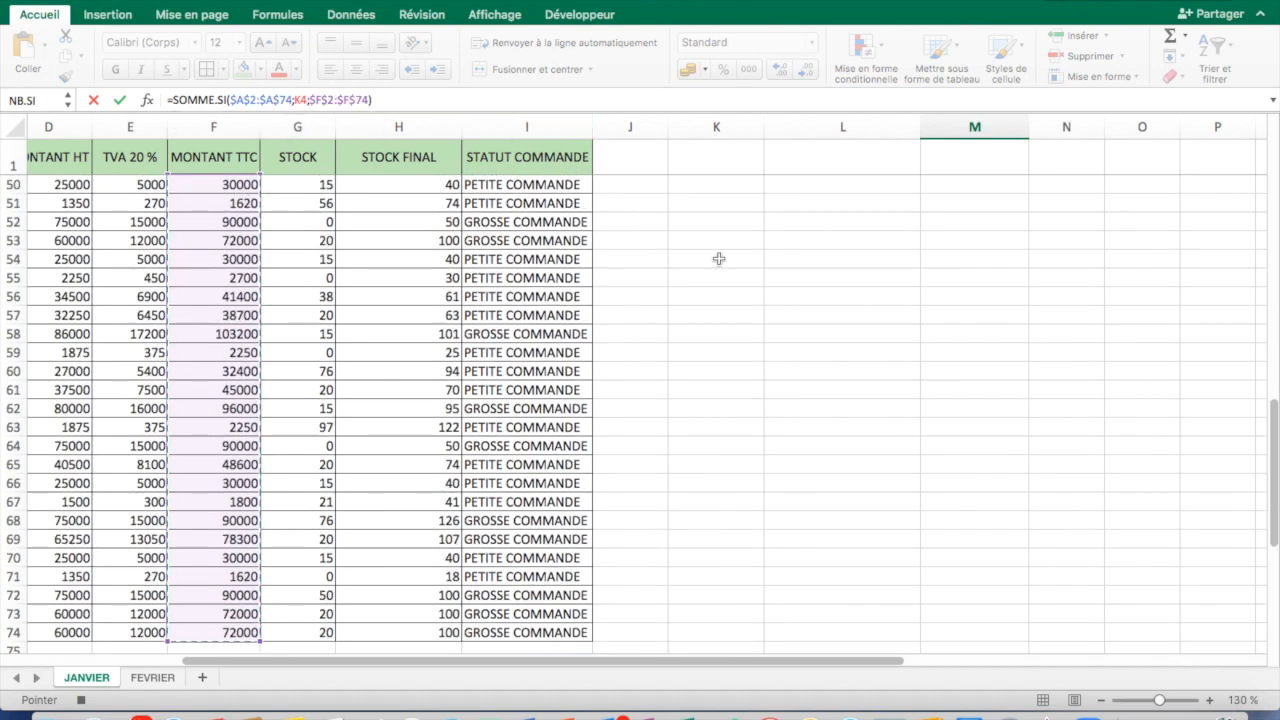
{"action": "scroll", "coordinate": [719, 259], "scroll_direction": "up", "scroll_amount": 15}
{"action": "left_click", "coordinate": [374, 100]}
{"action": "key", "text": "Return"}
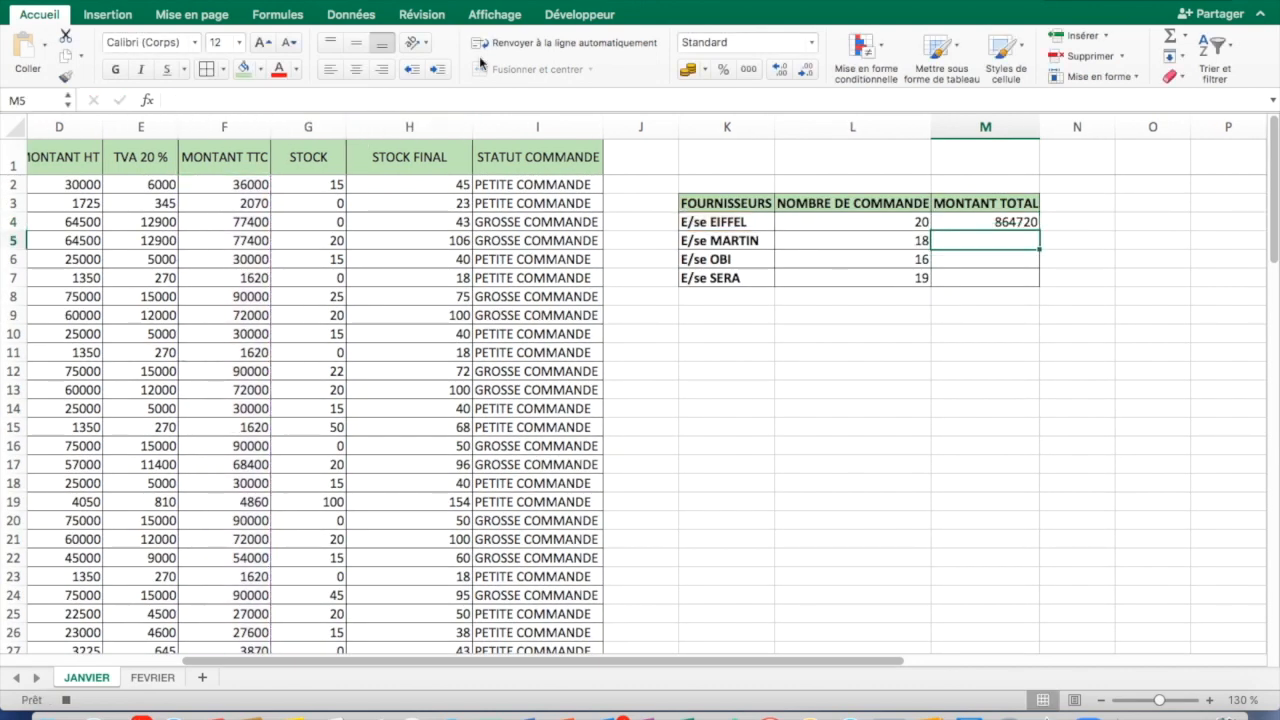
- Fill the M4 formula down to M7 and format M4:M7 with a thousands separator and no decimals
{"action": "left_click", "coordinate": [1012, 220]}
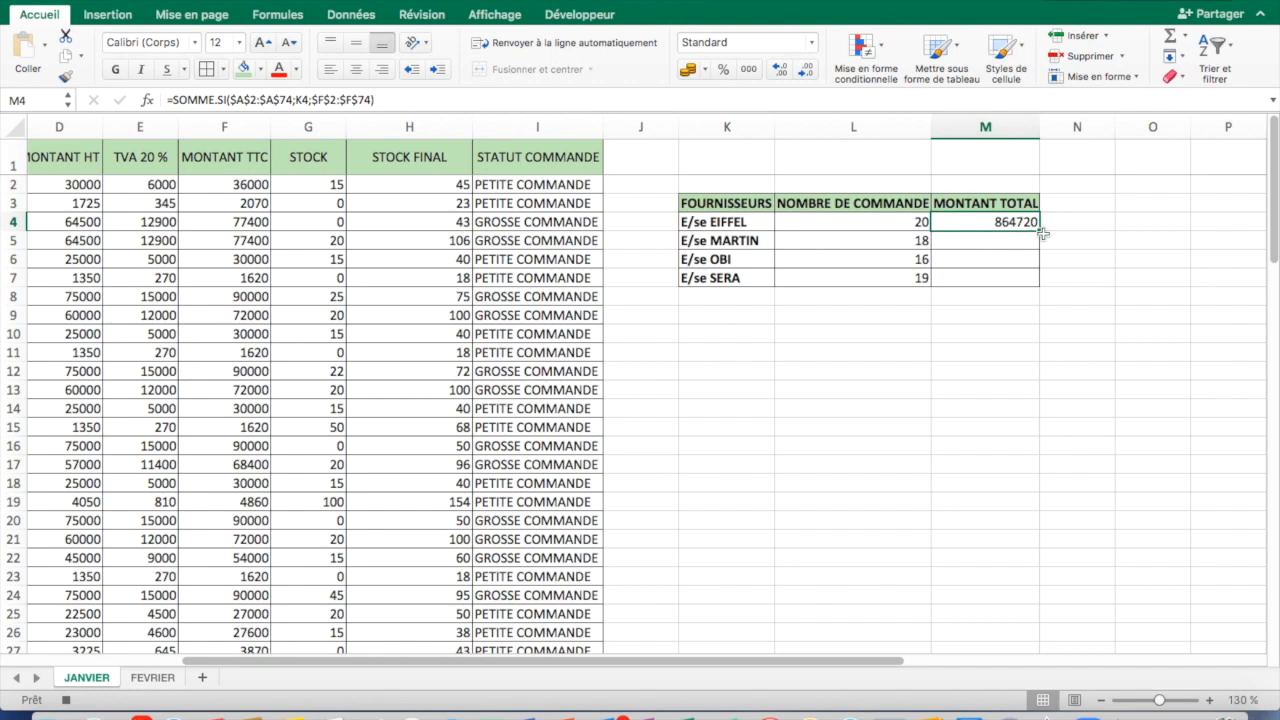
{"action": "double_click", "coordinate": [1040, 231]}
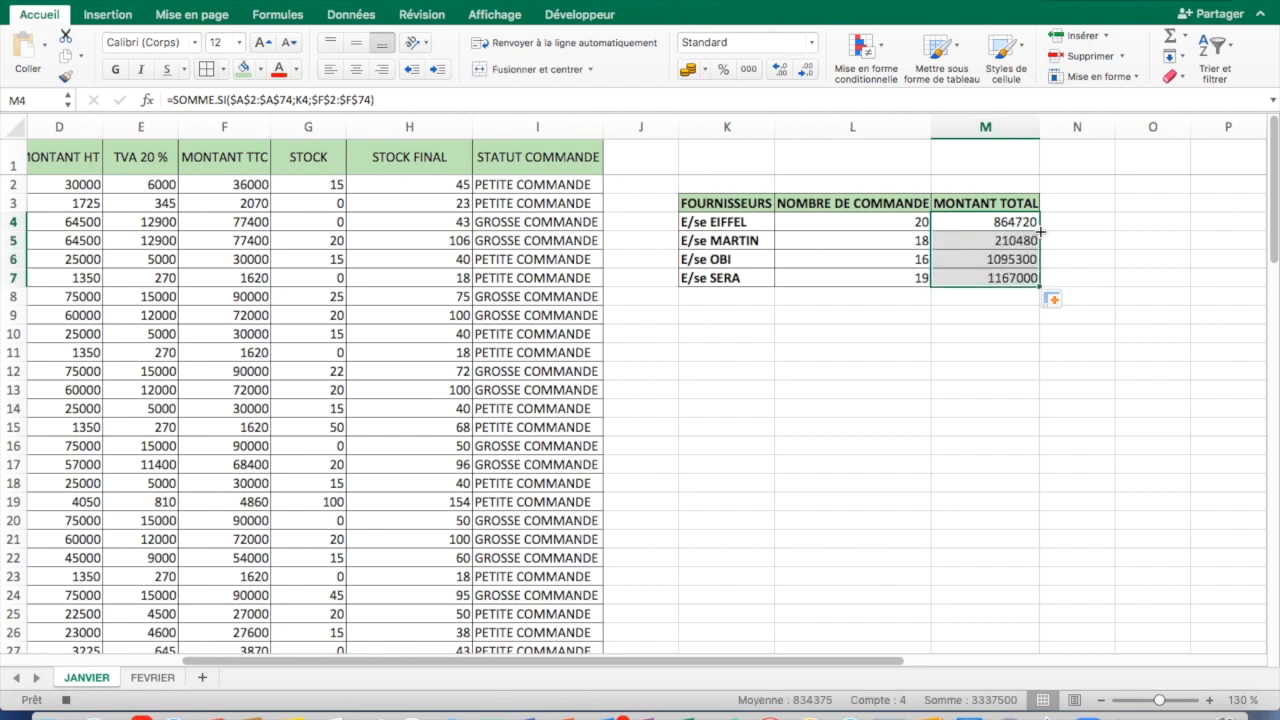
{"action": "left_click", "coordinate": [749, 69]}
{"action": "left_click", "coordinate": [805, 70]}
{"action": "left_click", "coordinate": [805, 70]}
{"action": "left_click", "coordinate": [1026, 354]}
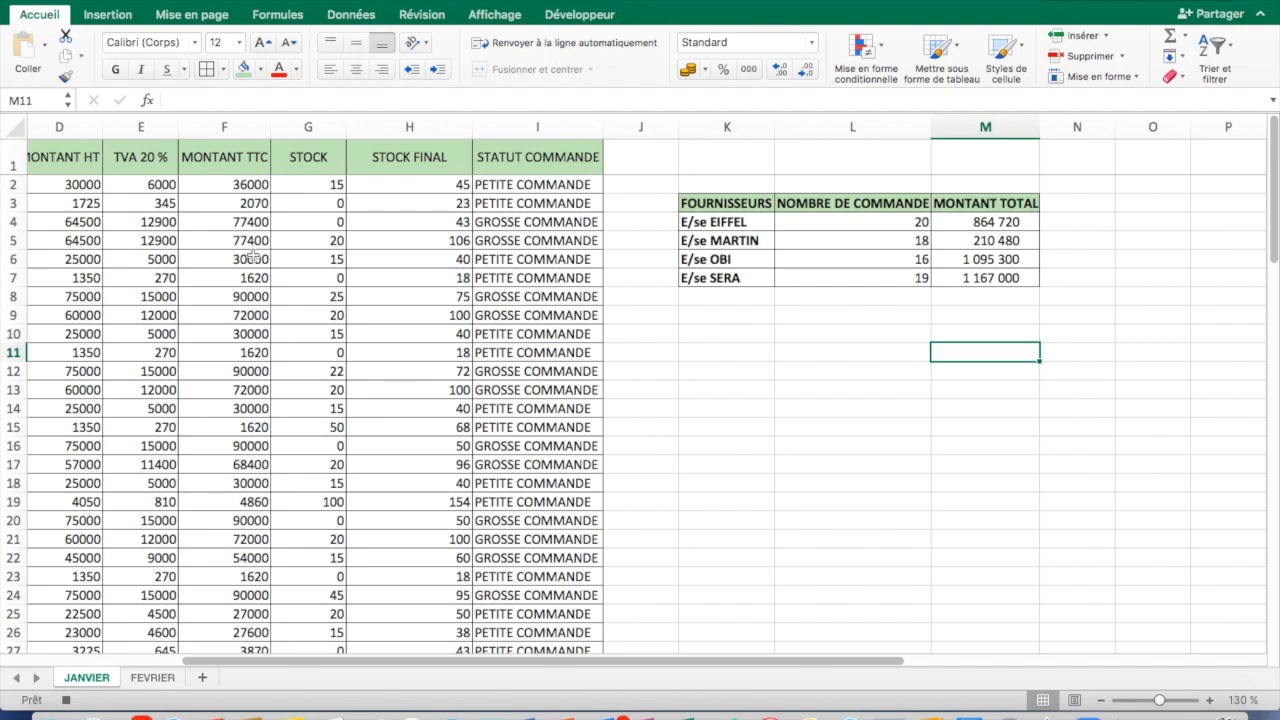
- Review the JANVIER table and compare its layout and columns with the FEVRIER sheet
{"action": "scroll", "coordinate": [252, 258], "scroll_direction": "left", "scroll_amount": 5}
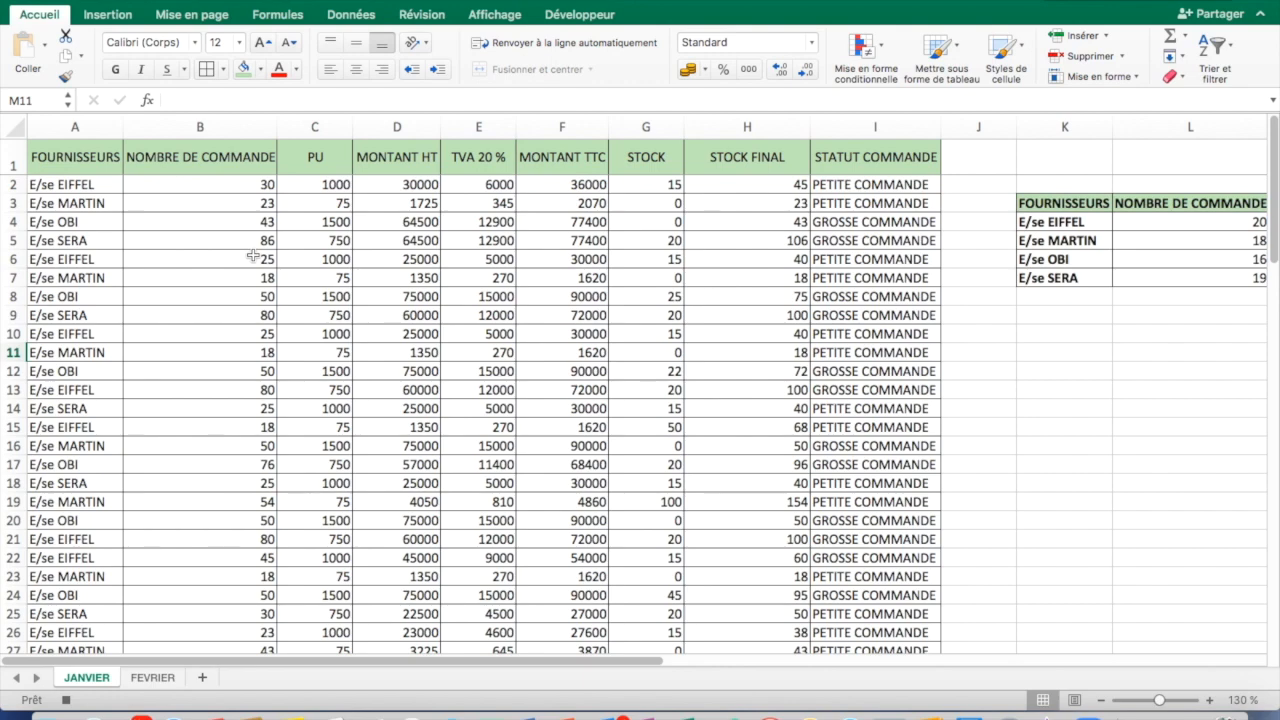
{"action": "scroll", "coordinate": [252, 258], "scroll_direction": "right", "scroll_amount": 3}
{"action": "scroll", "coordinate": [519, 263], "scroll_direction": "left", "scroll_amount": 3}
{"action": "left_click", "coordinate": [158, 680]}
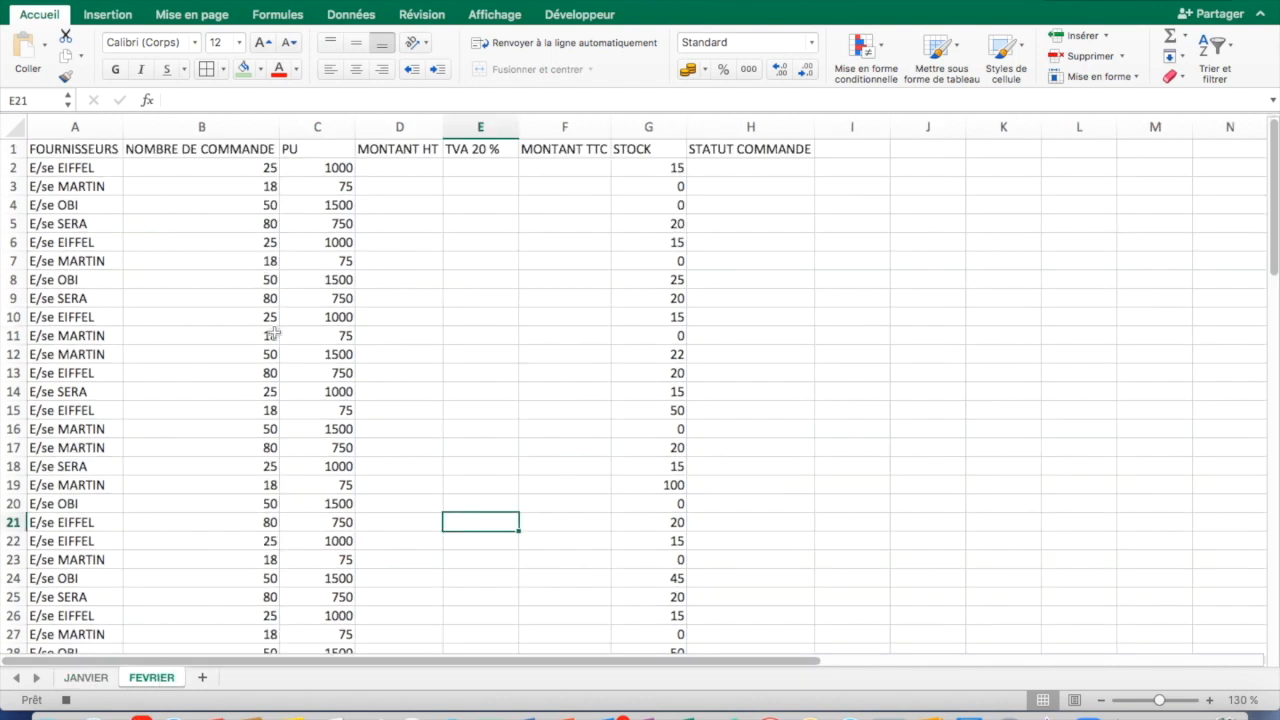
{"action": "left_click", "coordinate": [86, 678]}
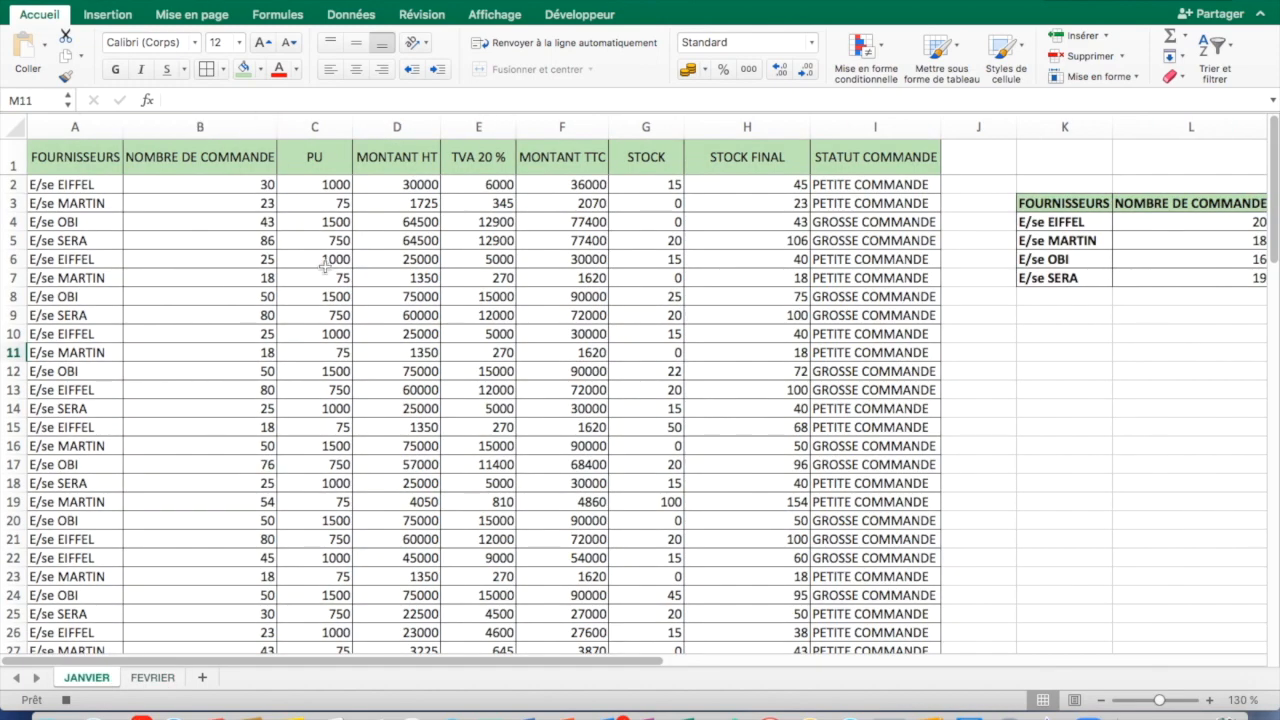
{"action": "left_click", "coordinate": [150, 677]}
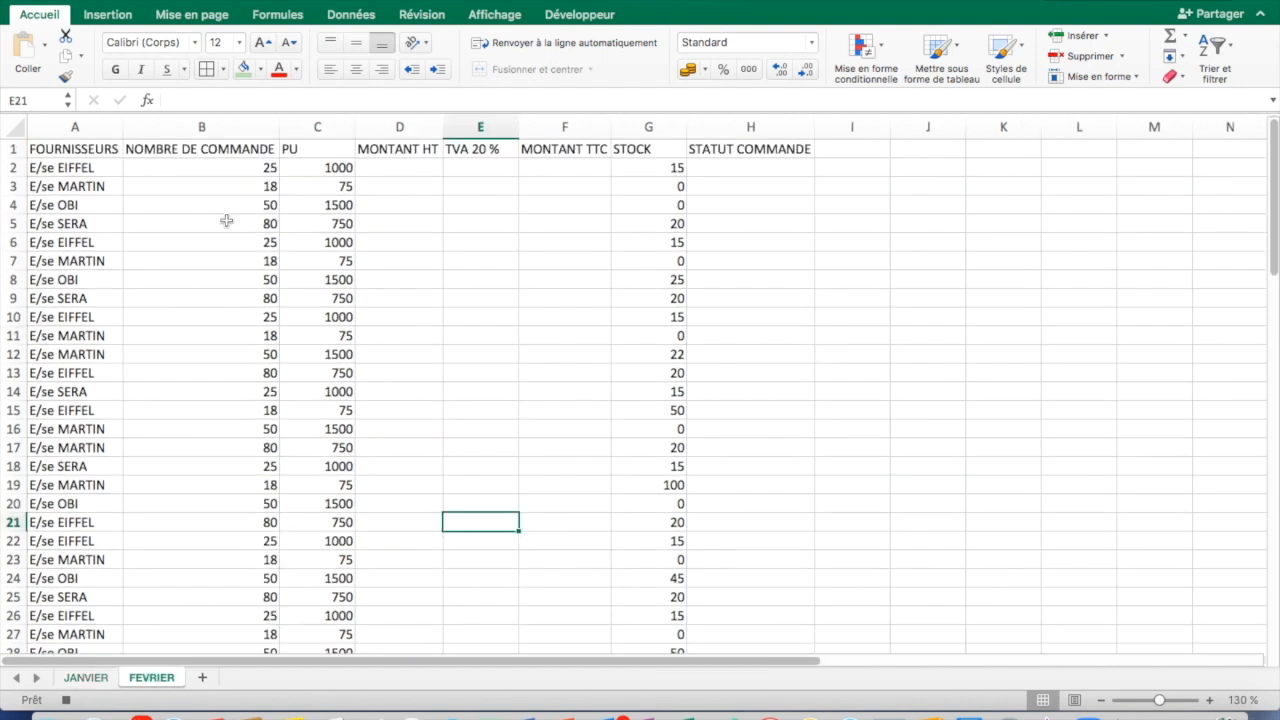
{"action": "left_click", "coordinate": [97, 680]}
{"action": "left_click", "coordinate": [258, 186]}
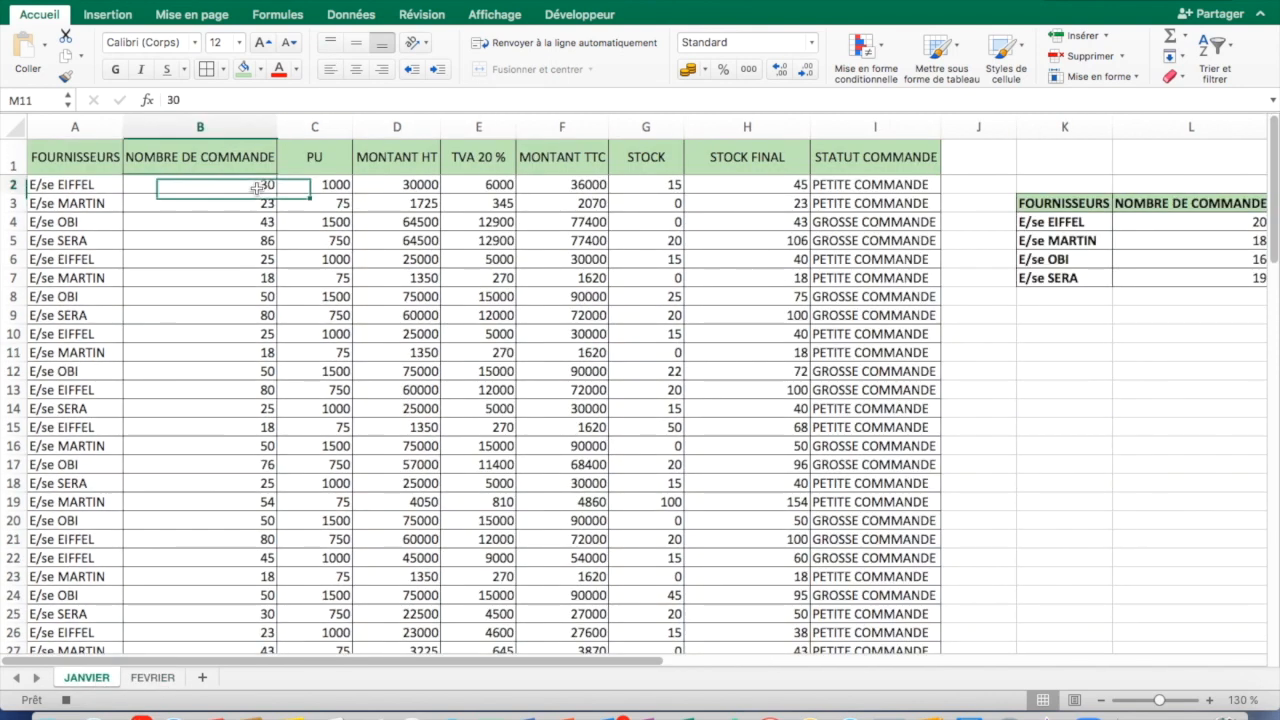
{"action": "left_click", "coordinate": [170, 679]}
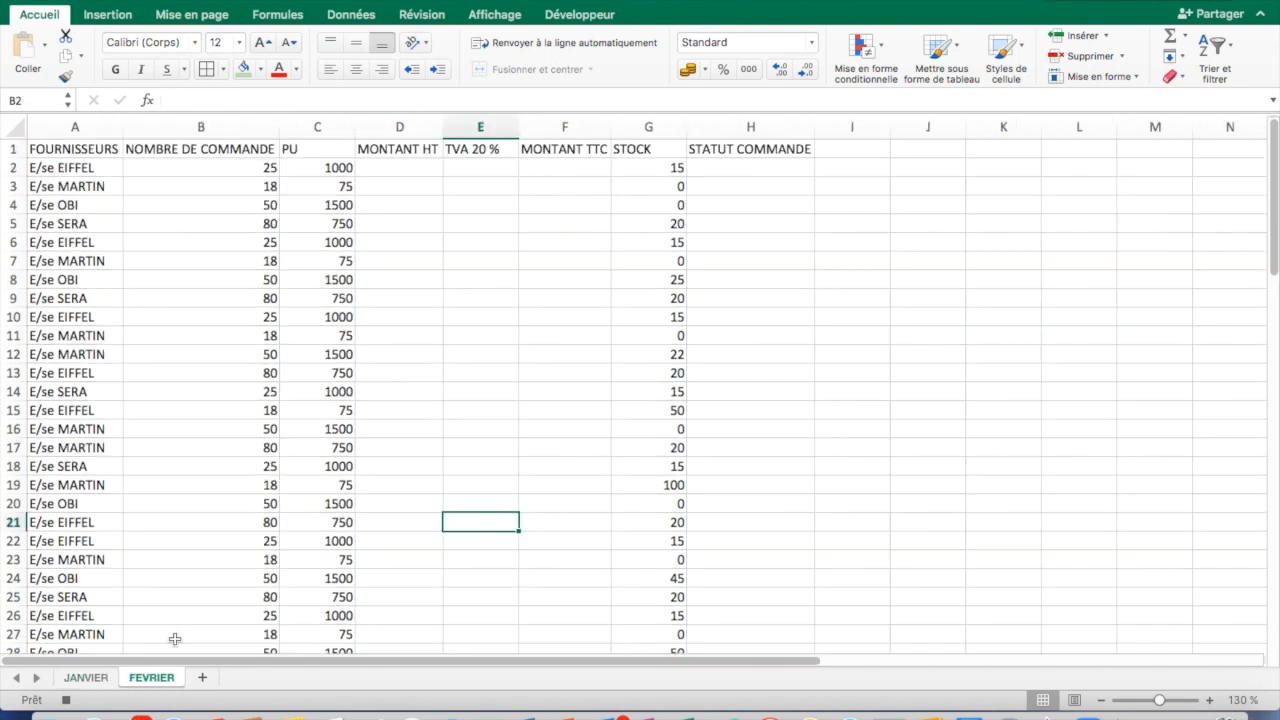
- Select cell B2 on the FEVRIER sheet, then return to JANVIER and stop recording the macro
{"action": "left_click", "coordinate": [245, 172]}
{"action": "left_click", "coordinate": [106, 681]}
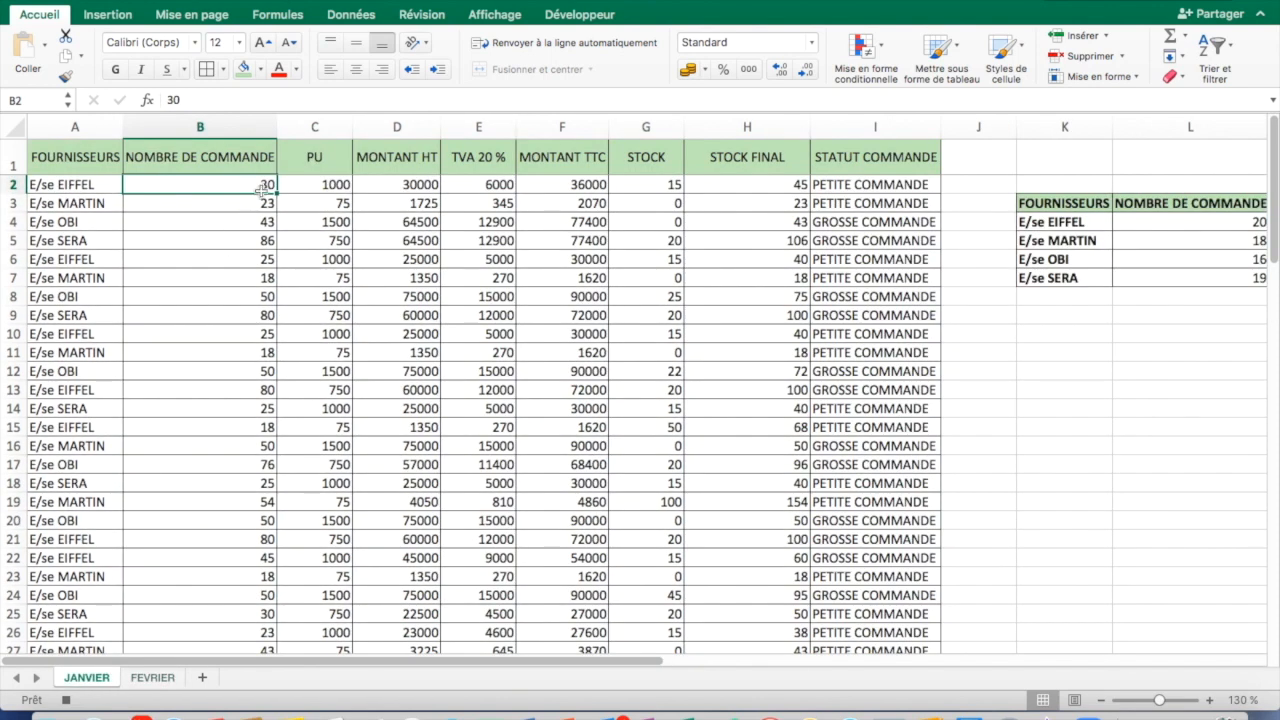
{"action": "left_click", "coordinate": [150, 678]}
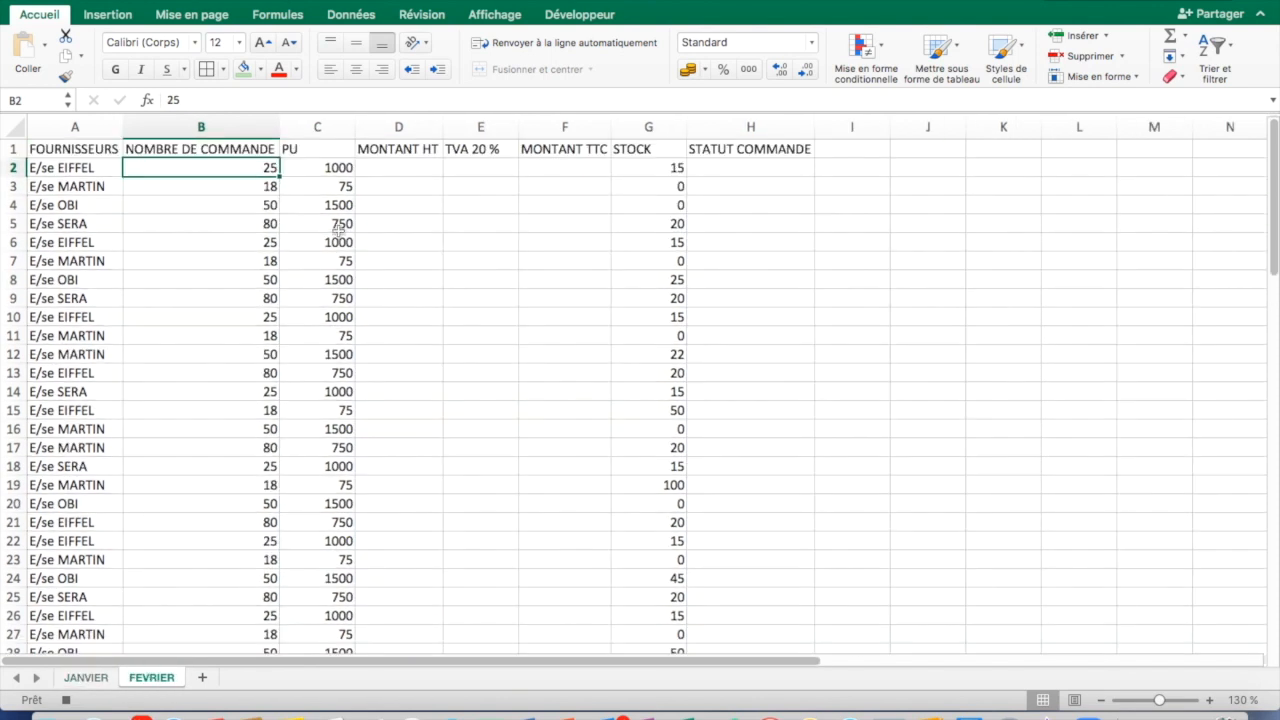
{"action": "left_click", "coordinate": [87, 680]}
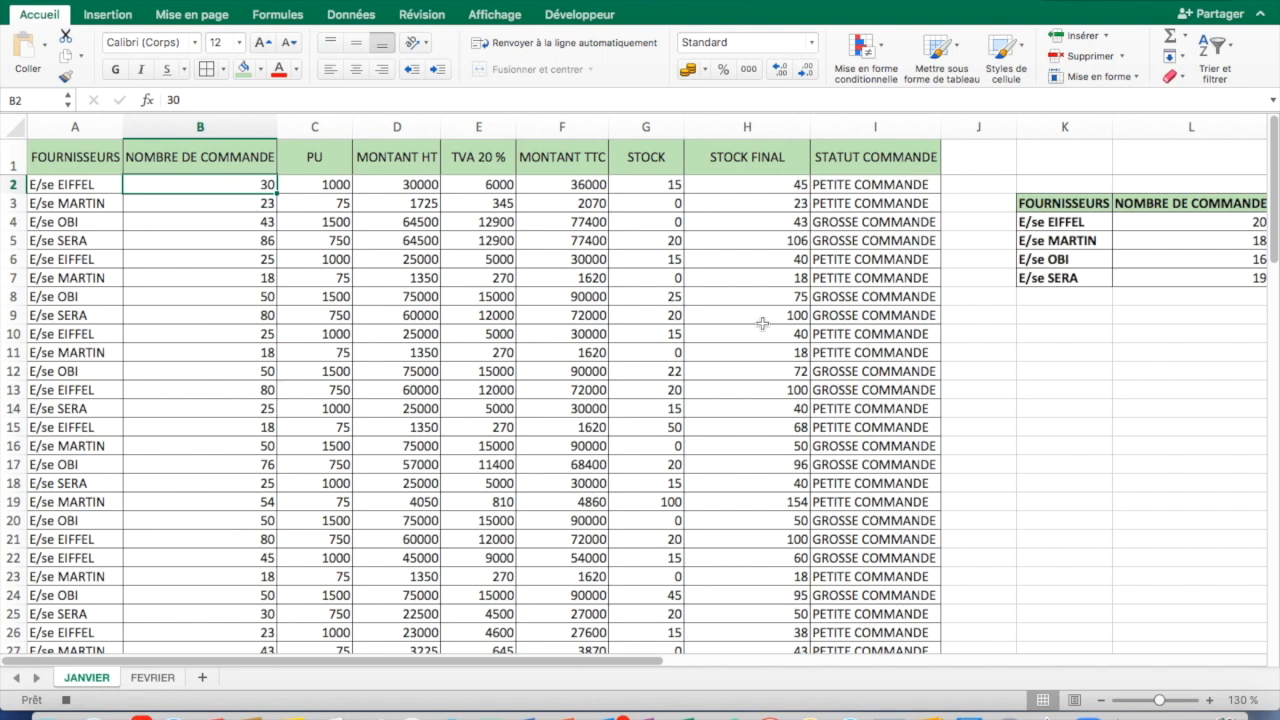
{"action": "scroll", "coordinate": [762, 323], "scroll_direction": "right", "scroll_amount": 10}
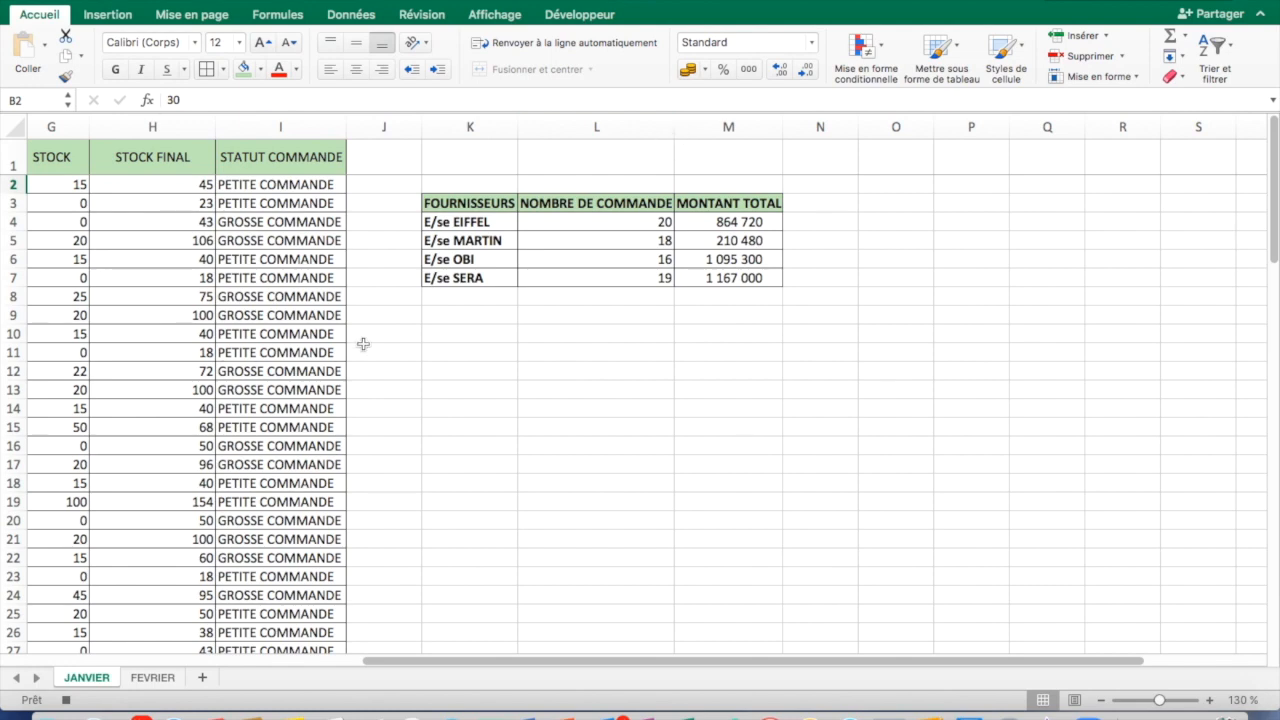
{"action": "scroll", "coordinate": [364, 344], "scroll_direction": "left", "scroll_amount": 10}
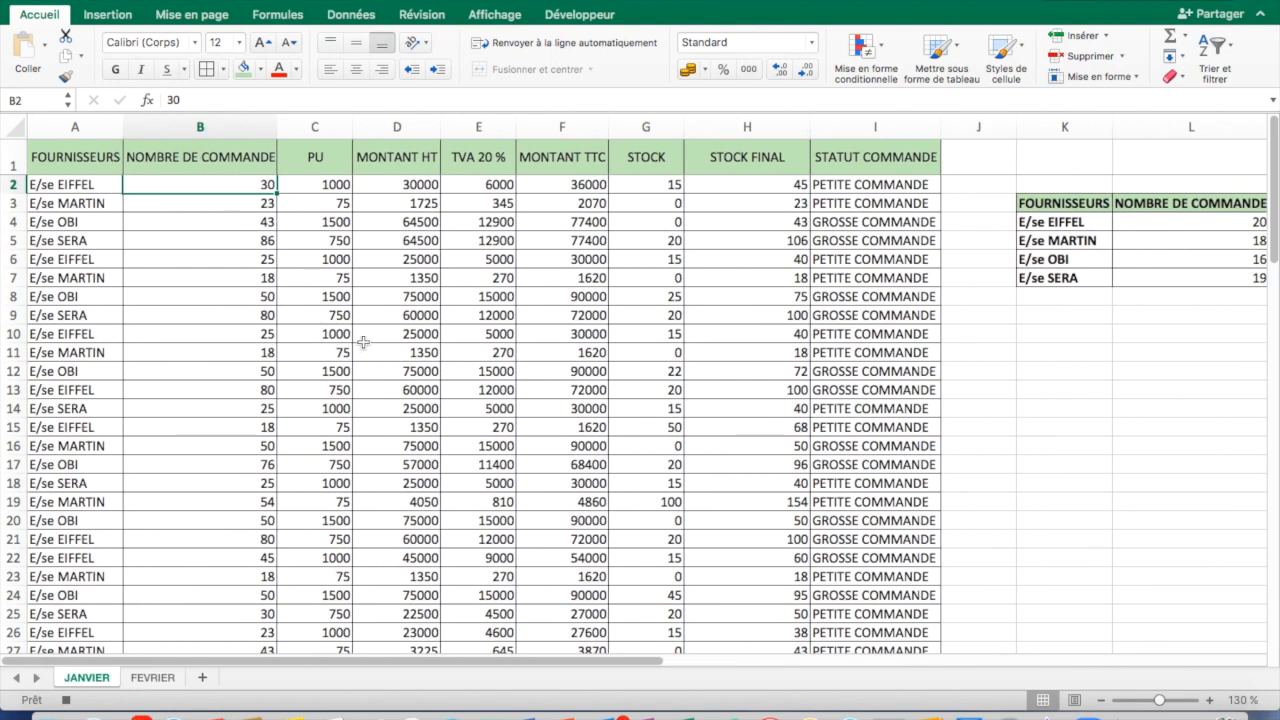
{"action": "left_click", "coordinate": [580, 14]}
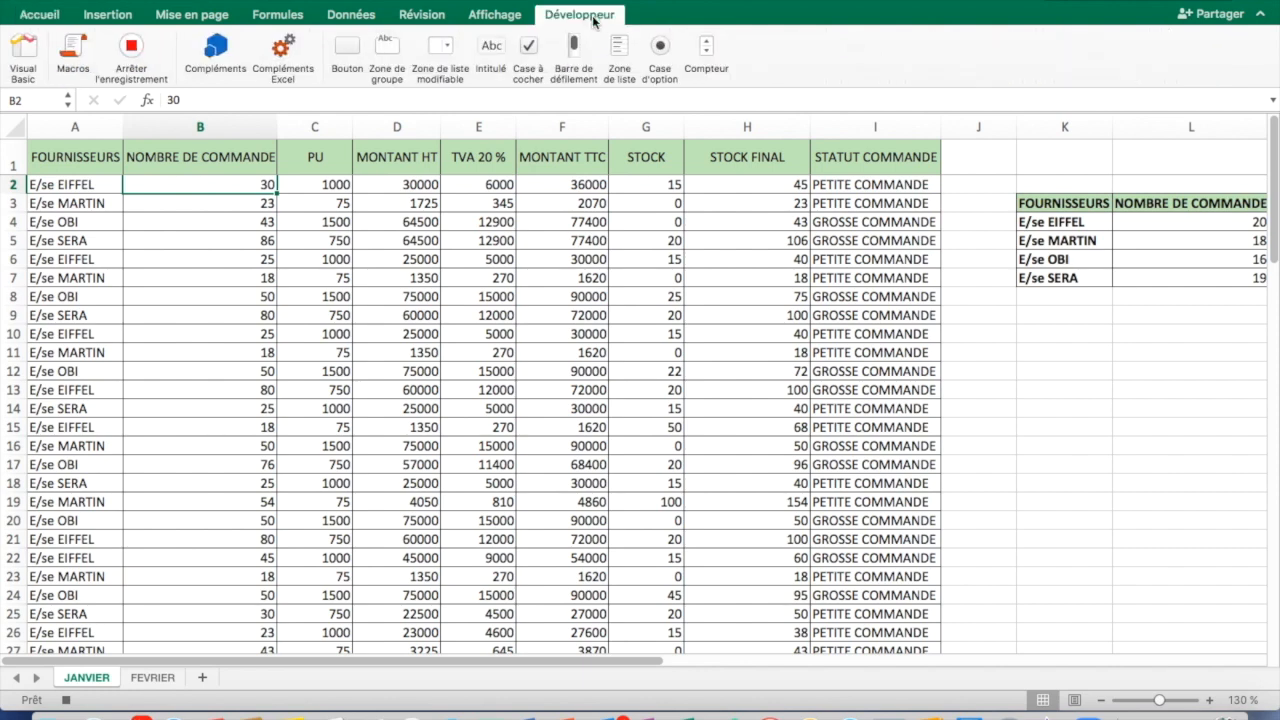
{"action": "left_click", "coordinate": [131, 46]}
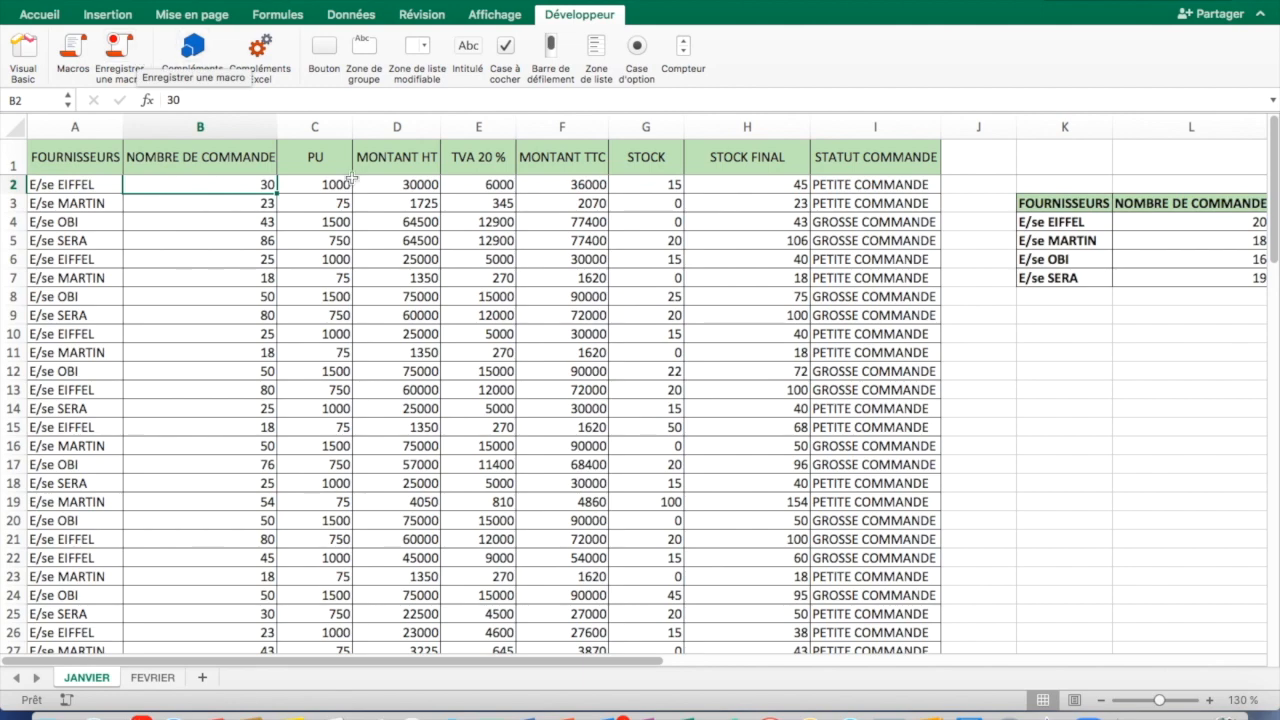
- Check the workbook's macro list for the recorded GESTIONACHAT macro and close the list without running it
{"action": "scroll", "coordinate": [553, 403], "scroll_direction": "right", "scroll_amount": 10}
{"action": "scroll", "coordinate": [553, 403], "scroll_direction": "left", "scroll_amount": 10}
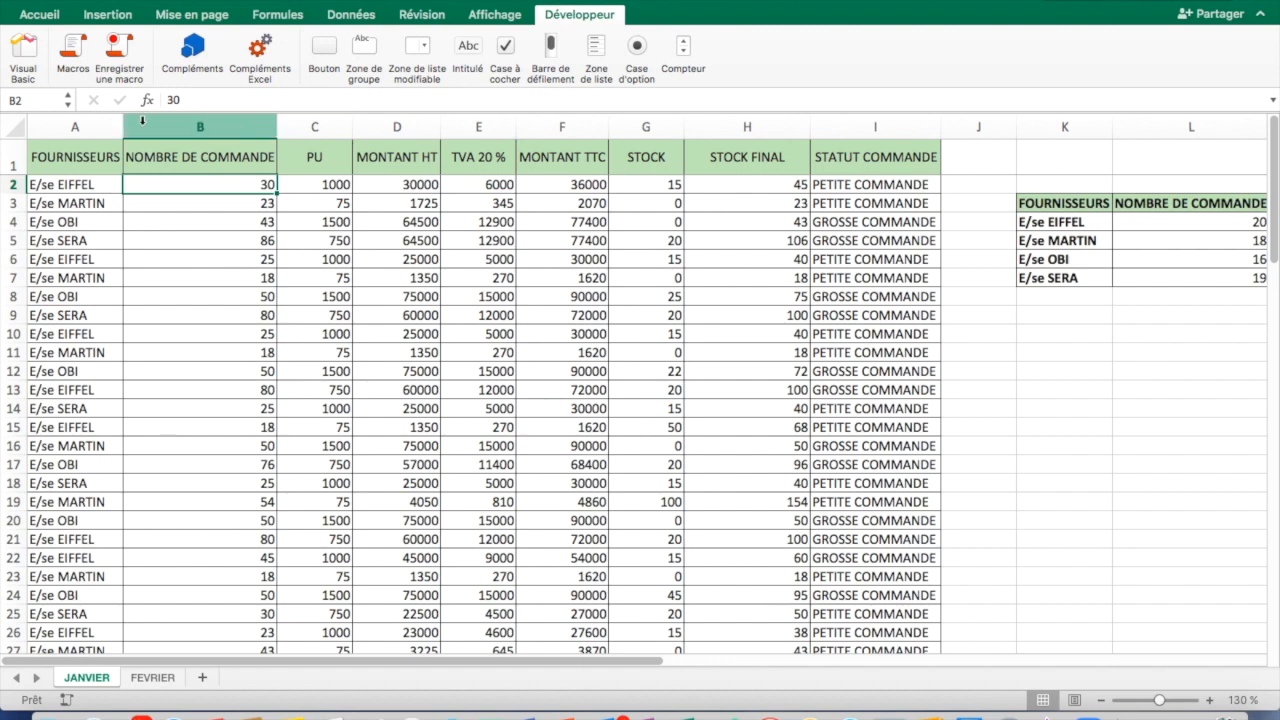
{"action": "left_click", "coordinate": [73, 50]}
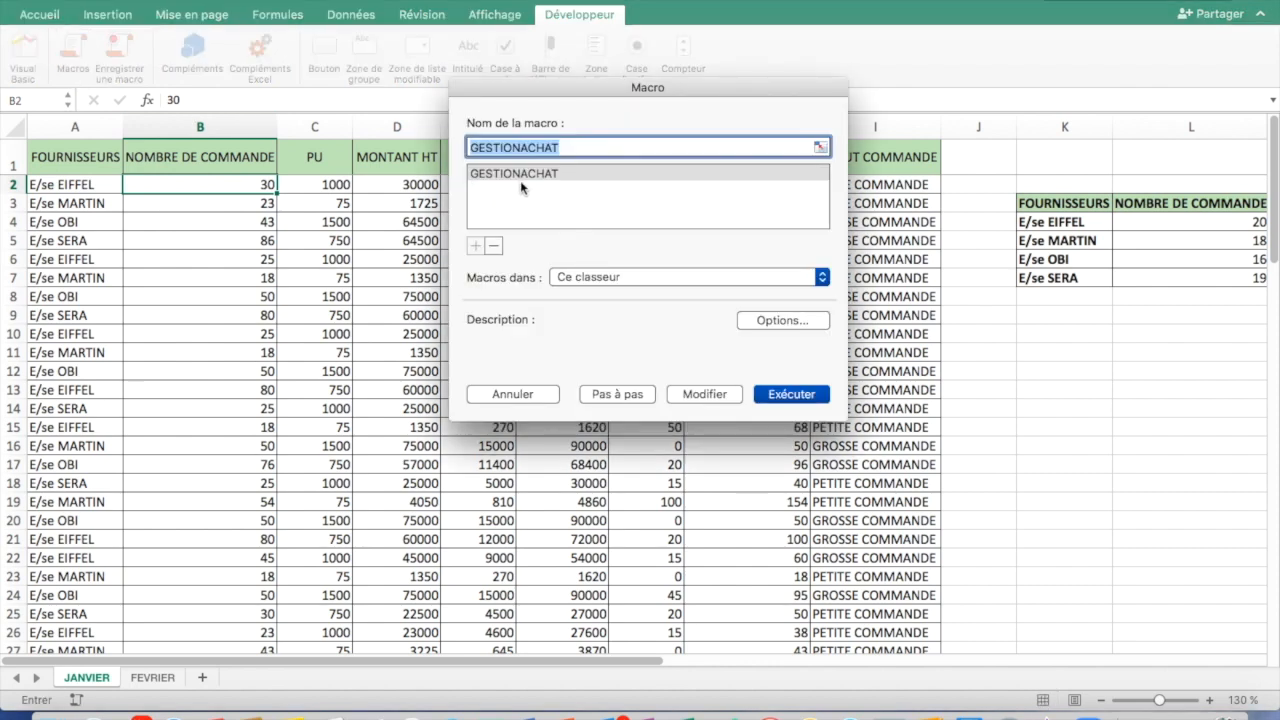
{"action": "left_click", "coordinate": [538, 396]}
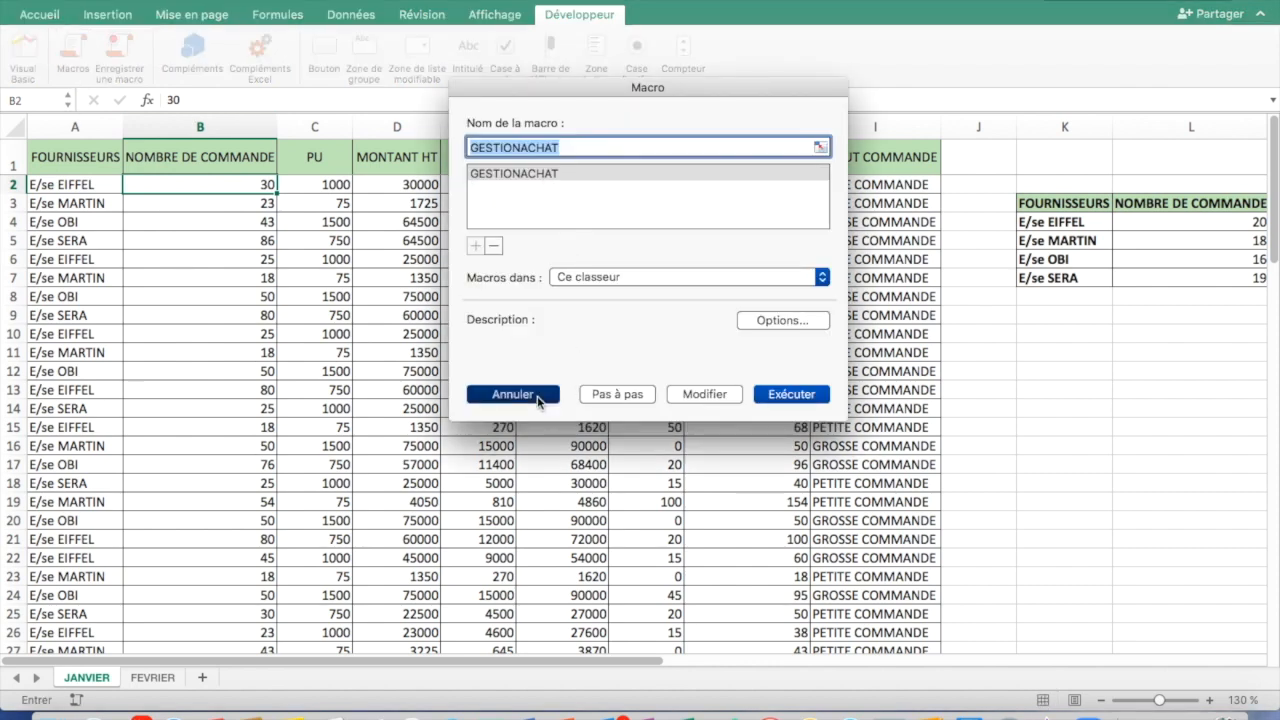
- Select cell A1 on the FEVRIER sheet and run the GESTIONACHAT macro from this workbook
{"action": "left_click", "coordinate": [153, 678]}
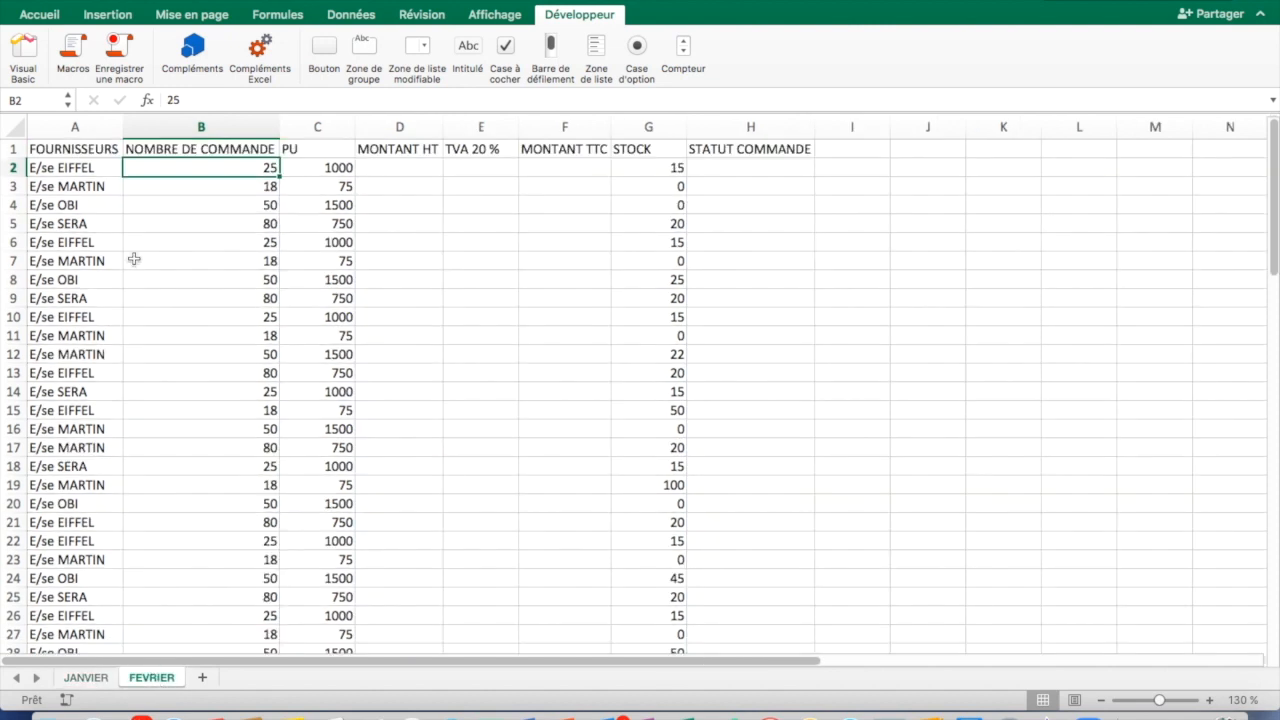
{"action": "left_click", "coordinate": [56, 150]}
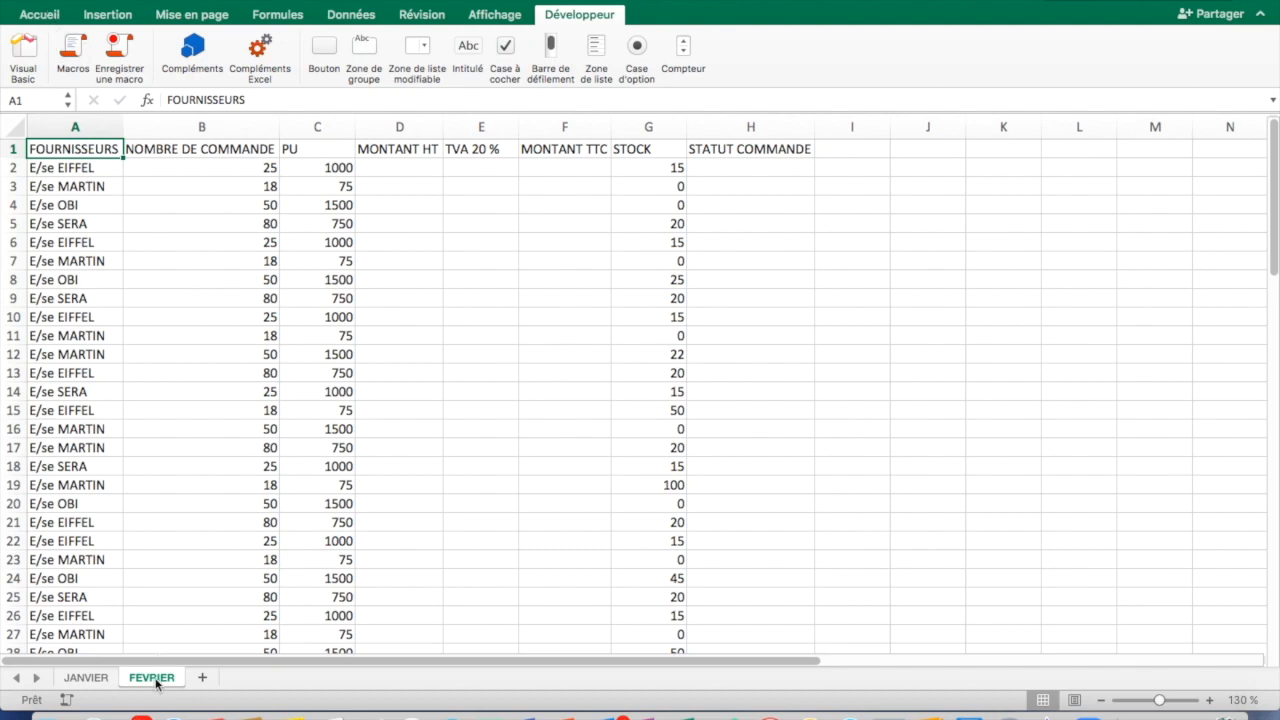
{"action": "left_click", "coordinate": [94, 684]}
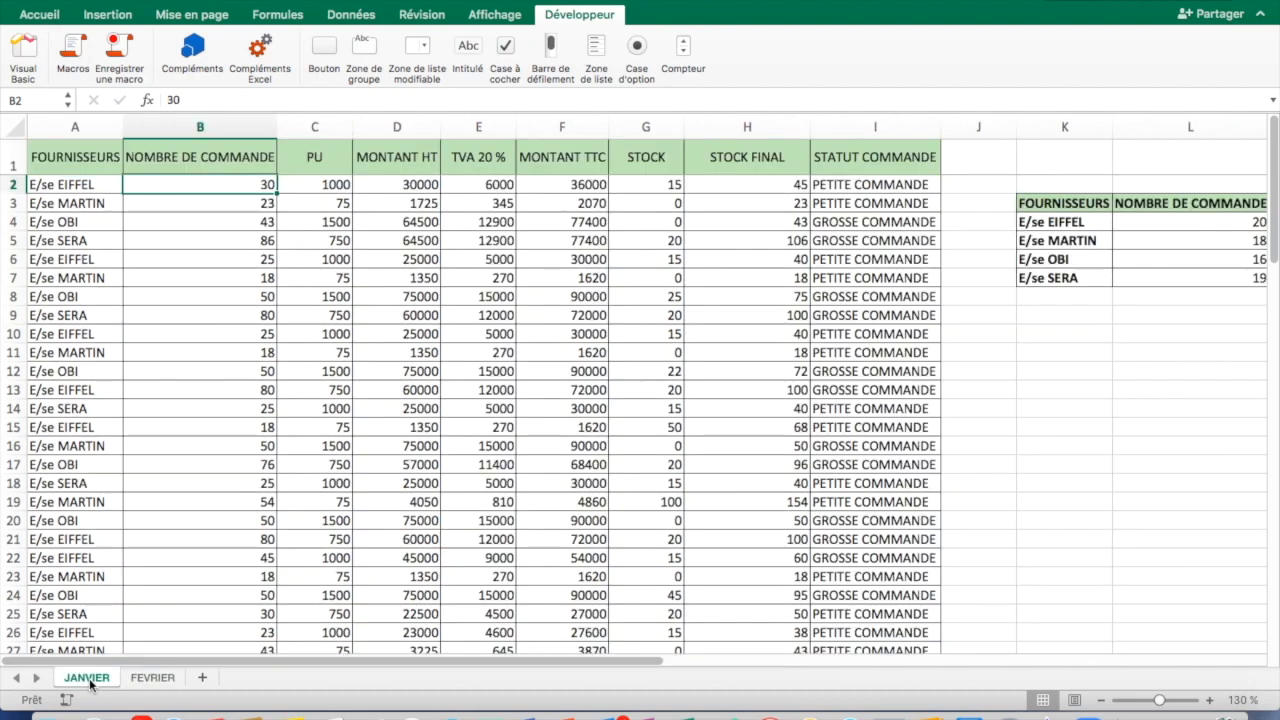
{"action": "left_click", "coordinate": [144, 683]}
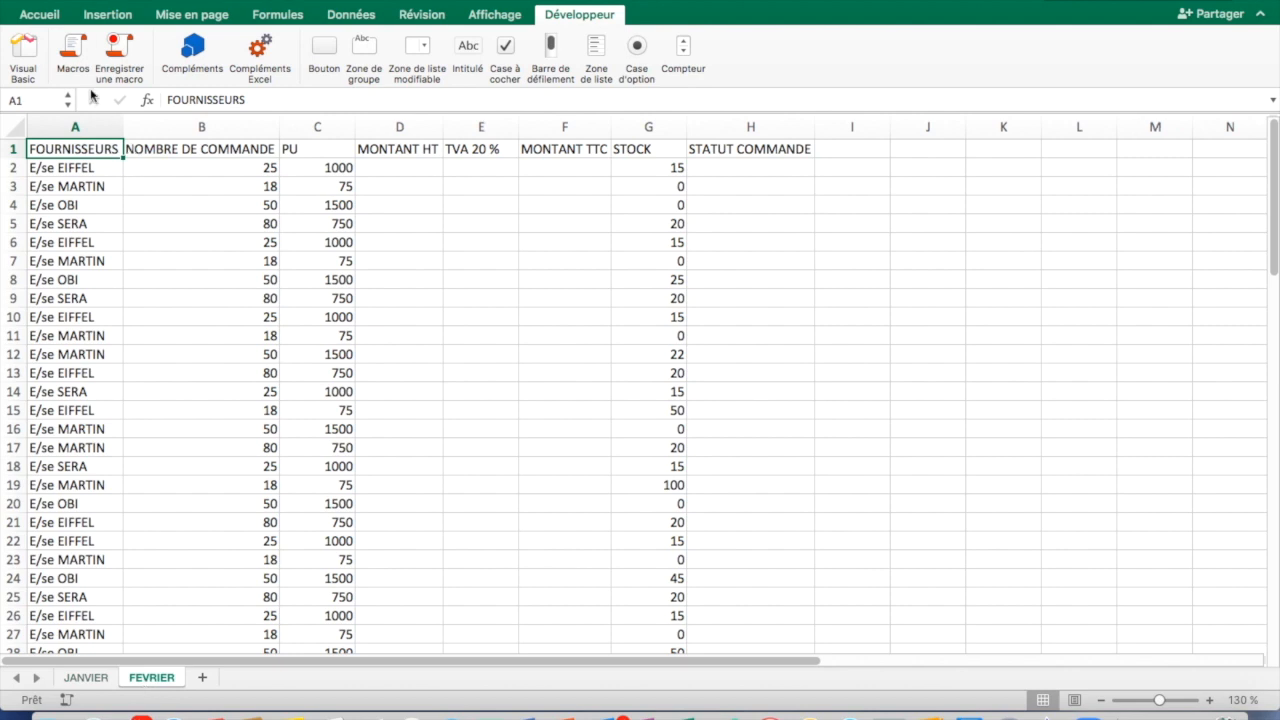
{"action": "left_click", "coordinate": [74, 50]}
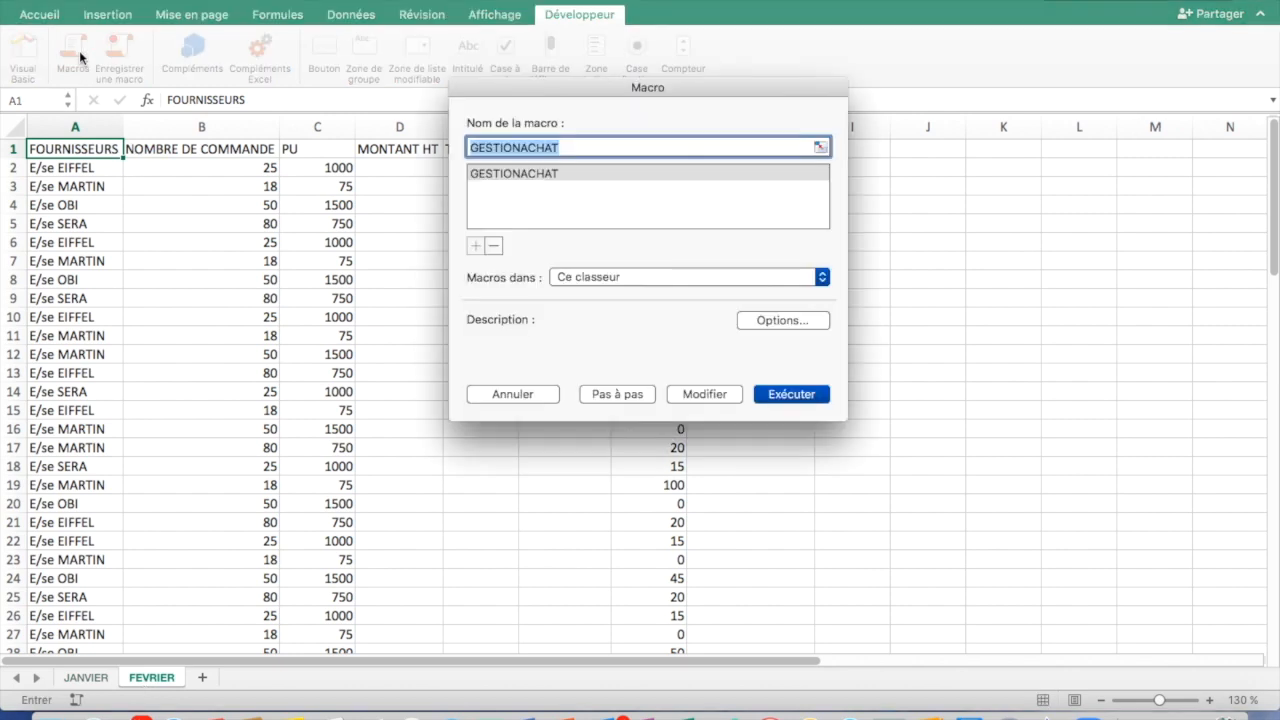
{"action": "left_click", "coordinate": [516, 175]}
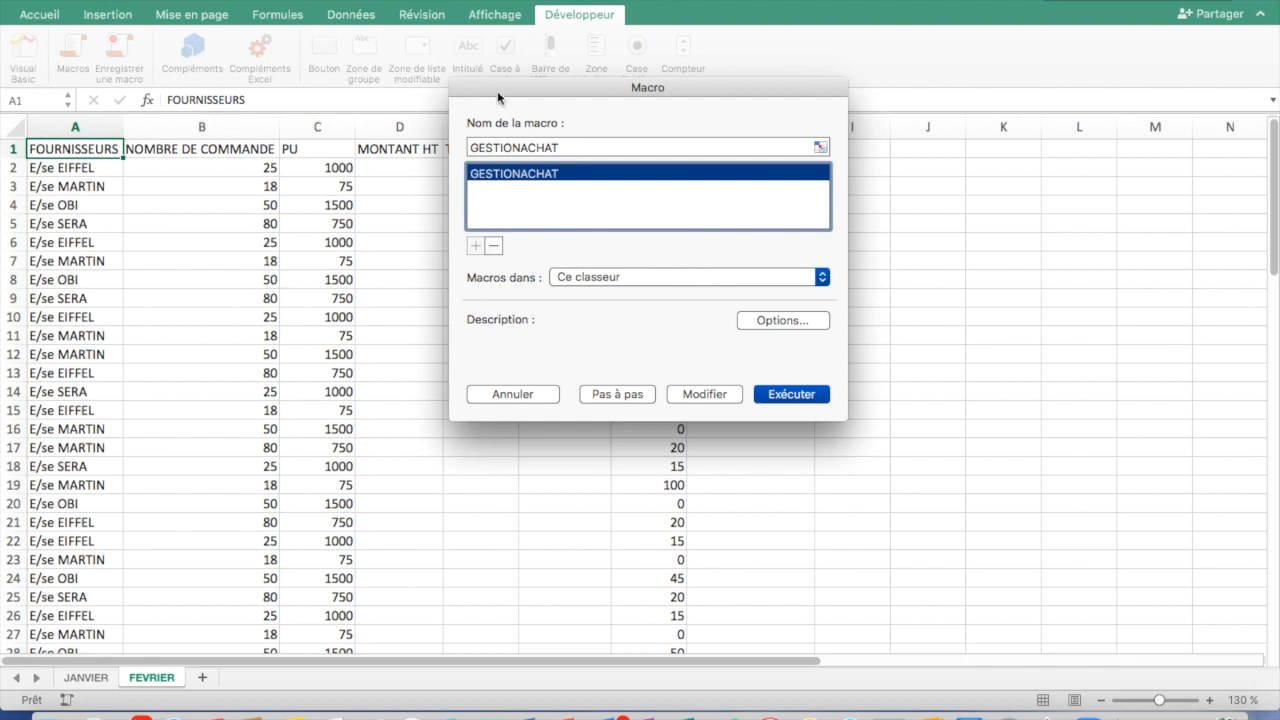
{"action": "left_click_drag", "start_coordinate": [501, 86], "coordinate": [888, 154]}
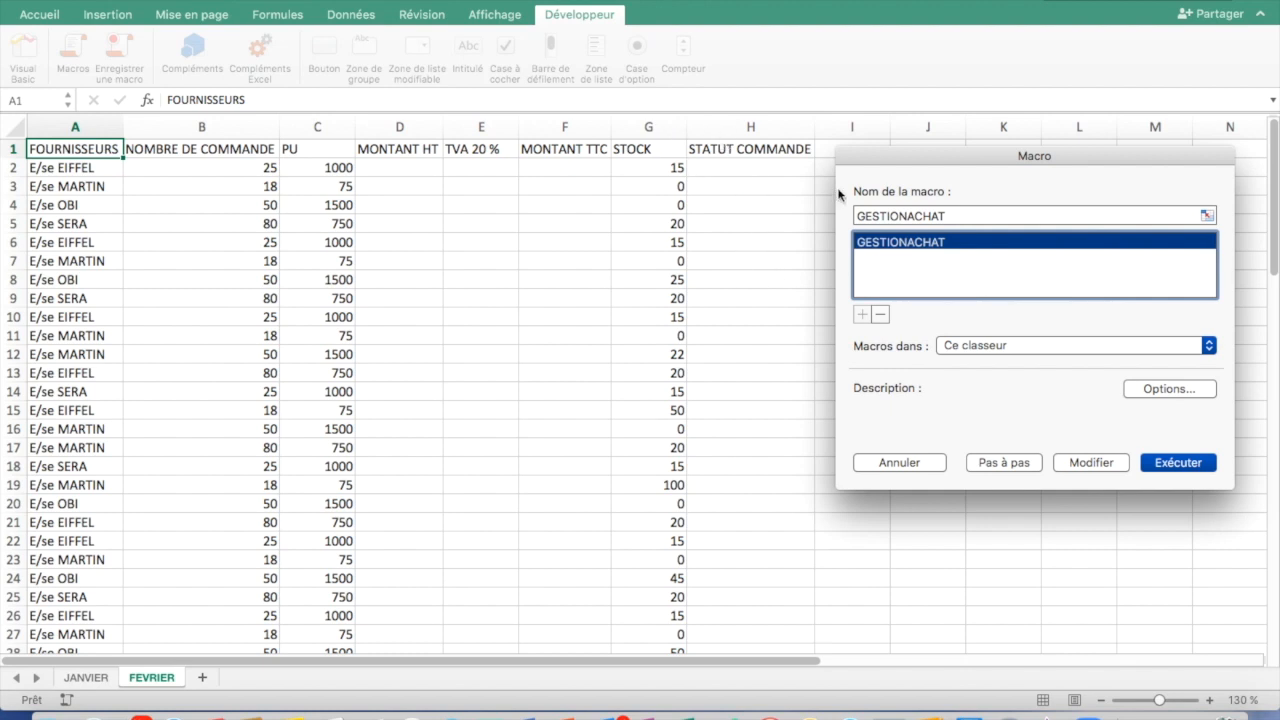
{"action": "left_click_drag", "start_coordinate": [862, 162], "coordinate": [281, 246]}
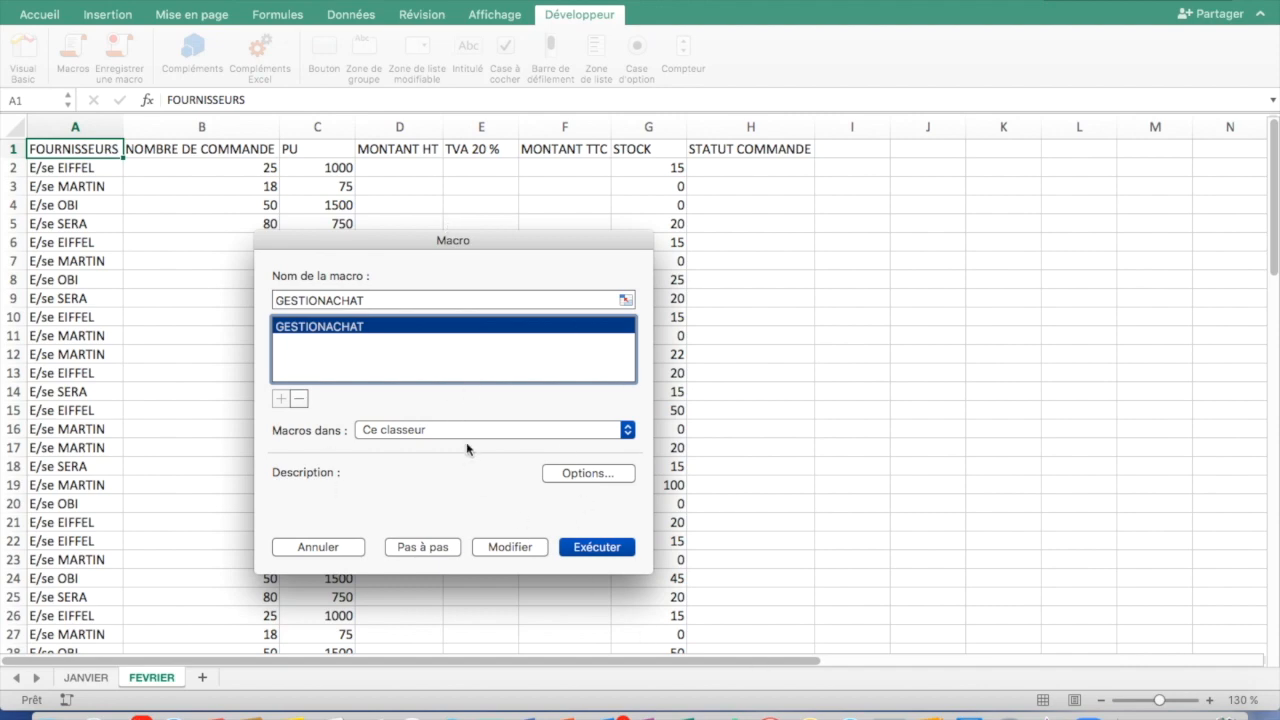
{"action": "left_click", "coordinate": [592, 552]}
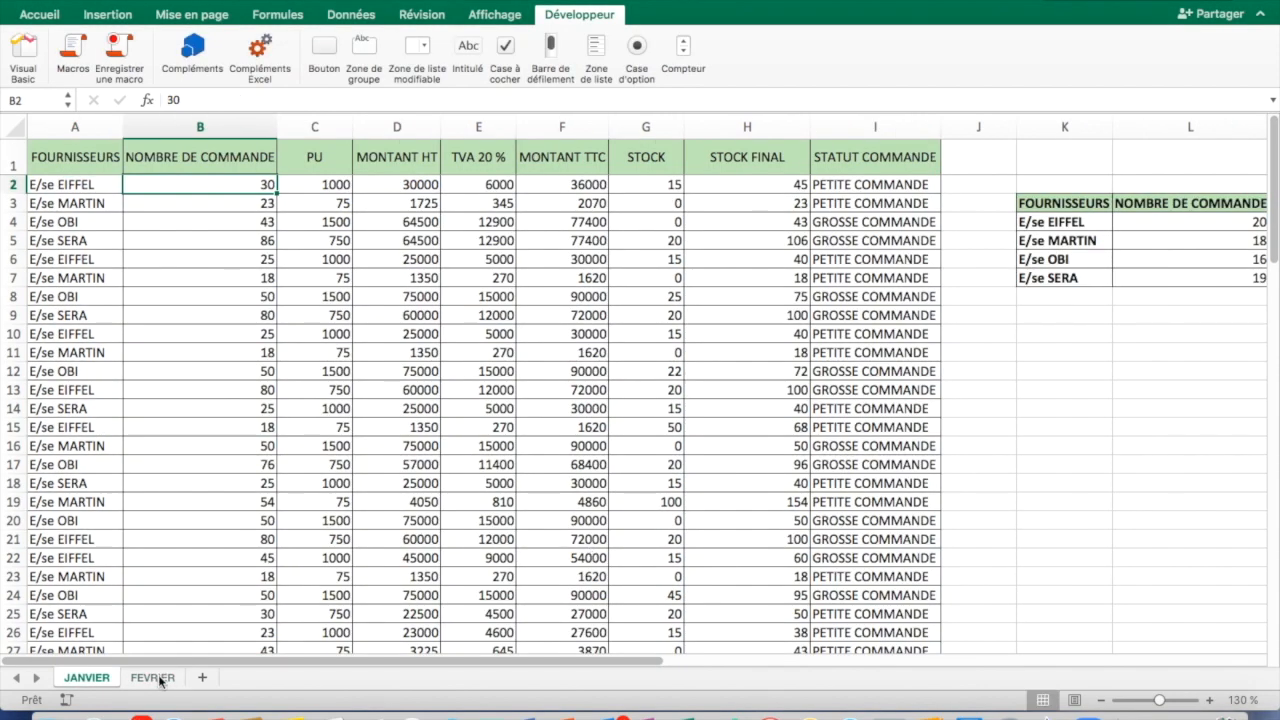
- Examine the FEVRIER sheet's main table and per-supplier summary produced by the macro
{"action": "left_click", "coordinate": [152, 678]}
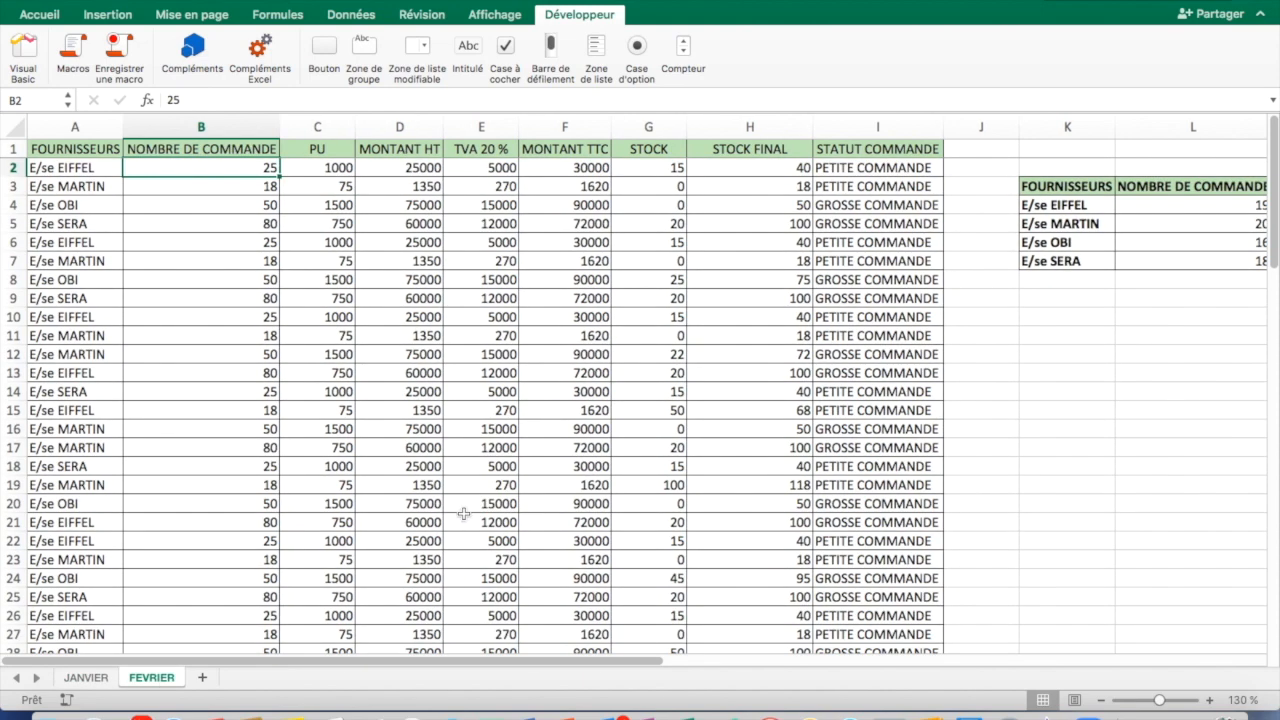
{"action": "scroll", "coordinate": [622, 318], "scroll_direction": "right", "scroll_amount": 2}
{"action": "scroll", "coordinate": [622, 318], "scroll_direction": "right", "scroll_amount": 3}
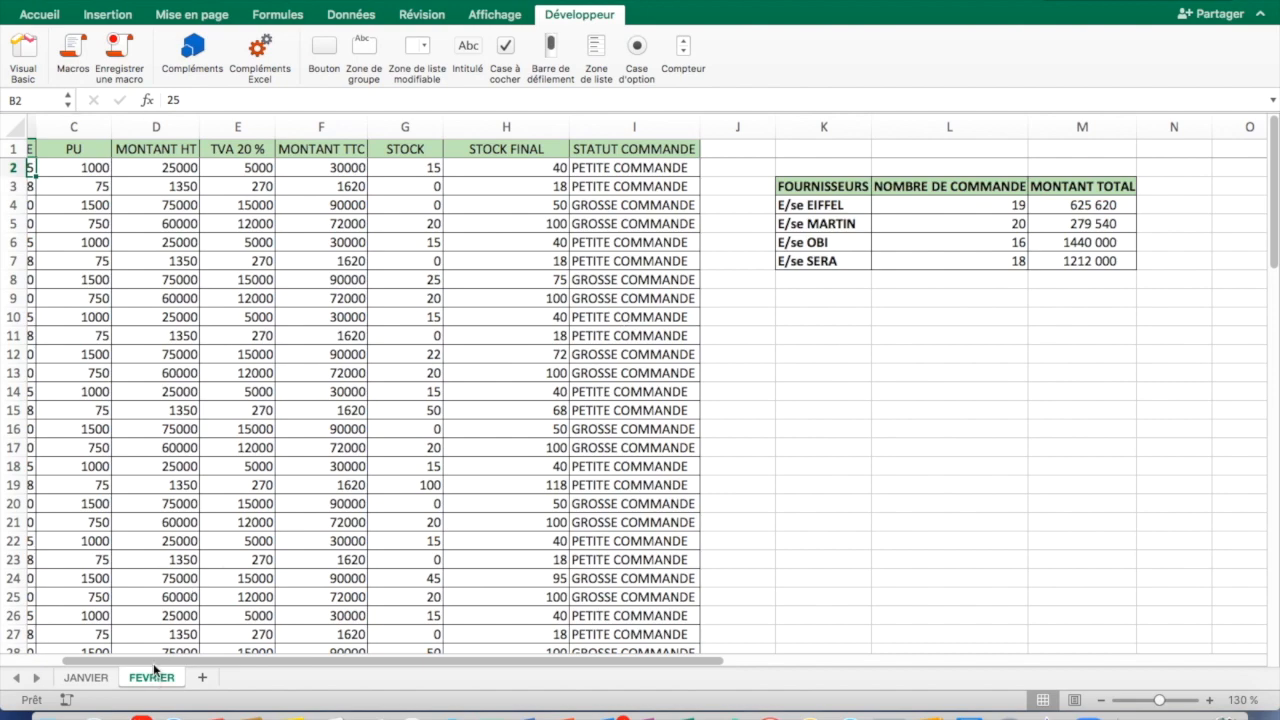
{"action": "scroll", "coordinate": [300, 428], "scroll_direction": "right", "scroll_amount": 3}
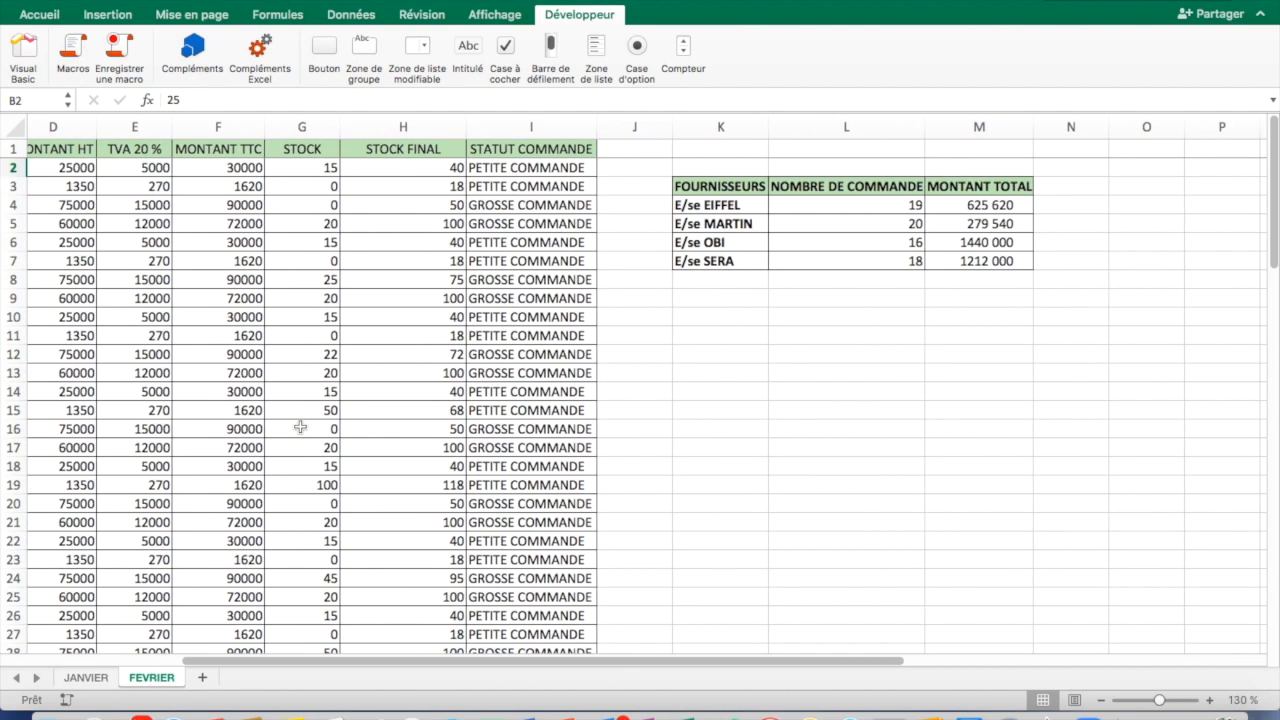
{"action": "scroll", "coordinate": [300, 428], "scroll_direction": "left", "scroll_amount": 5}
{"action": "scroll", "coordinate": [300, 428], "scroll_direction": "right", "scroll_amount": 5}
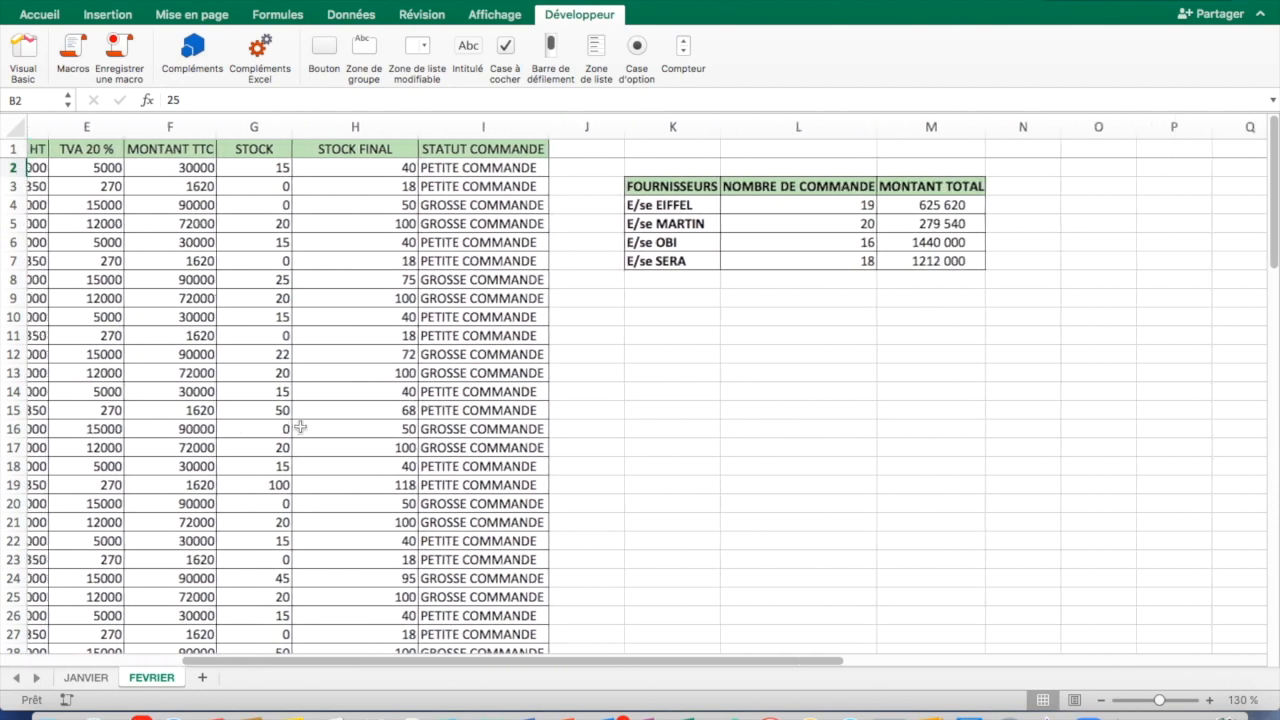
{"action": "scroll", "coordinate": [300, 428], "scroll_direction": "right", "scroll_amount": 2}
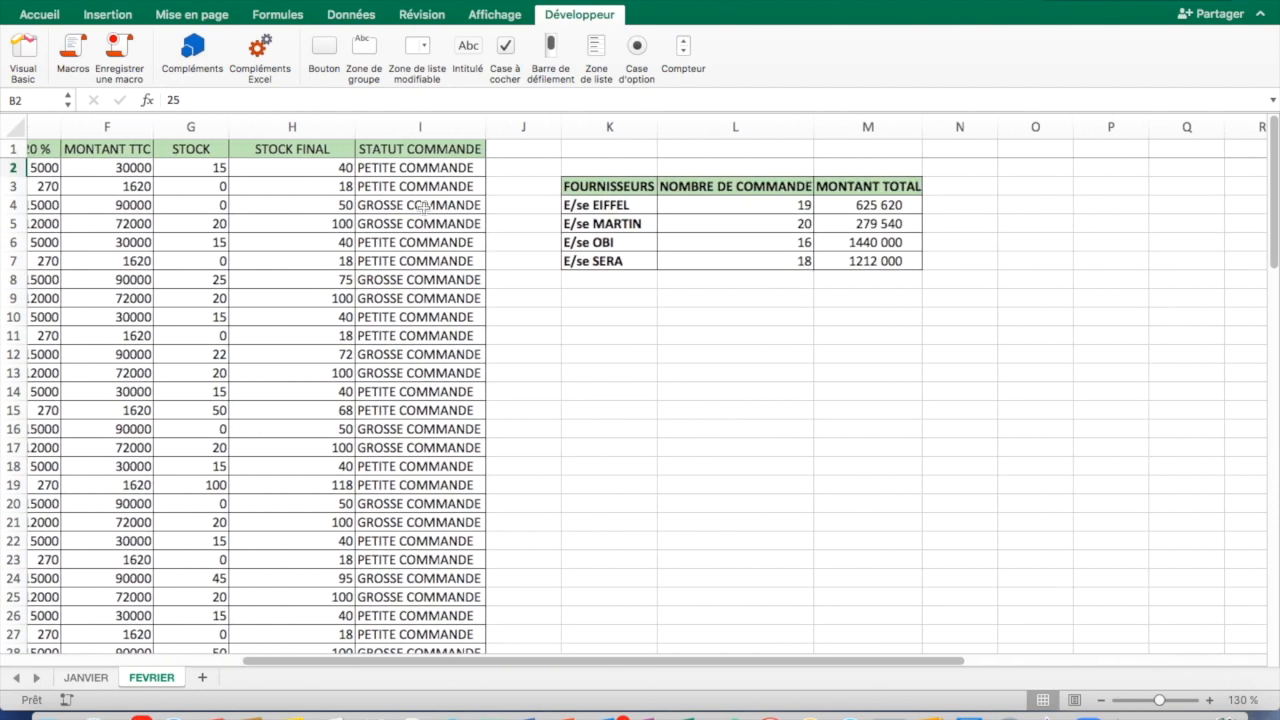
{"action": "left_click_drag", "start_coordinate": [590, 190], "coordinate": [862, 263]}
{"action": "left_click", "coordinate": [290, 541]}
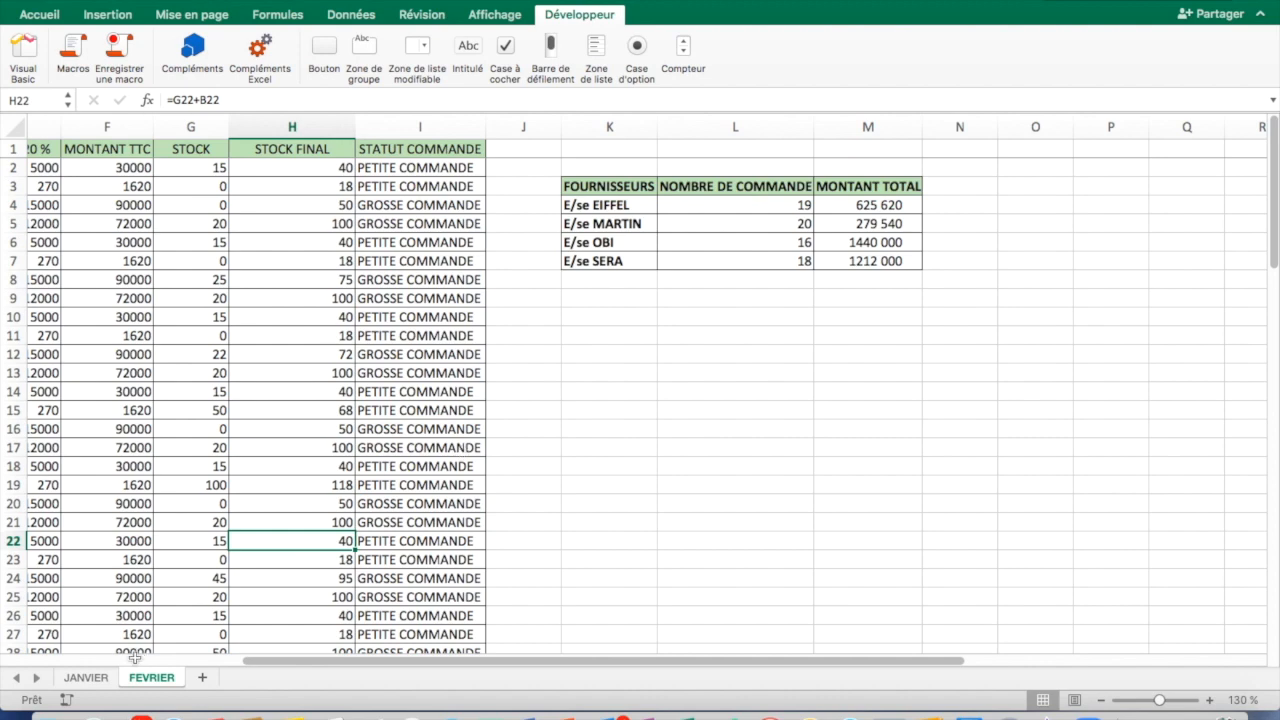
- Compare the supplier summary's order counts, total amounts and formulas between the JANVIER and FEVRIER sheets
{"action": "left_click", "coordinate": [86, 678]}
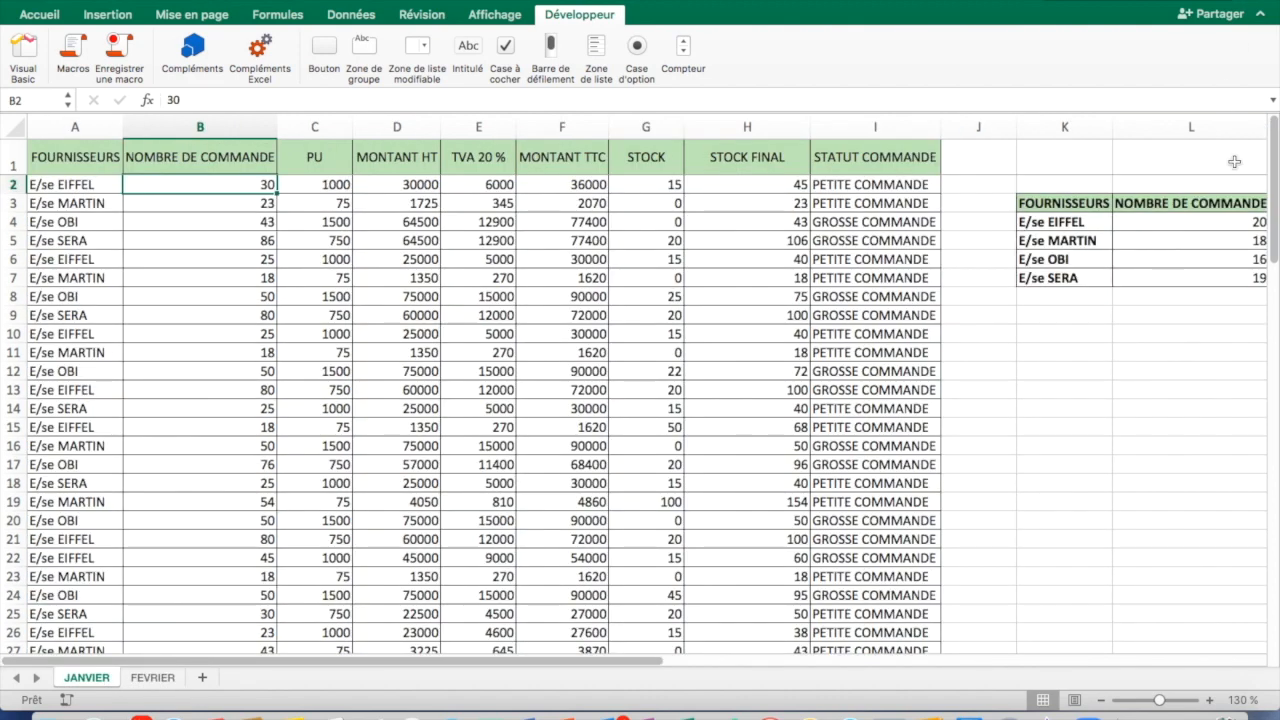
{"action": "scroll", "coordinate": [1100, 197], "scroll_direction": "right", "scroll_amount": 5}
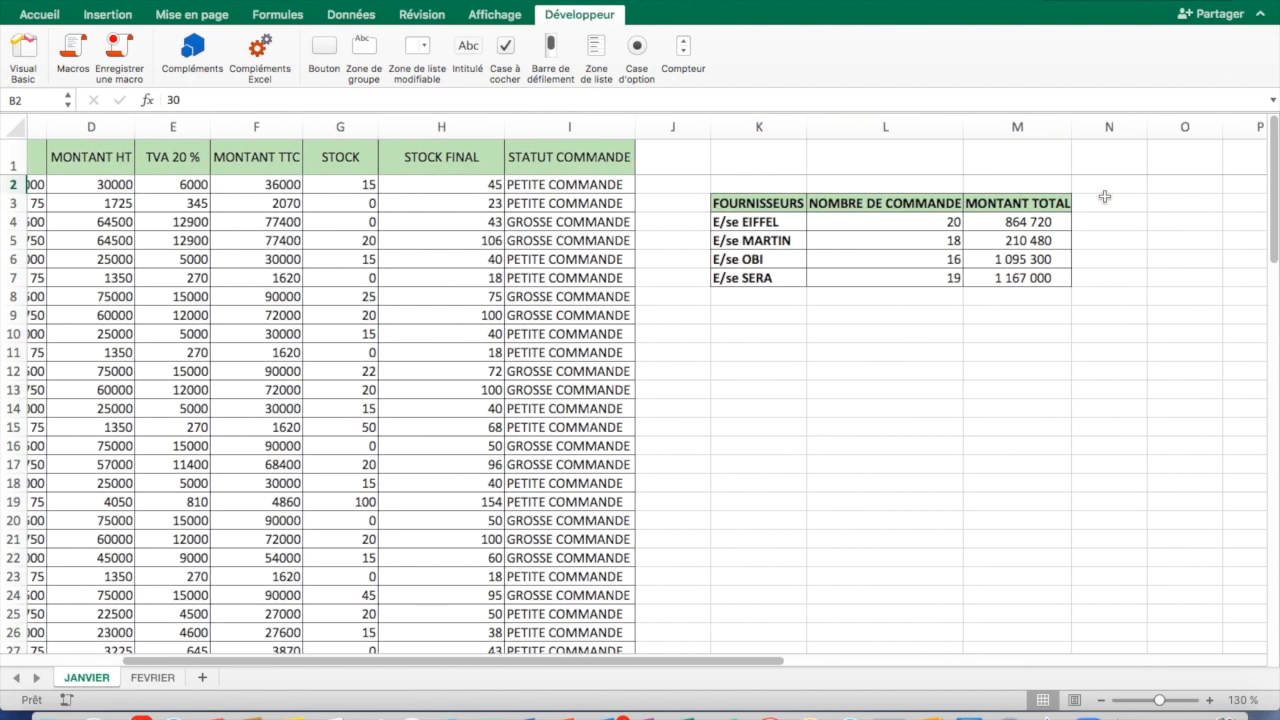
{"action": "left_click", "coordinate": [778, 226]}
{"action": "left_click", "coordinate": [910, 225]}
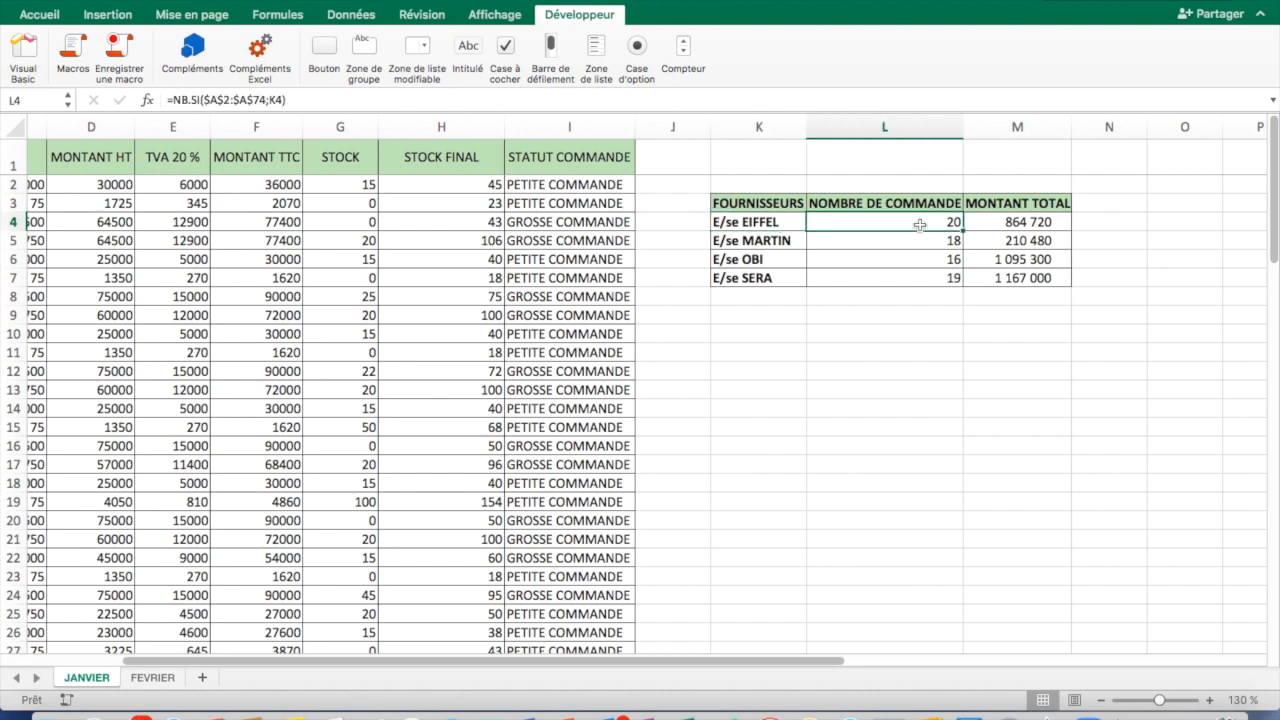
{"action": "left_click", "coordinate": [1036, 222]}
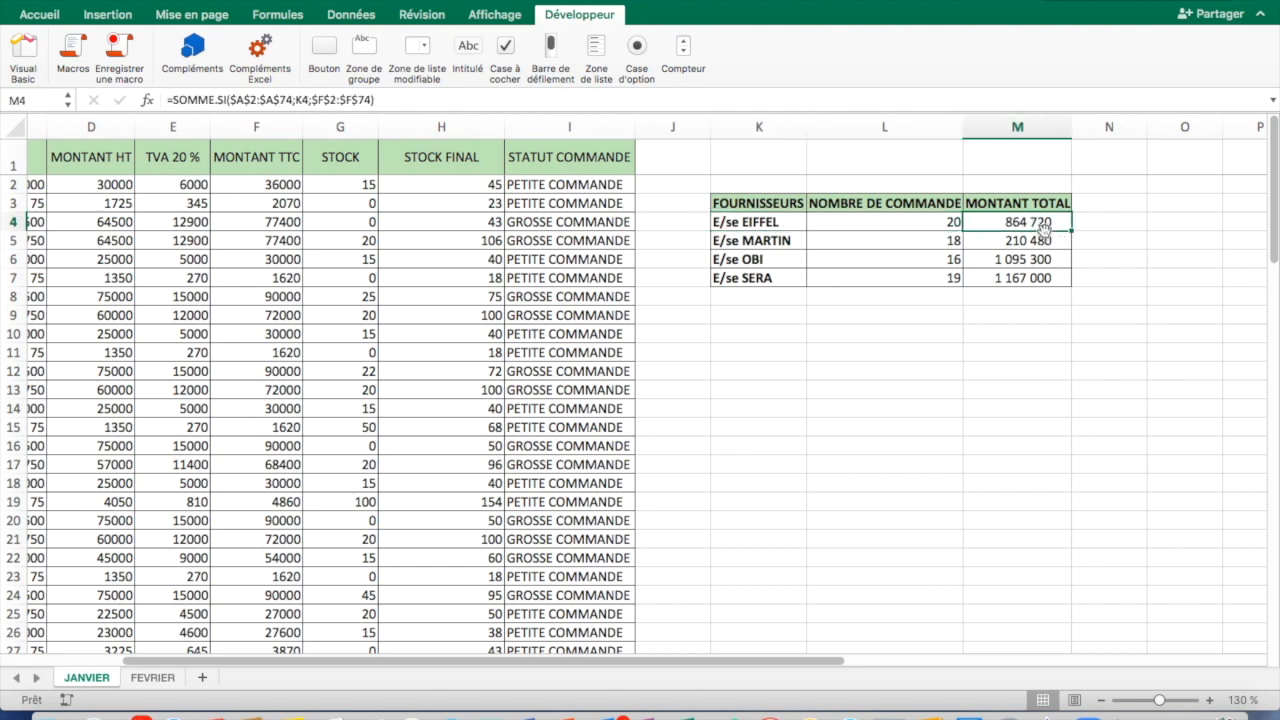
{"action": "left_click", "coordinate": [152, 678]}
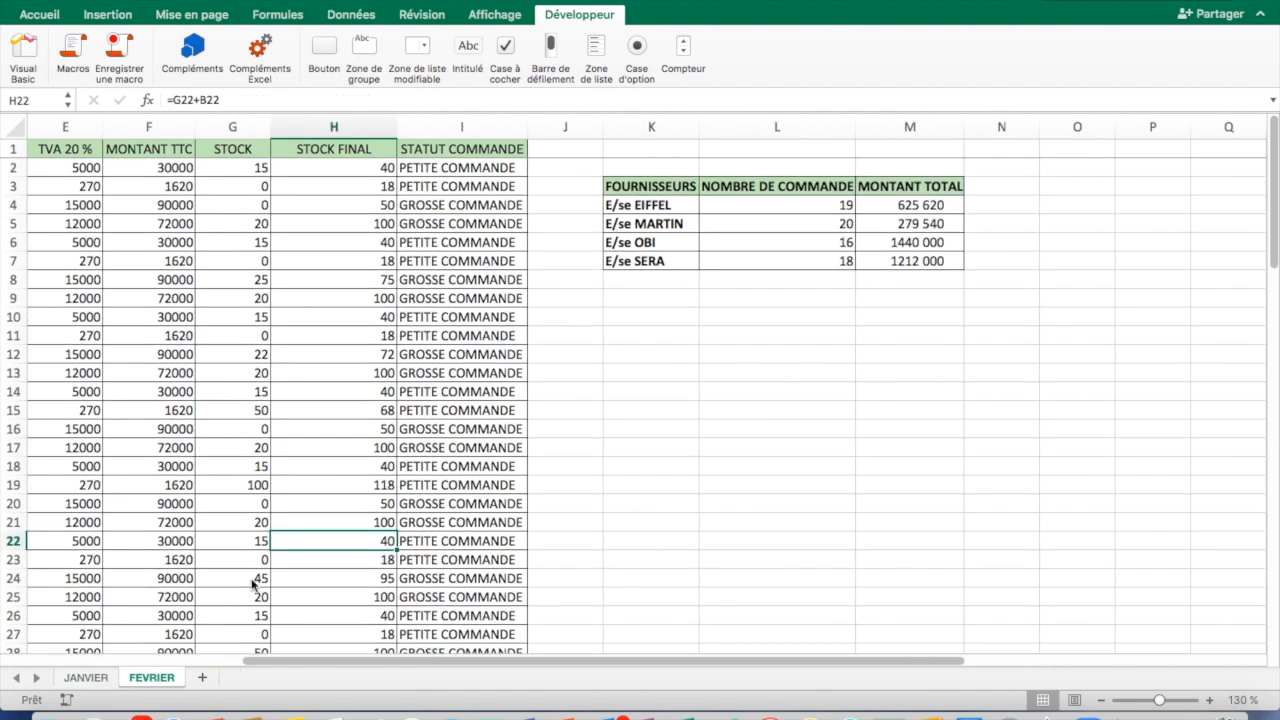
{"action": "left_click", "coordinate": [660, 209]}
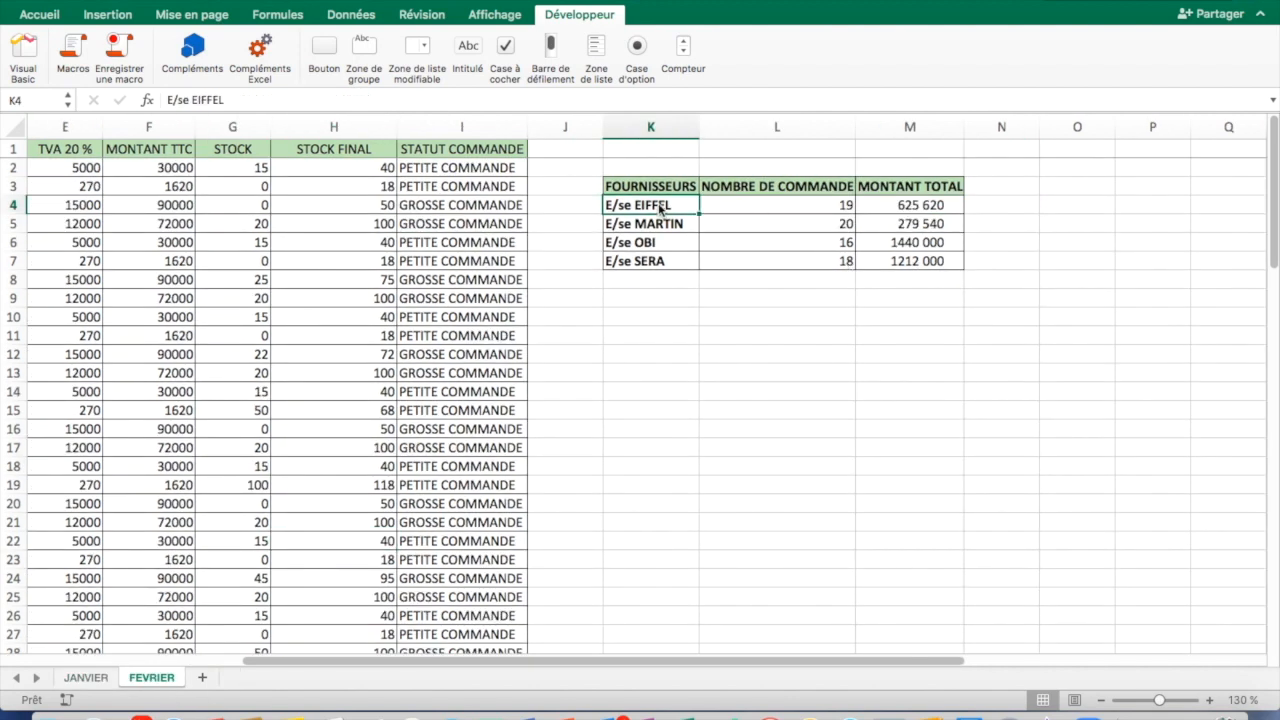
{"action": "left_click", "coordinate": [781, 207]}
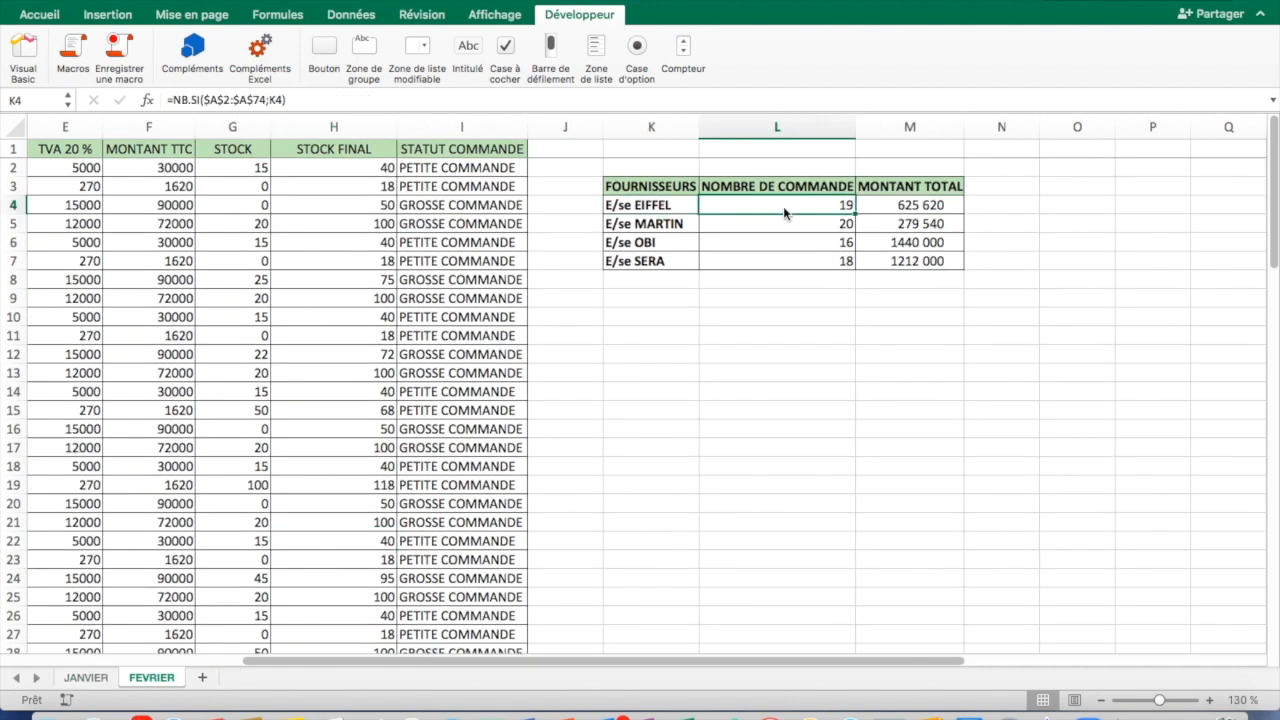
{"action": "left_click", "coordinate": [919, 206]}
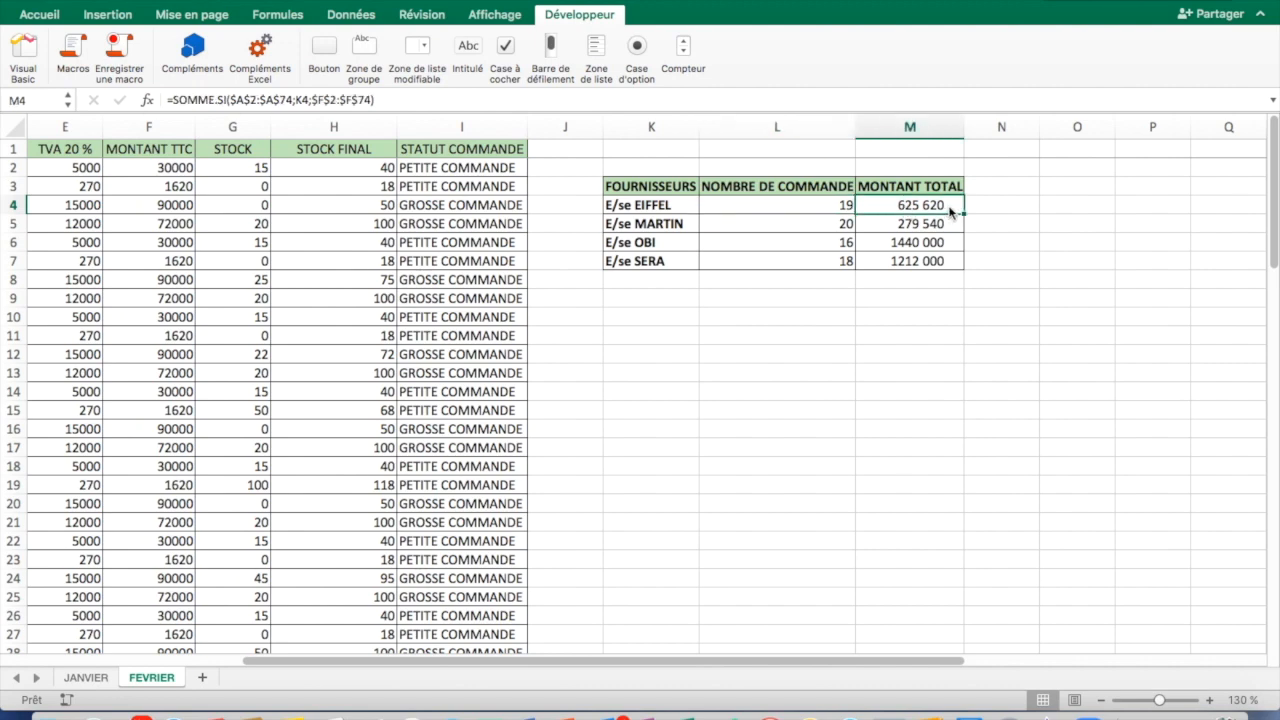
{"action": "left_click", "coordinate": [100, 682]}
{"action": "left_click_drag", "start_coordinate": [978, 246], "coordinate": [1087, 243]}
{"action": "left_click", "coordinate": [1087, 243]}
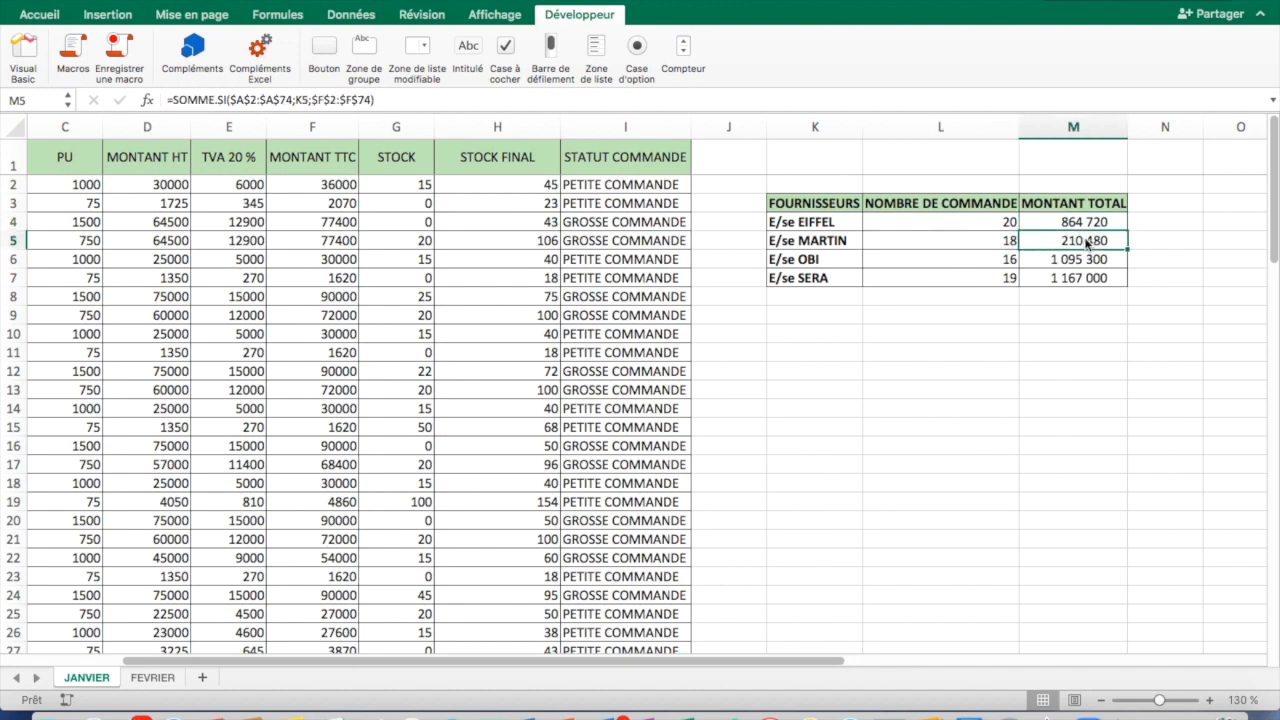
{"action": "left_click", "coordinate": [153, 678]}
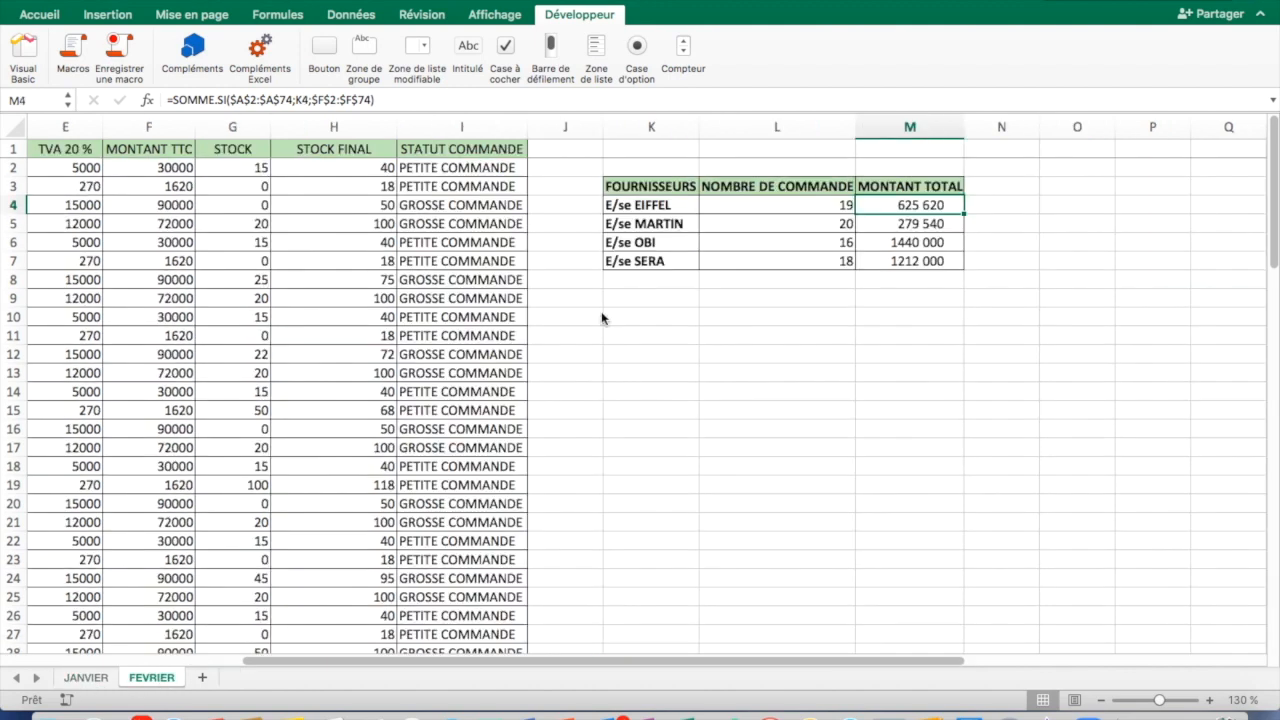
- Check the order-count and total-amount formulas for E/se MARTIN in the FEVRIER supplier summary
{"action": "left_click", "coordinate": [830, 228]}
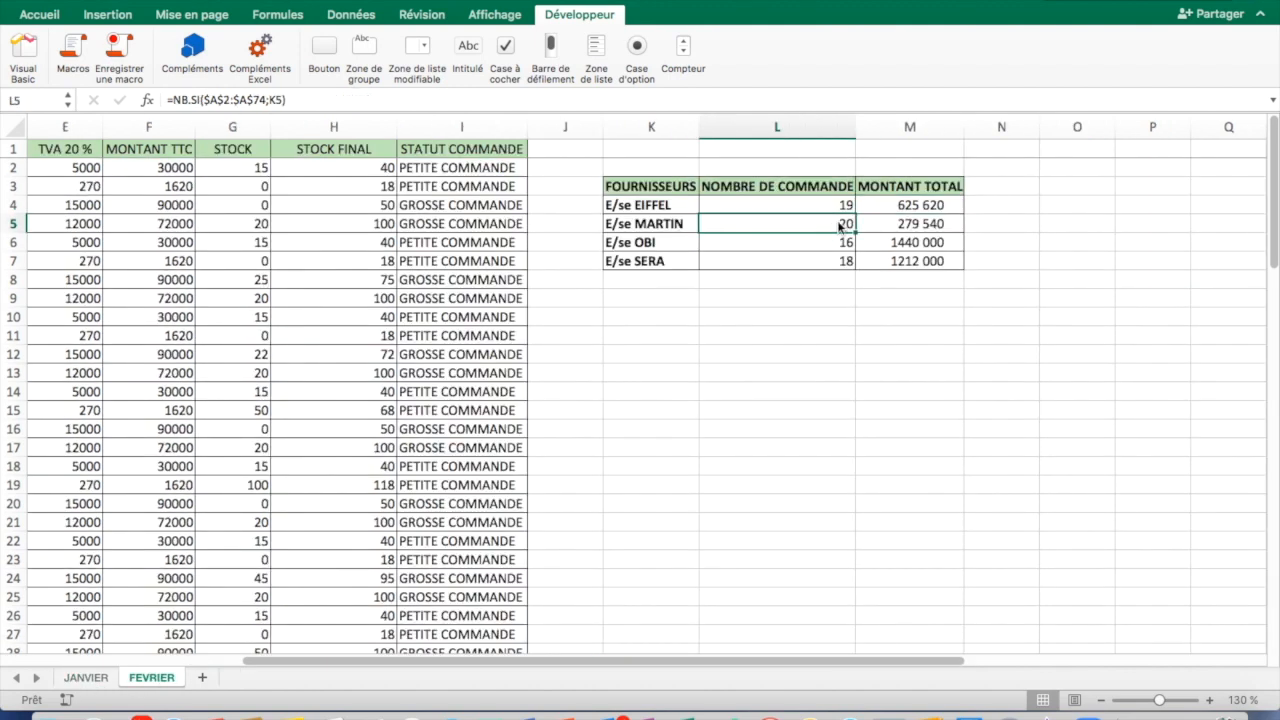
{"action": "left_click", "coordinate": [929, 229]}
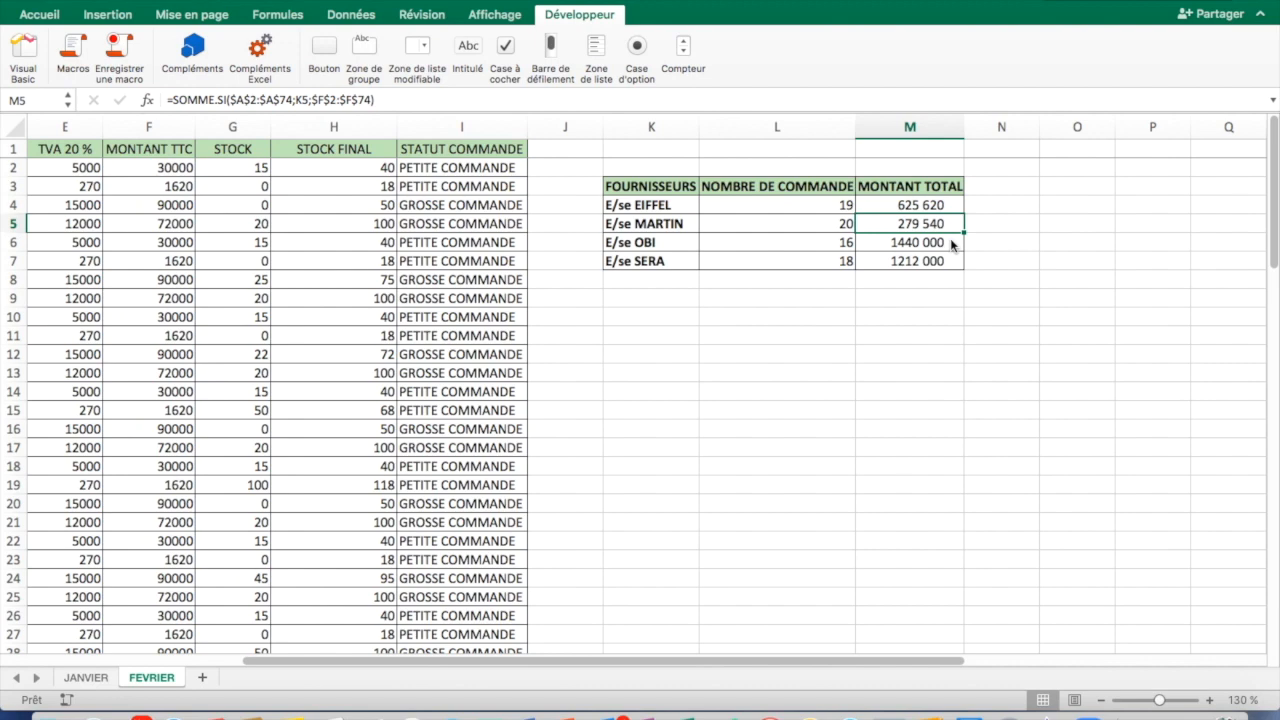
{"action": "scroll", "coordinate": [370, 310], "scroll_direction": "left", "scroll_amount": 5}
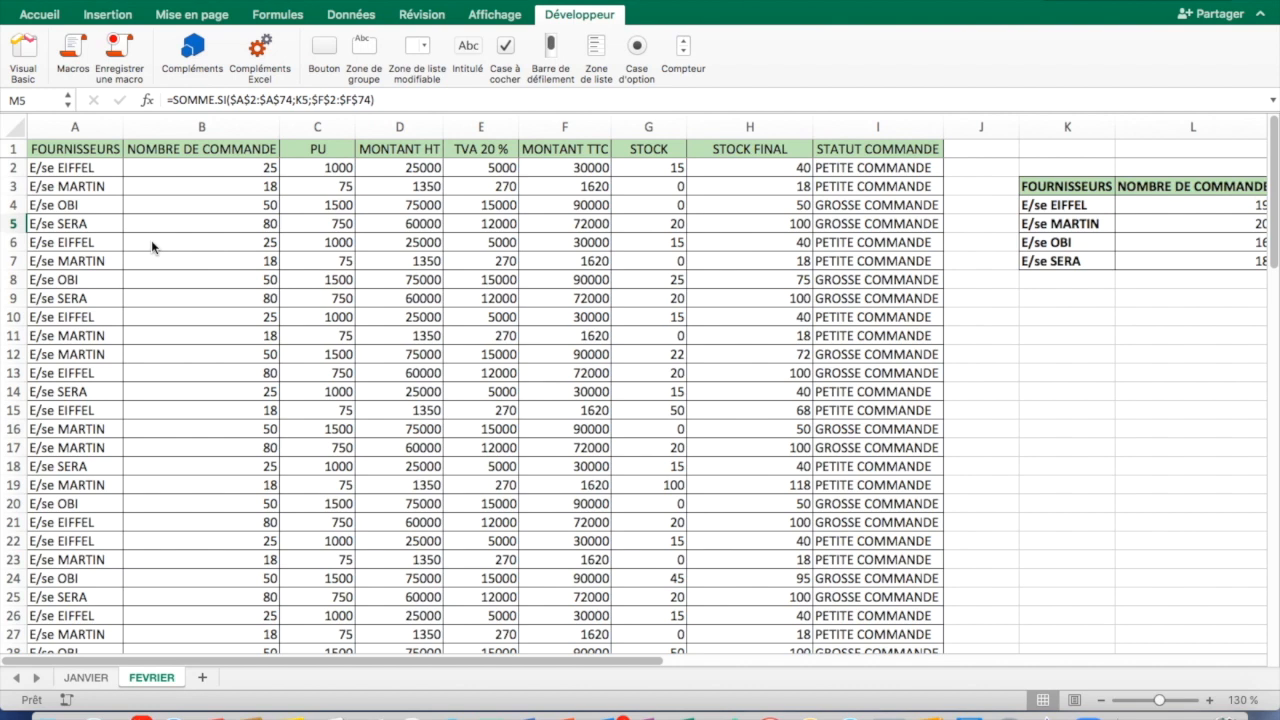
- Open the GESTIONACHAT macro's code for editing and enlarge the Visual Basic Editor window to fill the screen
{"action": "left_click", "coordinate": [75, 48]}
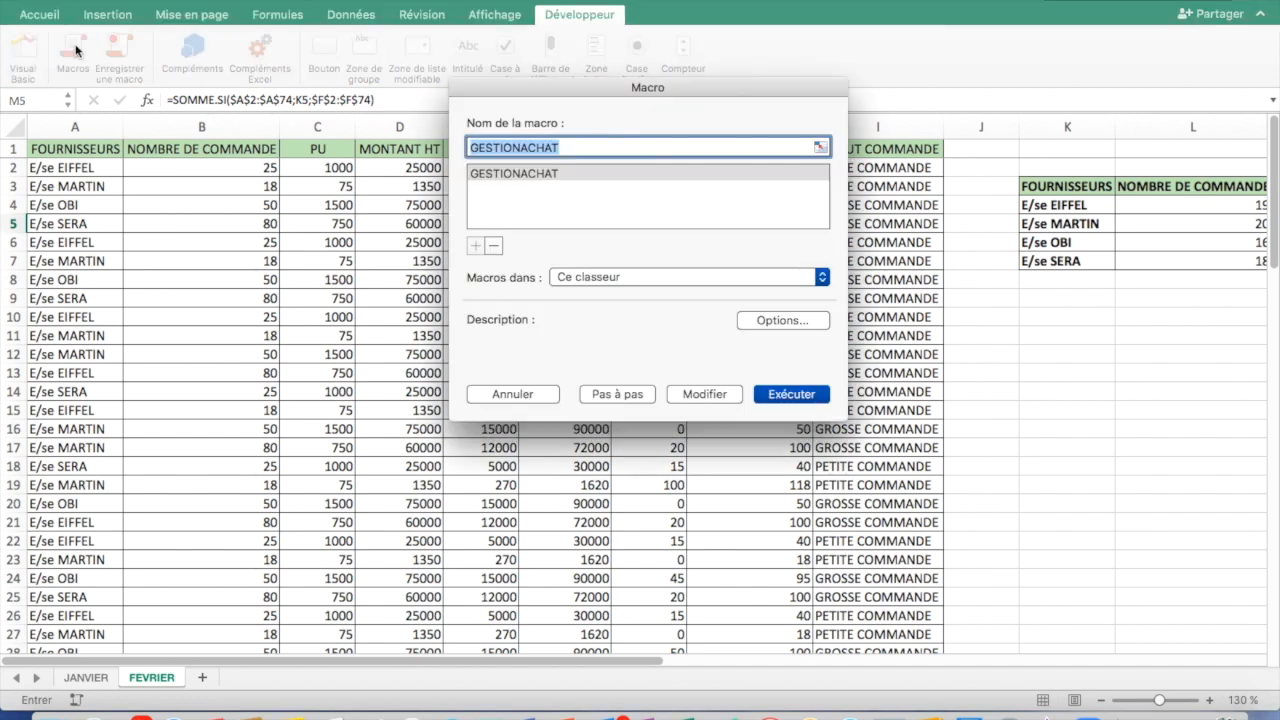
{"action": "left_click", "coordinate": [534, 178]}
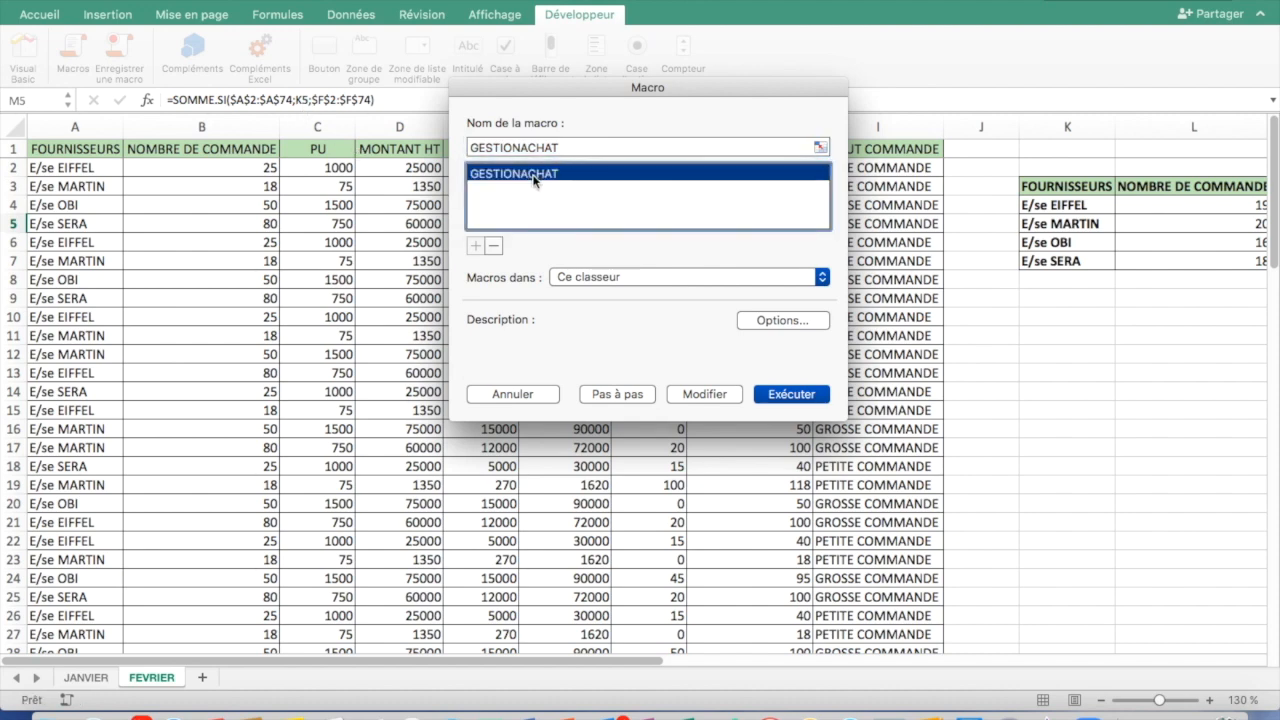
{"action": "left_click", "coordinate": [729, 397]}
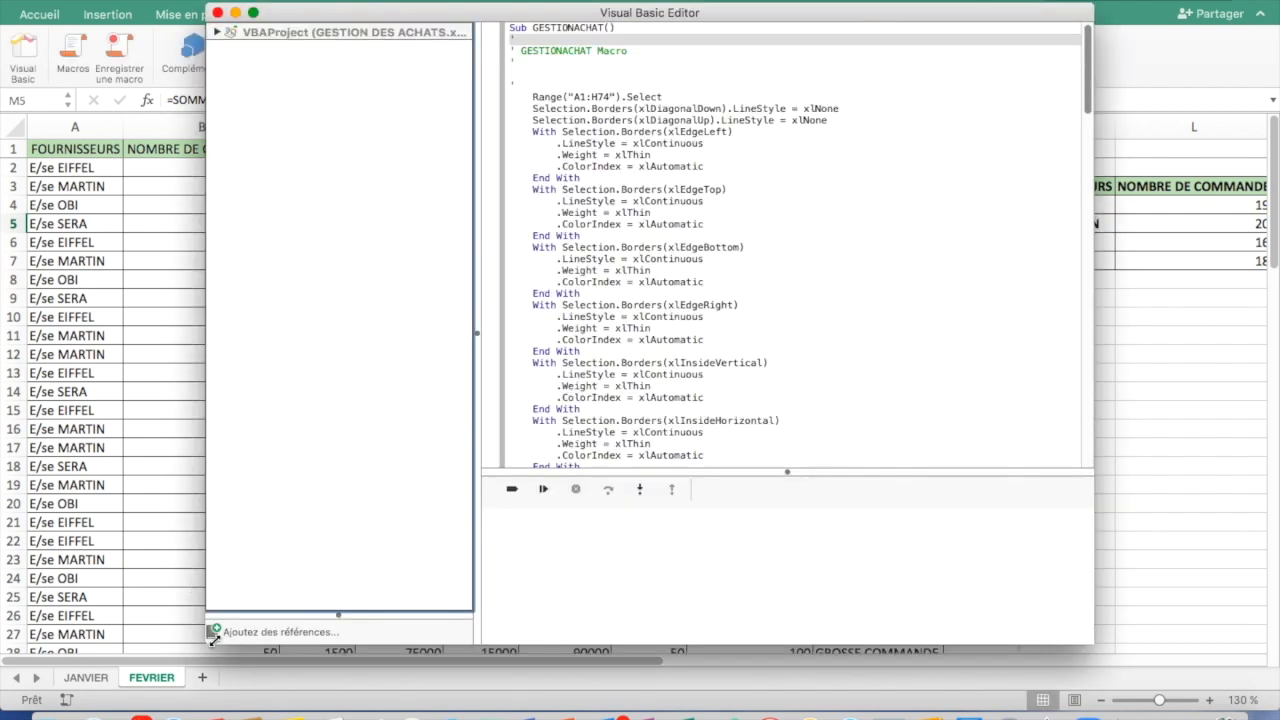
{"action": "left_click_drag", "start_coordinate": [212, 640], "coordinate": [4, 698]}
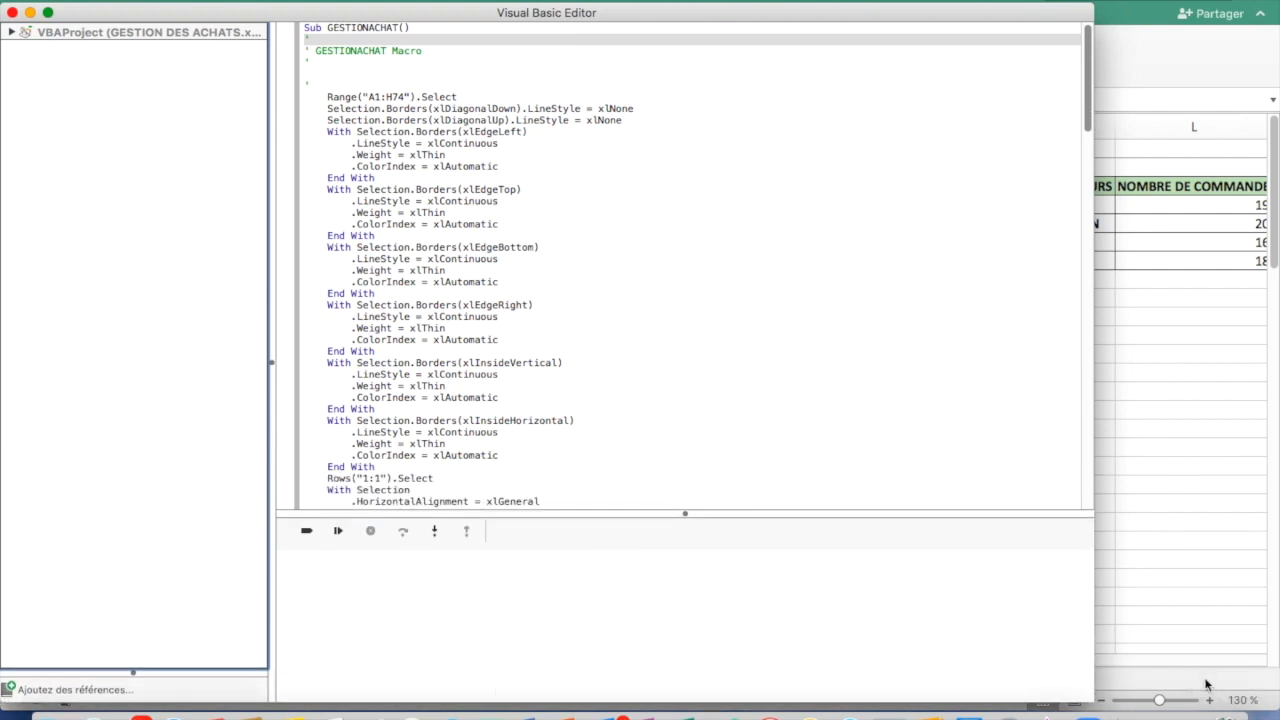
{"action": "left_click_drag", "start_coordinate": [1092, 695], "coordinate": [1272, 712]}
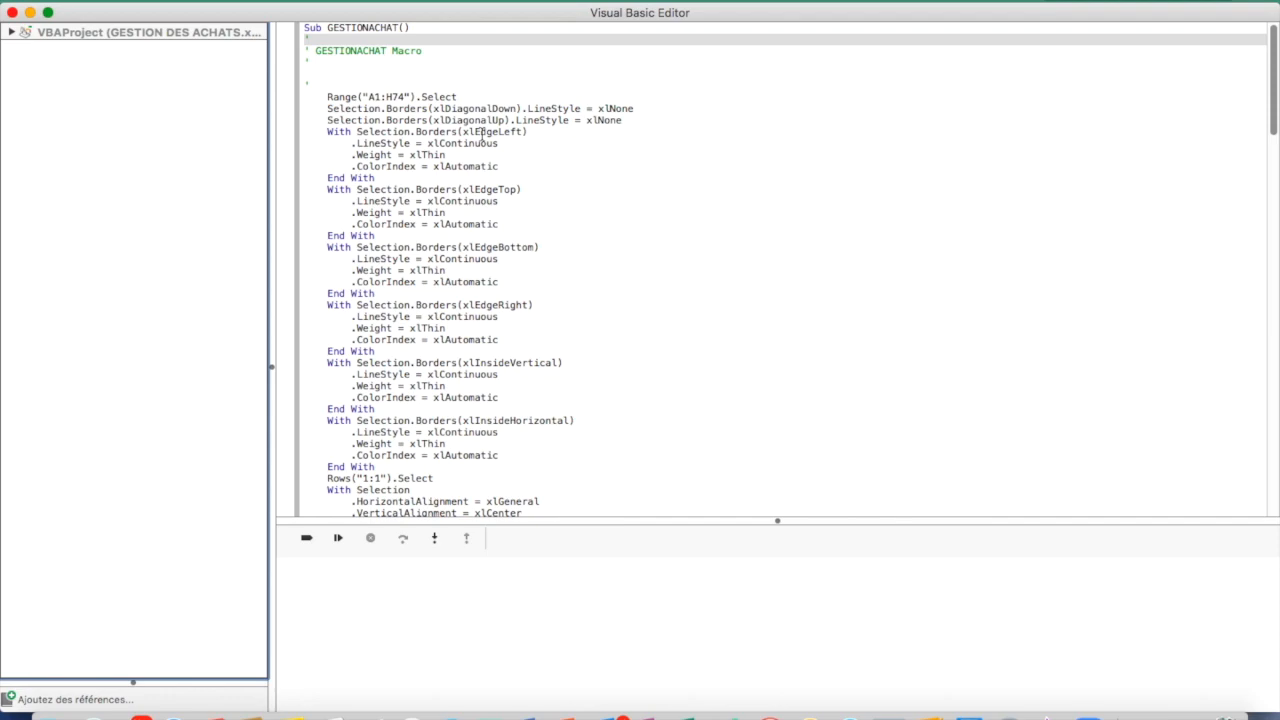
- Read through the GESTIONACHAT code down to End Sub, and examine the range A1:H74 selection and its border settings
{"action": "scroll", "coordinate": [482, 133], "scroll_direction": "down", "scroll_amount": 20}
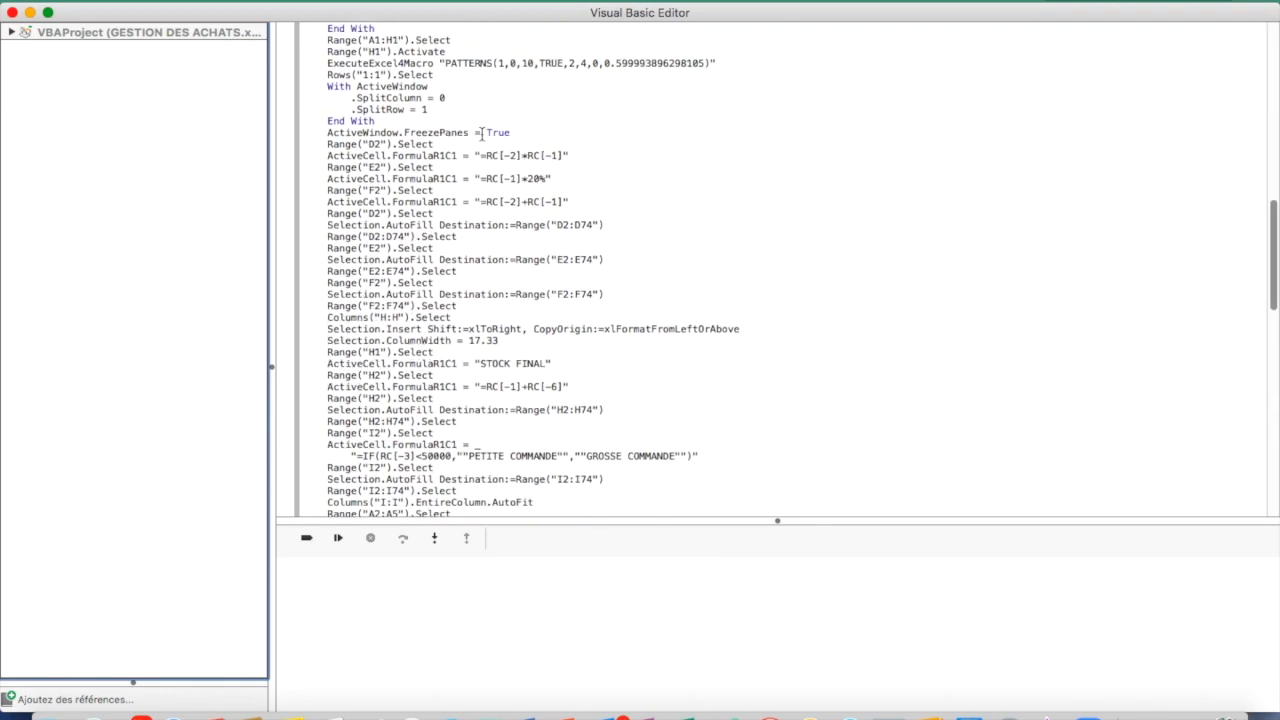
{"action": "scroll", "coordinate": [482, 133], "scroll_direction": "down", "scroll_amount": 15}
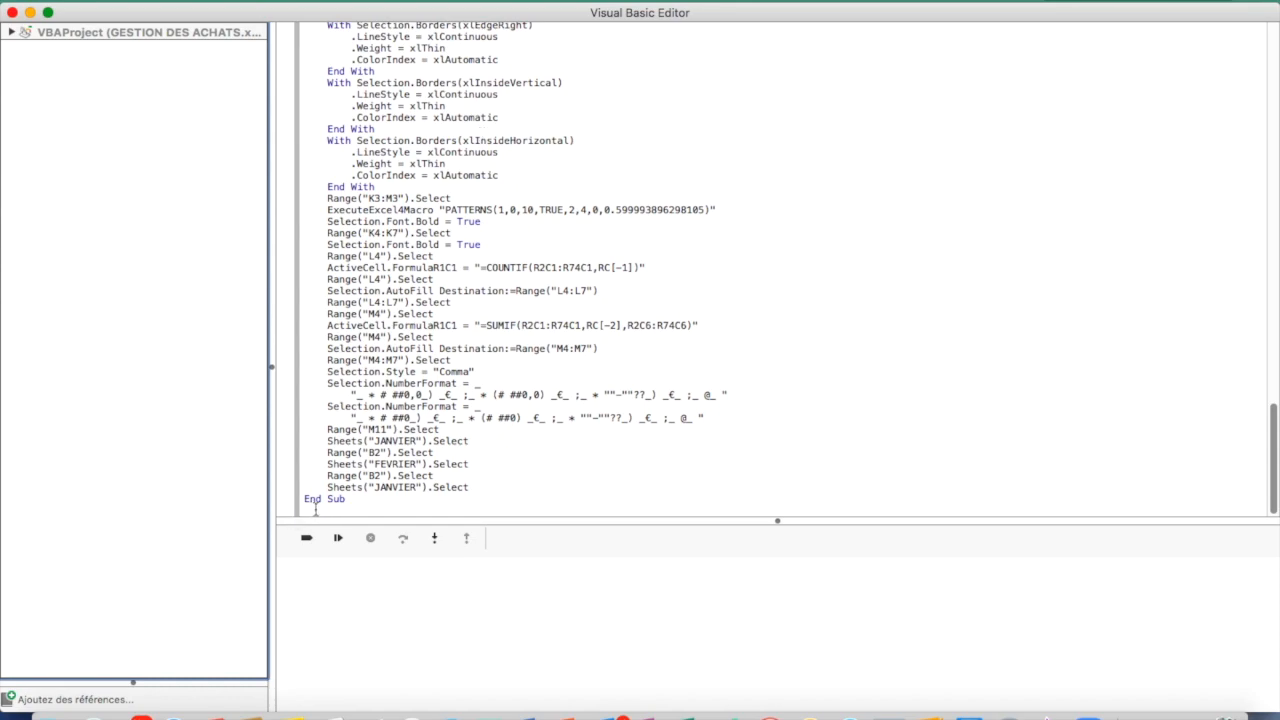
{"action": "scroll", "coordinate": [385, 452], "scroll_direction": "up", "scroll_amount": 20}
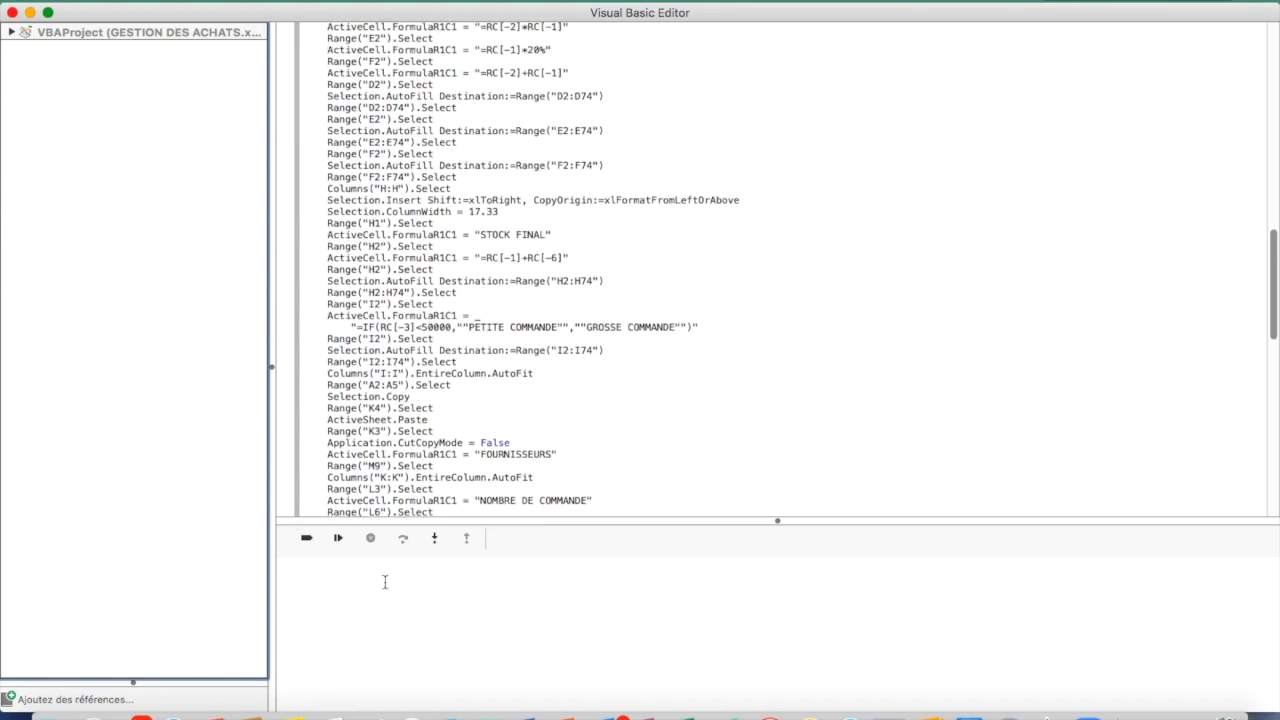
{"action": "scroll", "coordinate": [388, 293], "scroll_direction": "up", "scroll_amount": 20}
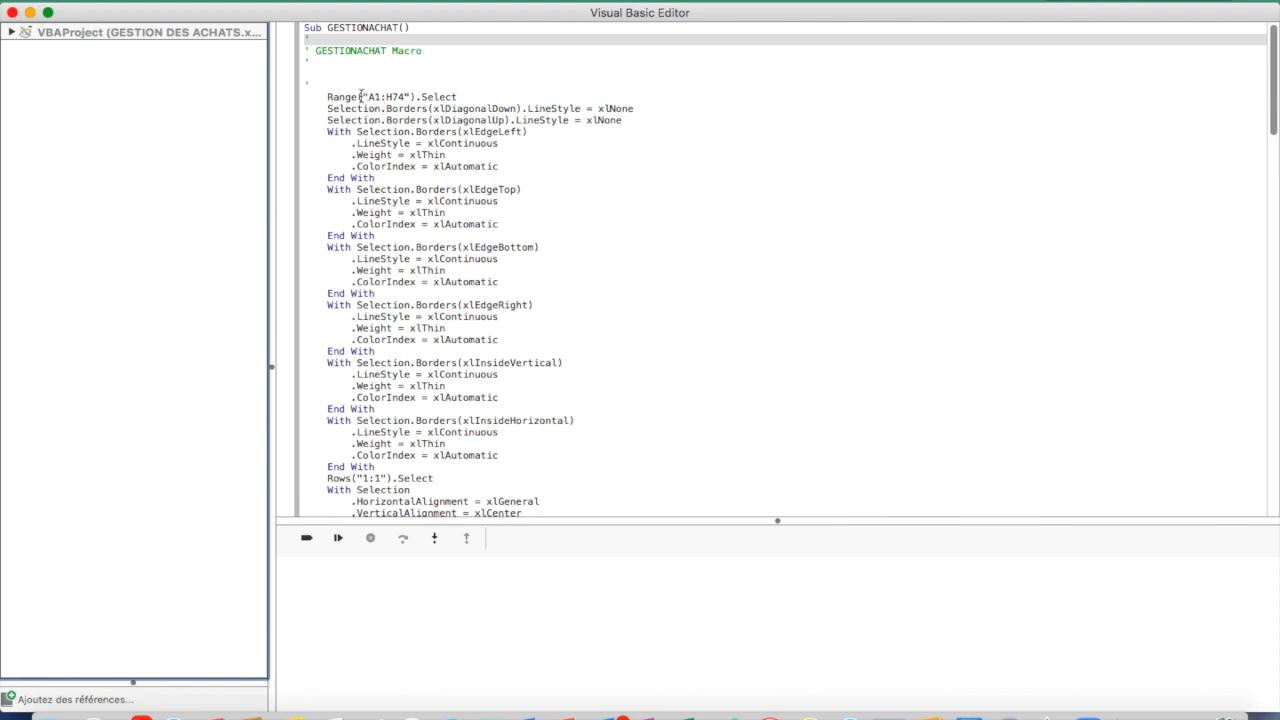
{"action": "left_click_drag", "start_coordinate": [416, 96], "coordinate": [321, 97]}
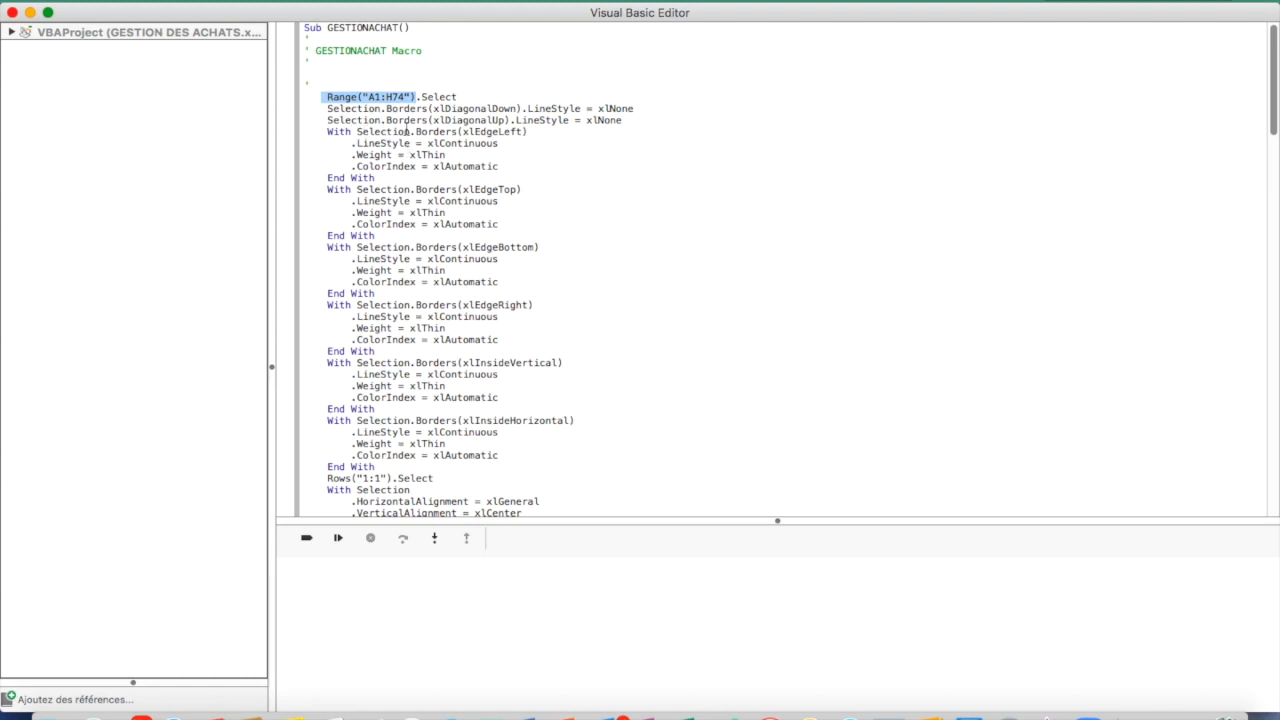
{"action": "left_click_drag", "start_coordinate": [416, 131], "coordinate": [460, 131]}
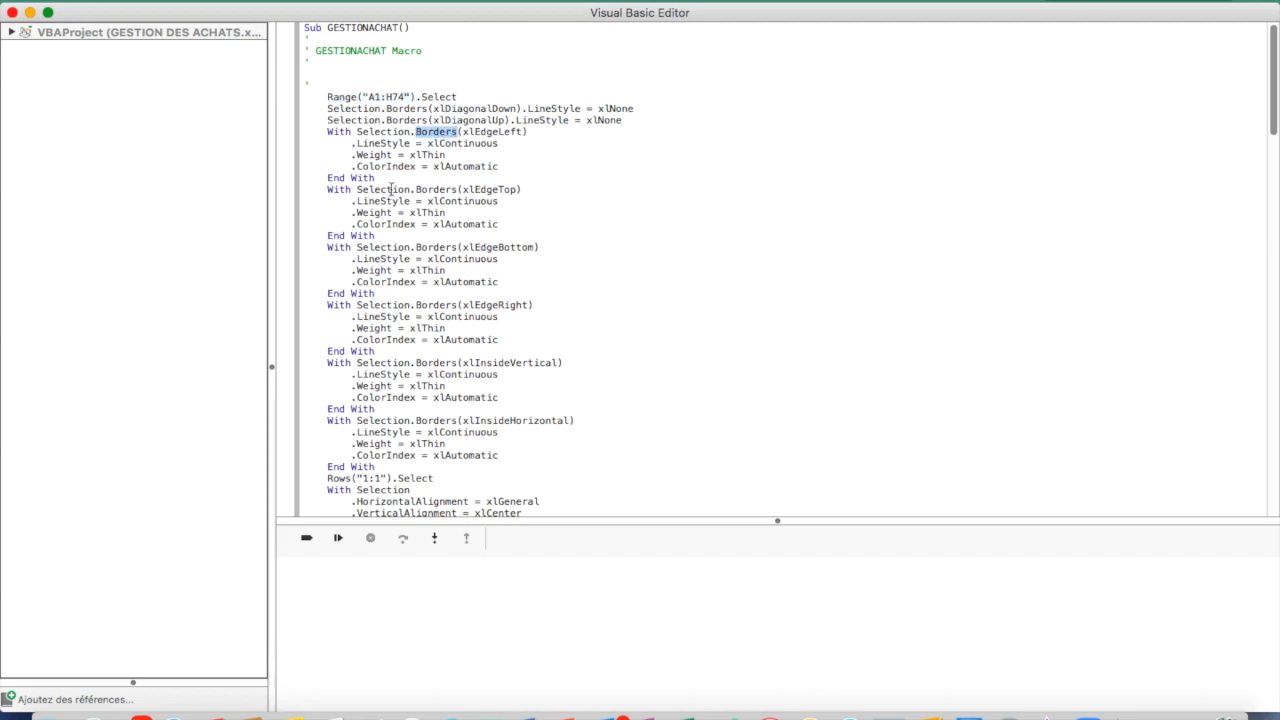
{"action": "left_click_drag", "start_coordinate": [357, 166], "coordinate": [503, 166]}
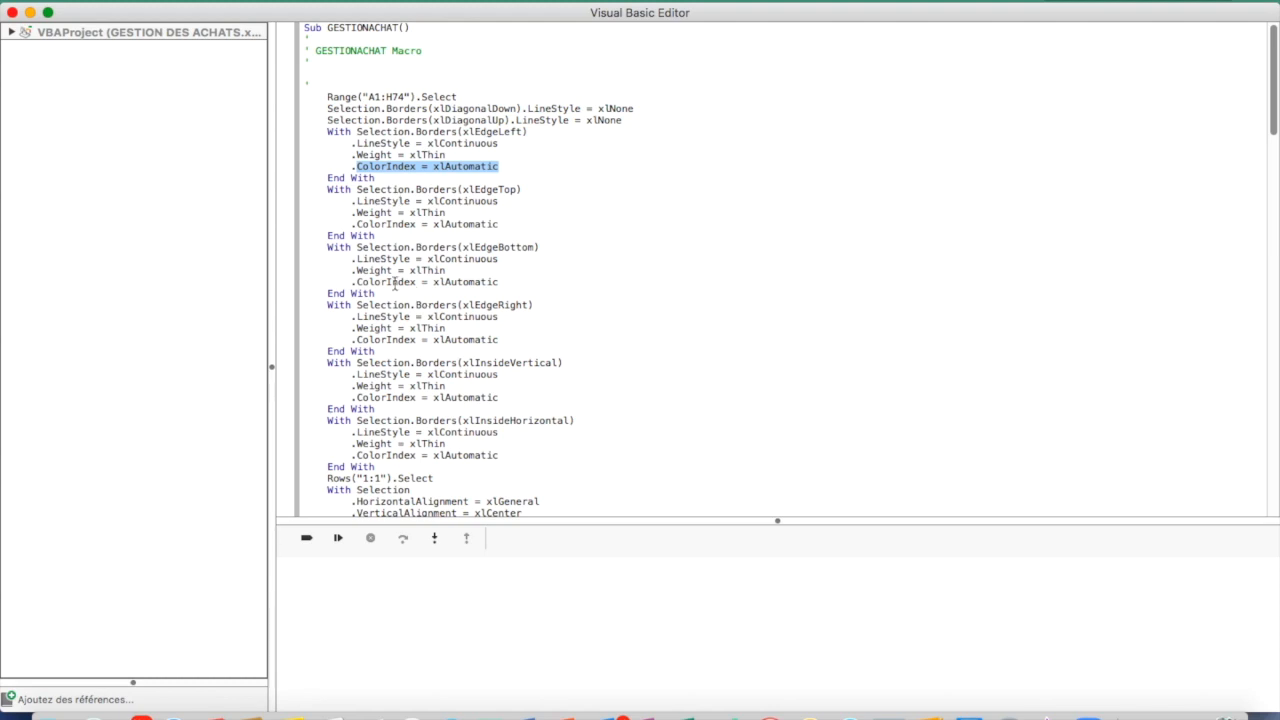
- Examine the macro code for the row 1 alignment, frozen panes, column D to F formulas and STOCK FINAL column
{"action": "scroll", "coordinate": [462, 322], "scroll_direction": "down", "scroll_amount": 1}
{"action": "scroll", "coordinate": [462, 322], "scroll_direction": "down", "scroll_amount": 6}
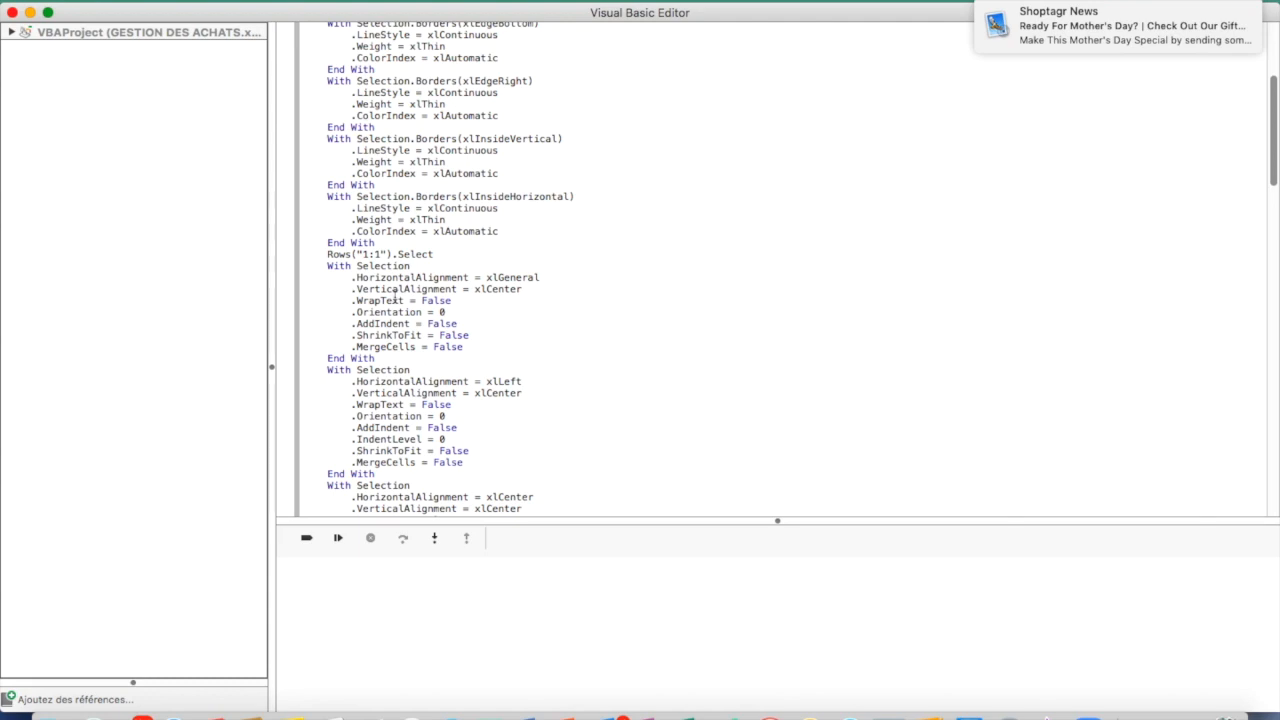
{"action": "scroll", "coordinate": [396, 299], "scroll_direction": "down", "scroll_amount": 6}
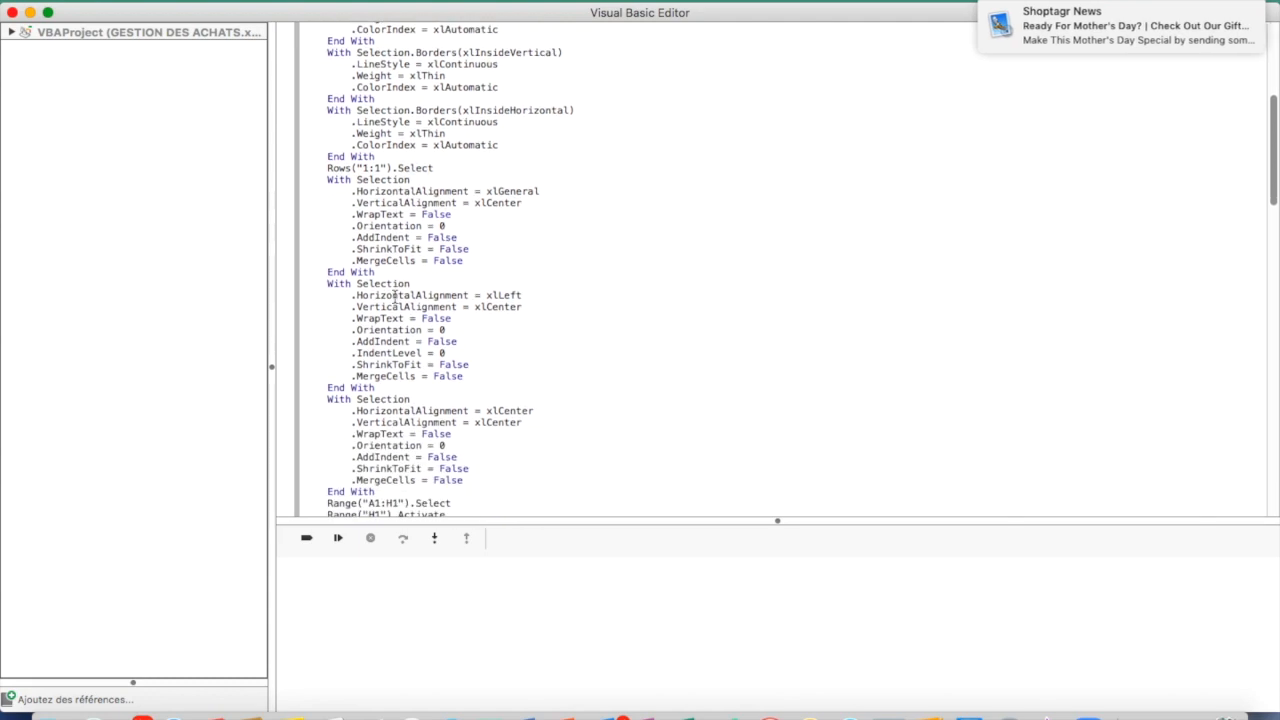
{"action": "scroll", "coordinate": [395, 298], "scroll_direction": "down", "scroll_amount": 3}
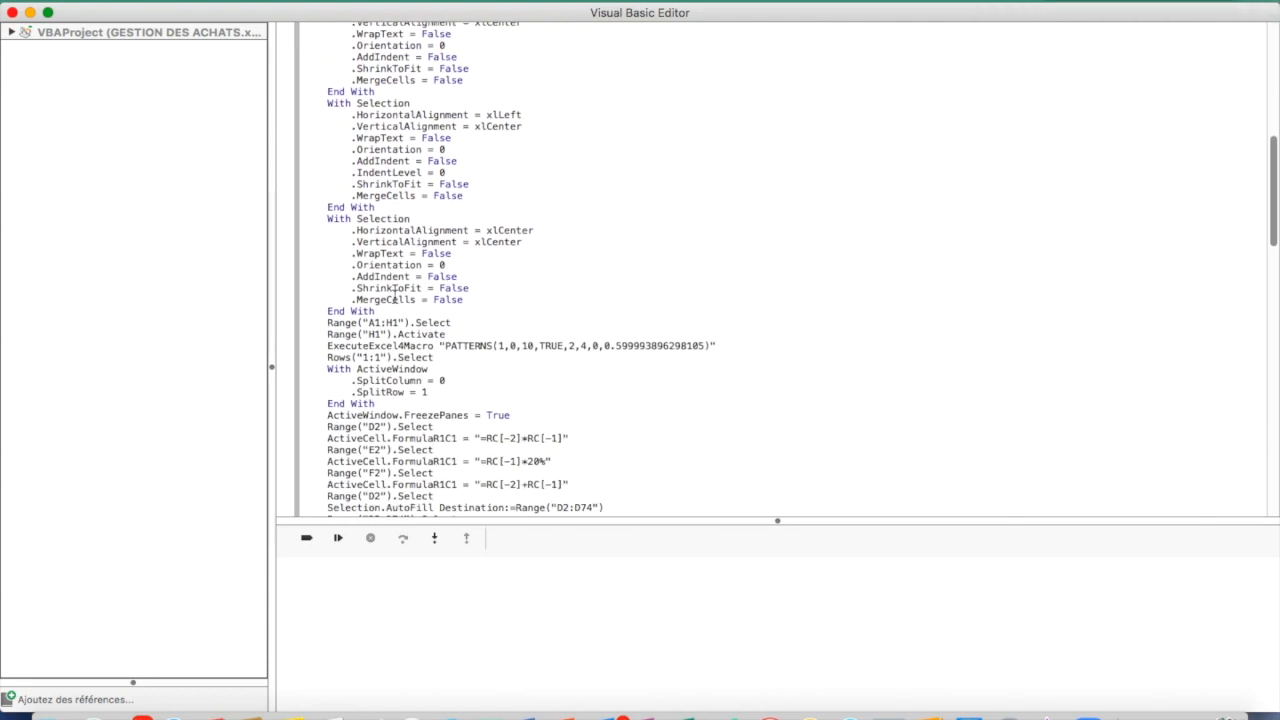
{"action": "scroll", "coordinate": [395, 292], "scroll_direction": "down", "scroll_amount": 10}
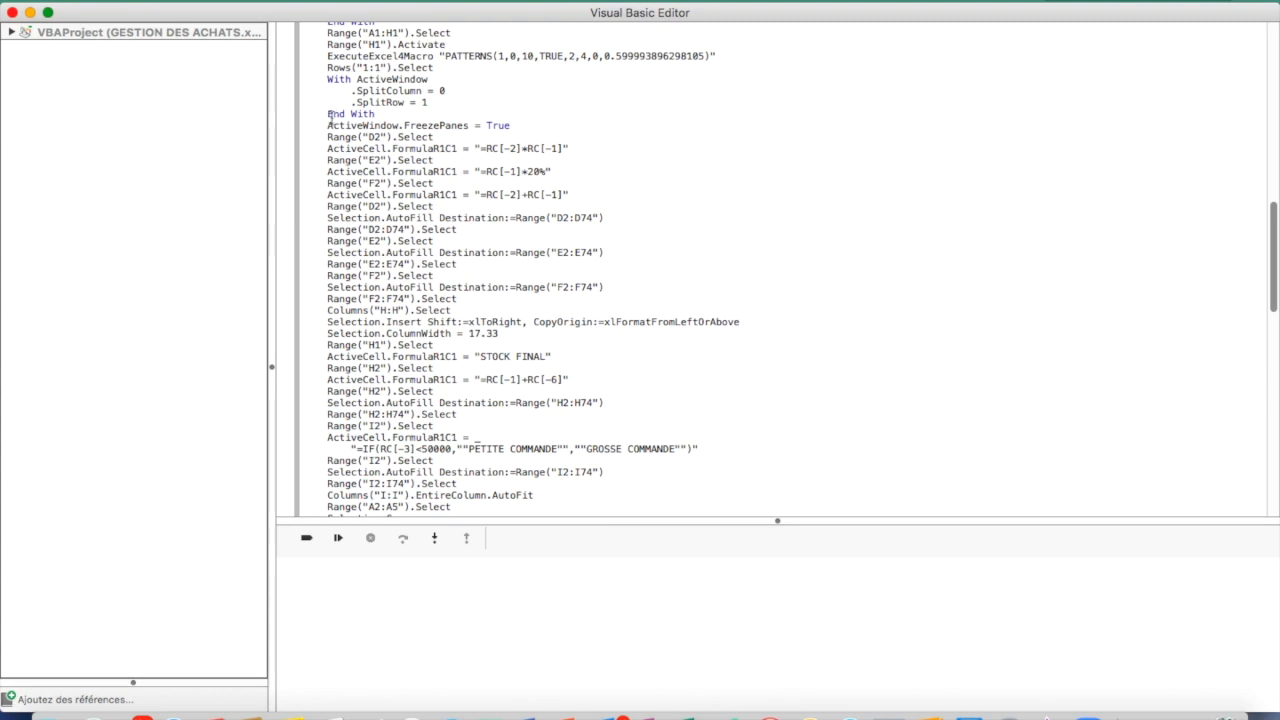
{"action": "left_click_drag", "start_coordinate": [327, 125], "coordinate": [596, 358]}
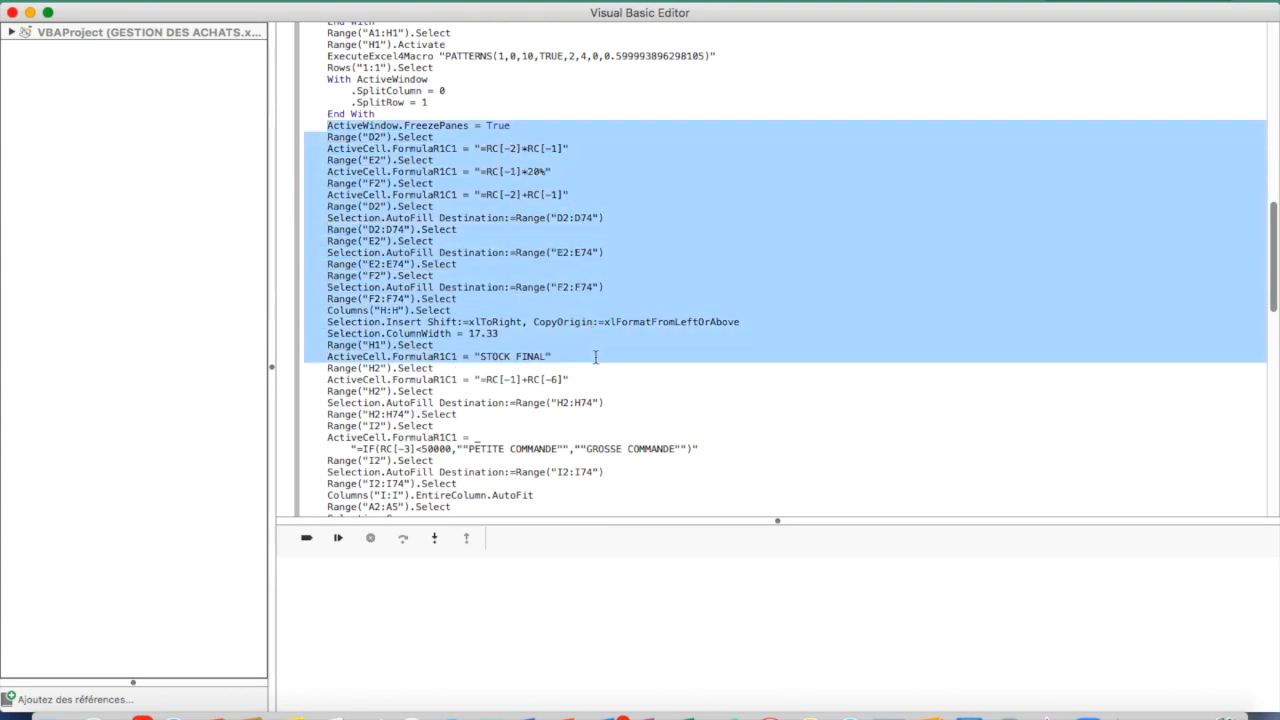
{"action": "left_click", "coordinate": [569, 166]}
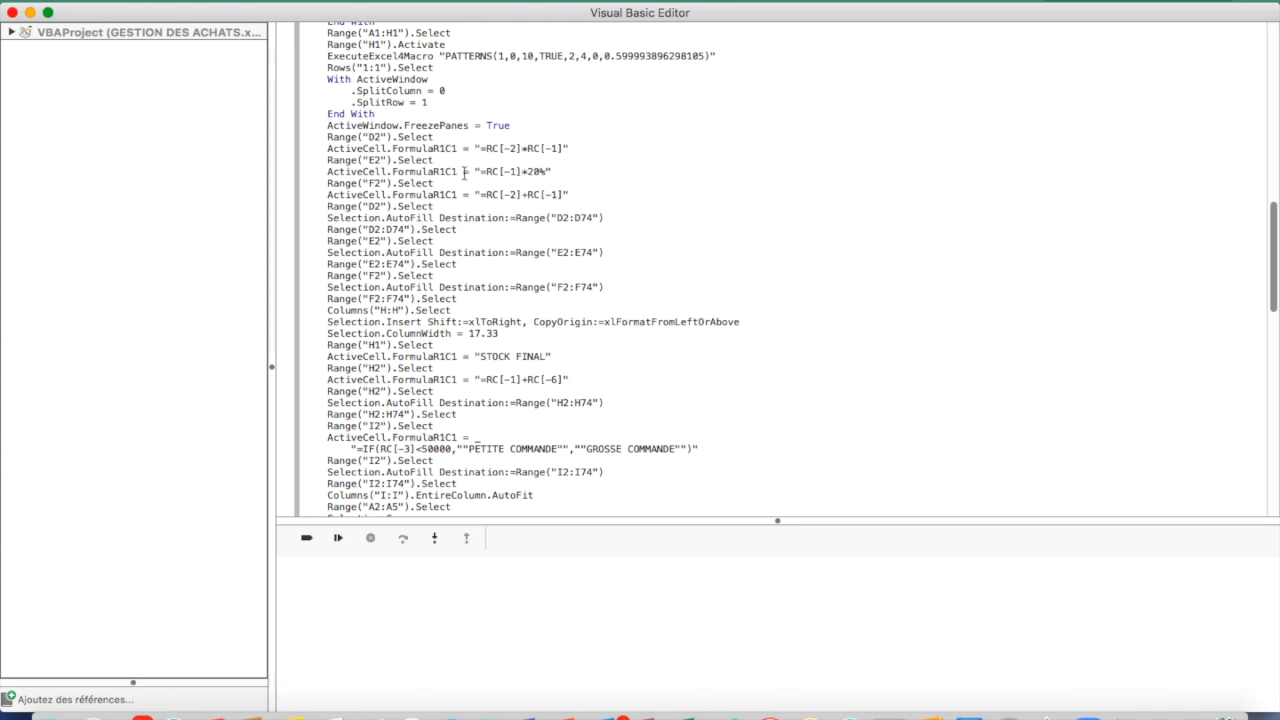
- Change the VAT rate in the macro's E2 formula to 19%
{"action": "left_click_drag", "start_coordinate": [331, 172], "coordinate": [568, 170]}
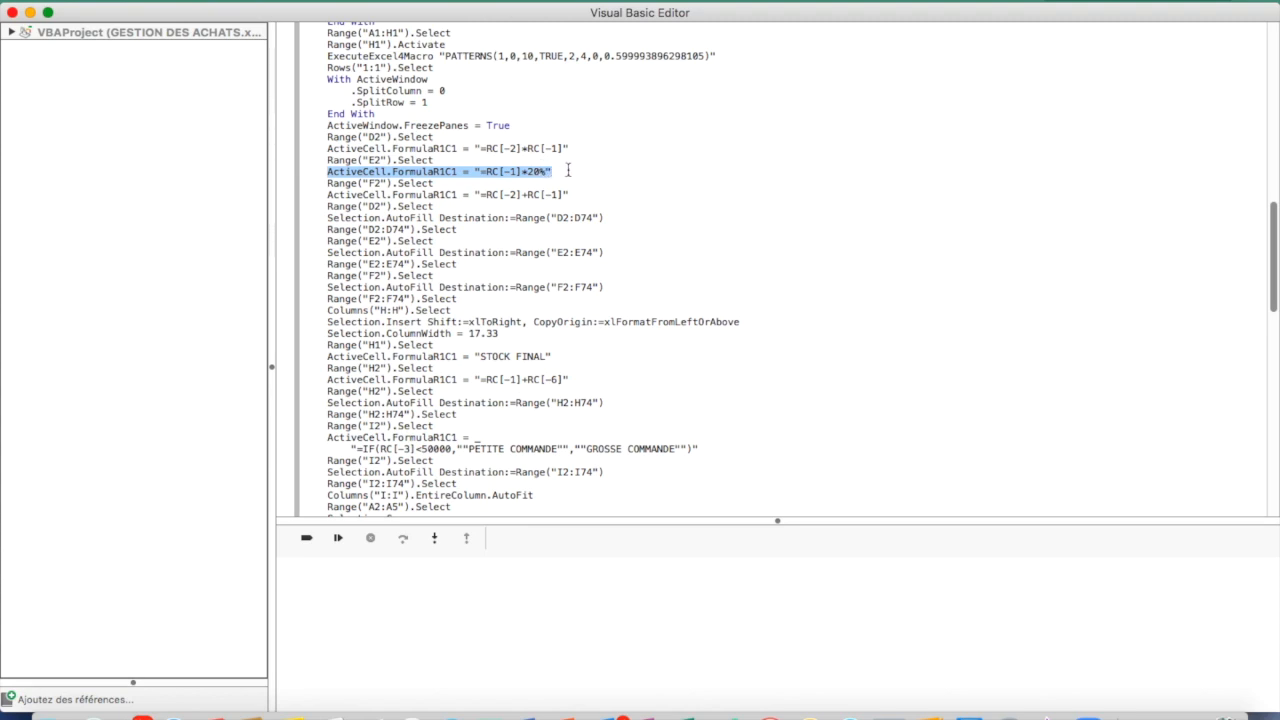
{"action": "left_click", "coordinate": [540, 172]}
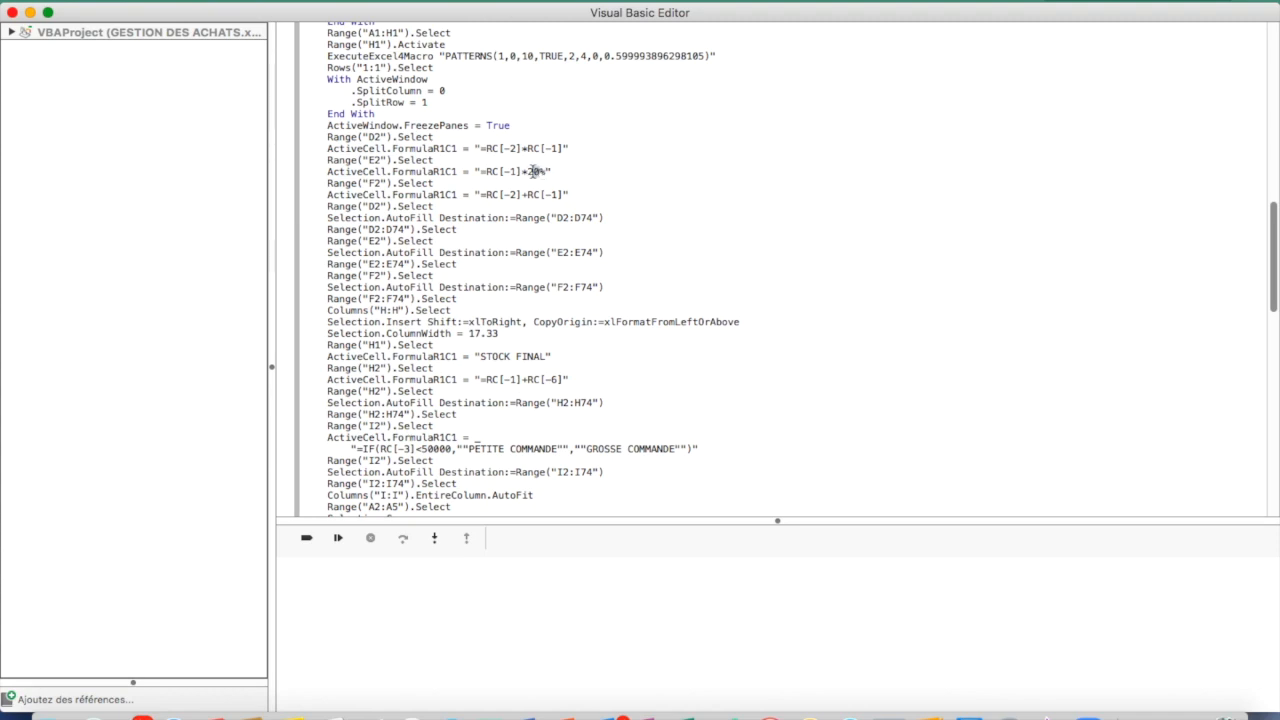
{"action": "key", "text": "BackSpace"}
{"action": "type", "text": "19"}
{"action": "key", "text": "BackSpace"}
- Set the PETITE COMMANDE / GROSSE COMMANDE threshold in the macro's I2 IF formula to 100000
{"action": "scroll", "coordinate": [469, 262], "scroll_direction": "down", "scroll_amount": 8}
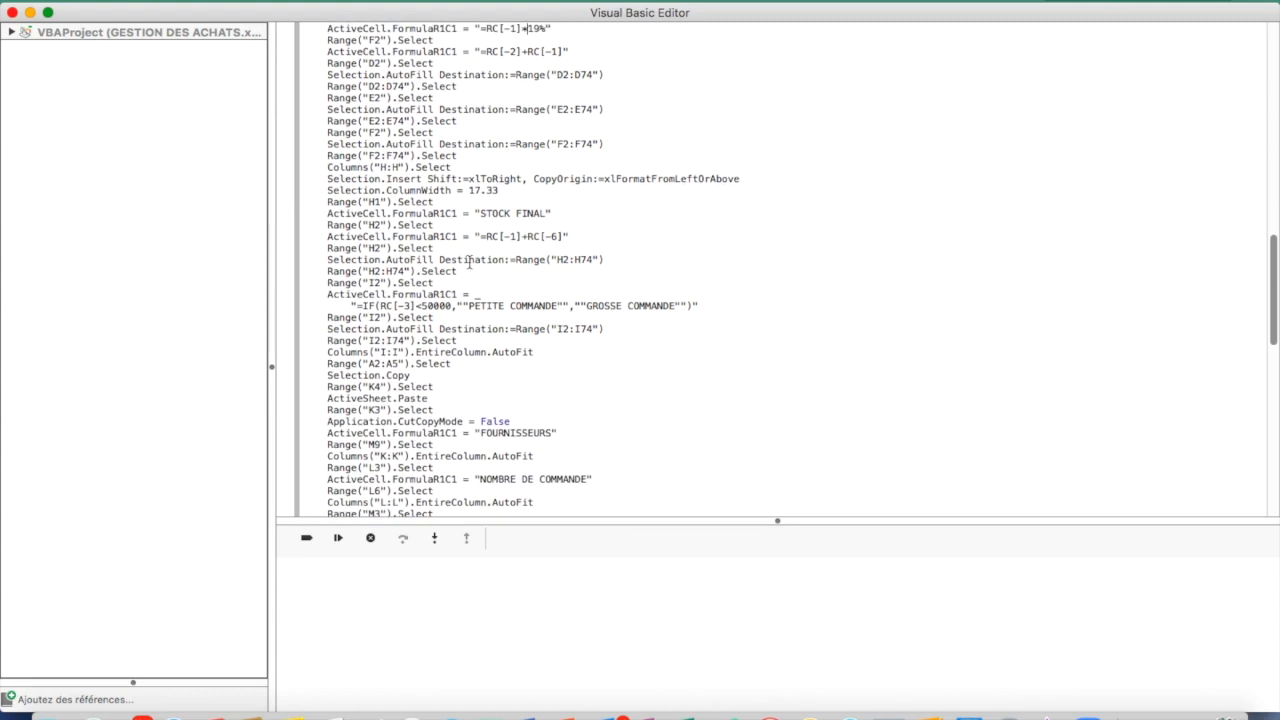
{"action": "scroll", "coordinate": [469, 262], "scroll_direction": "down", "scroll_amount": 3}
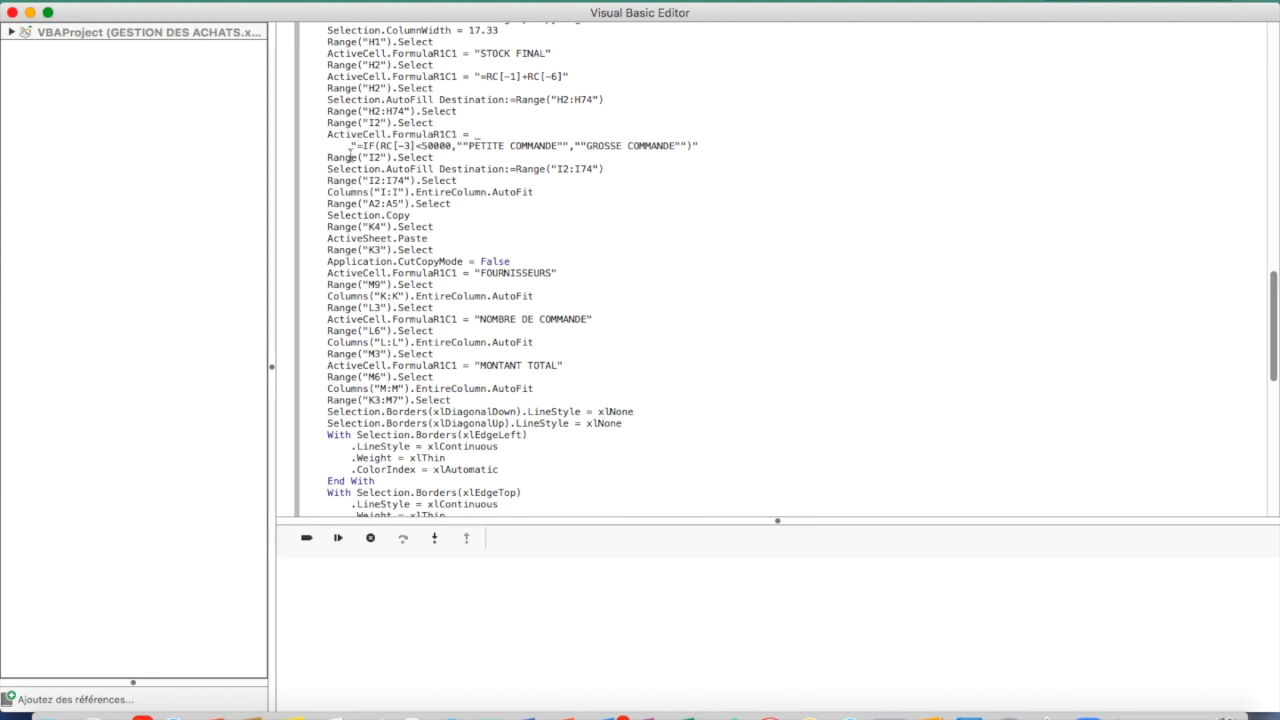
{"action": "left_click_drag", "start_coordinate": [350, 146], "coordinate": [705, 147]}
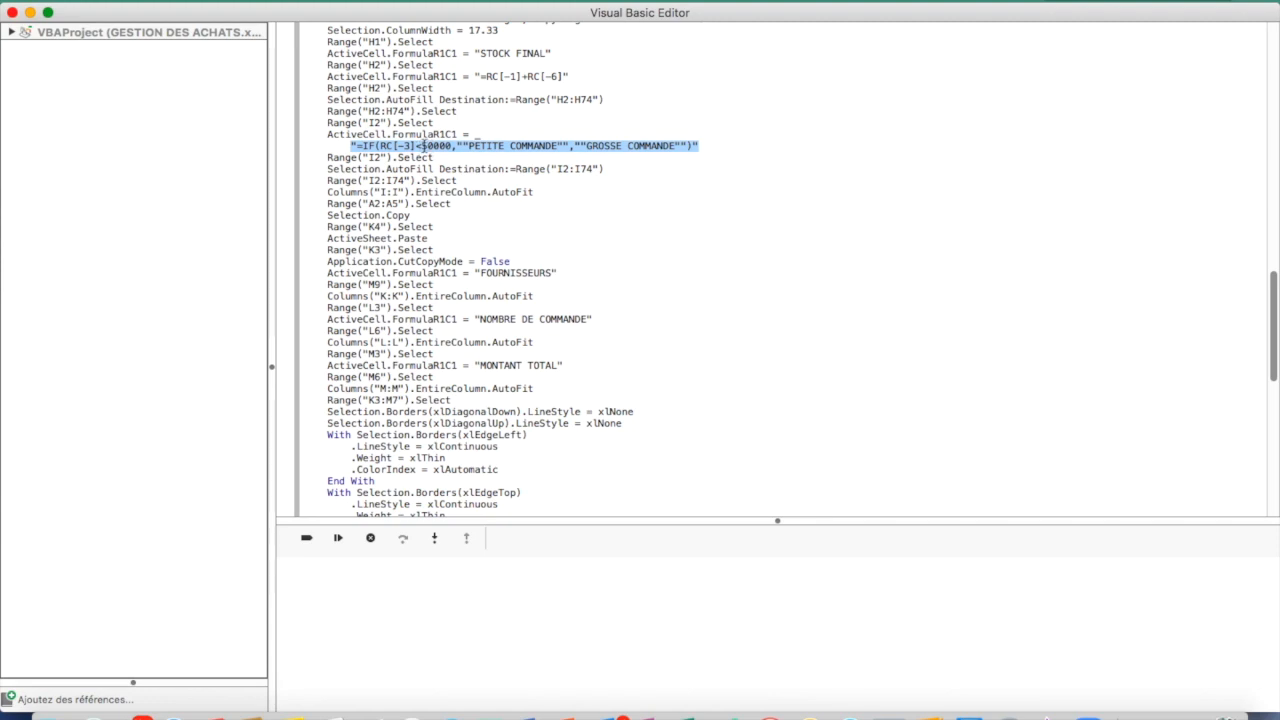
{"action": "left_click", "coordinate": [421, 146]}
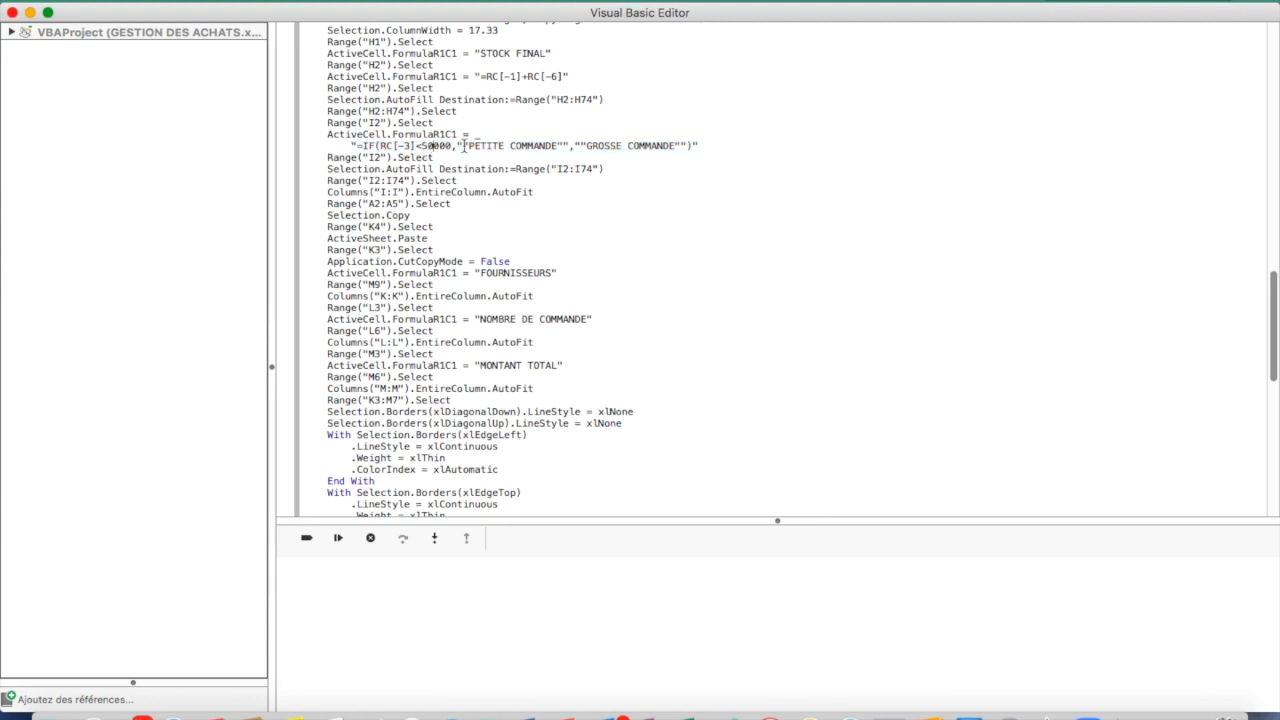
{"action": "key", "text": "BackSpace"}
{"action": "type", "text": "10"}
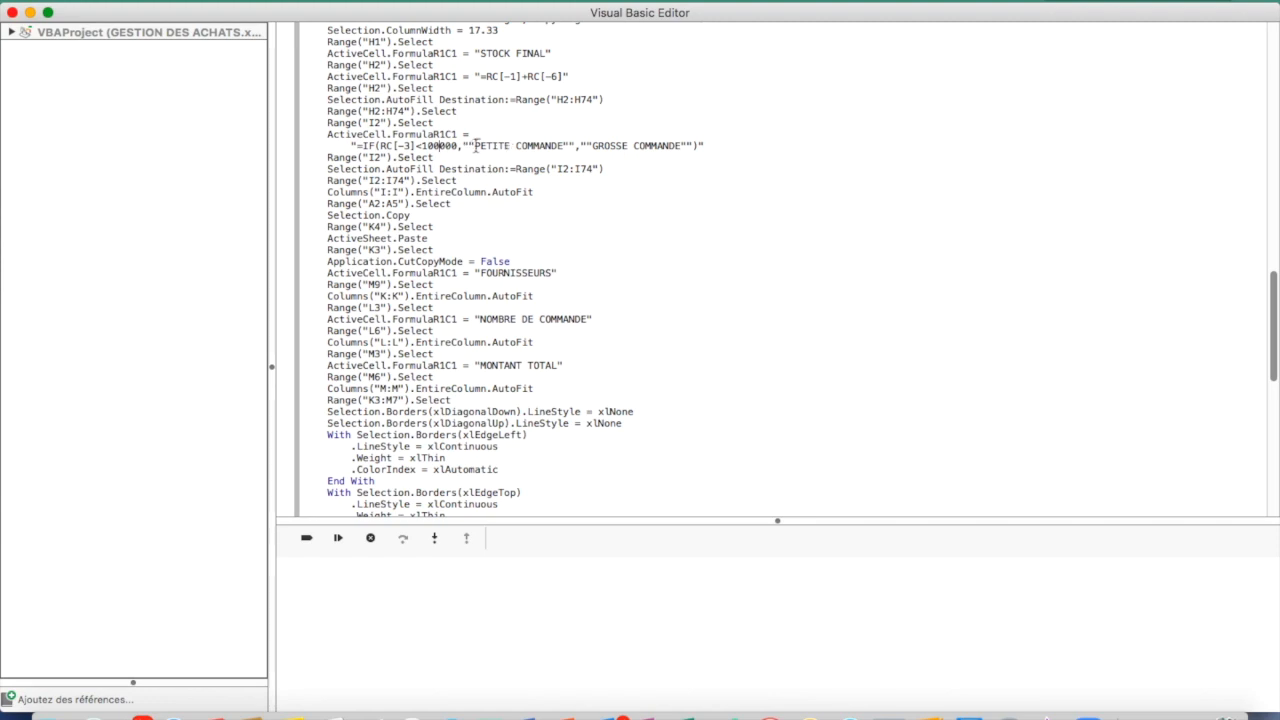
- Examine the remaining macro code covering the I2:I74 fill, supplier summary headings, borders, COUNTIF and SUMIF formulas, and number formats
{"action": "scroll", "coordinate": [465, 173], "scroll_direction": "down", "scroll_amount": 1}
{"action": "scroll", "coordinate": [465, 173], "scroll_direction": "down", "scroll_amount": 1}
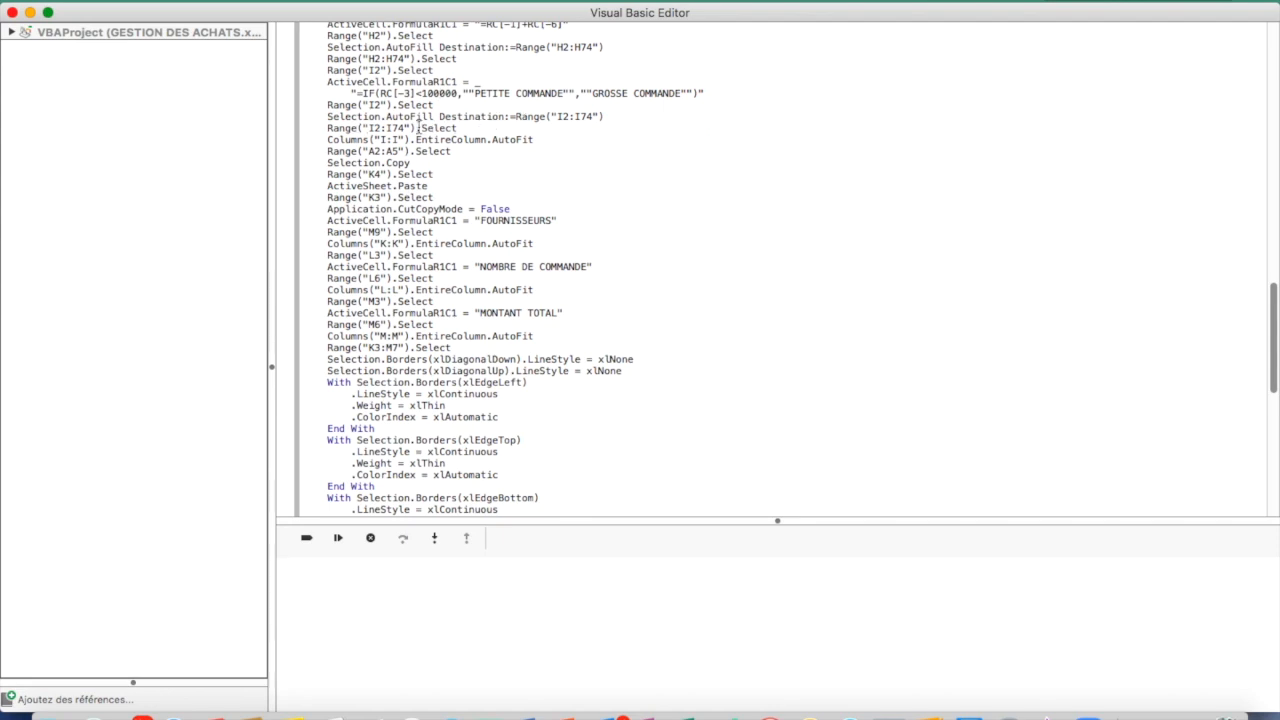
{"action": "left_click_drag", "start_coordinate": [515, 116], "coordinate": [600, 116]}
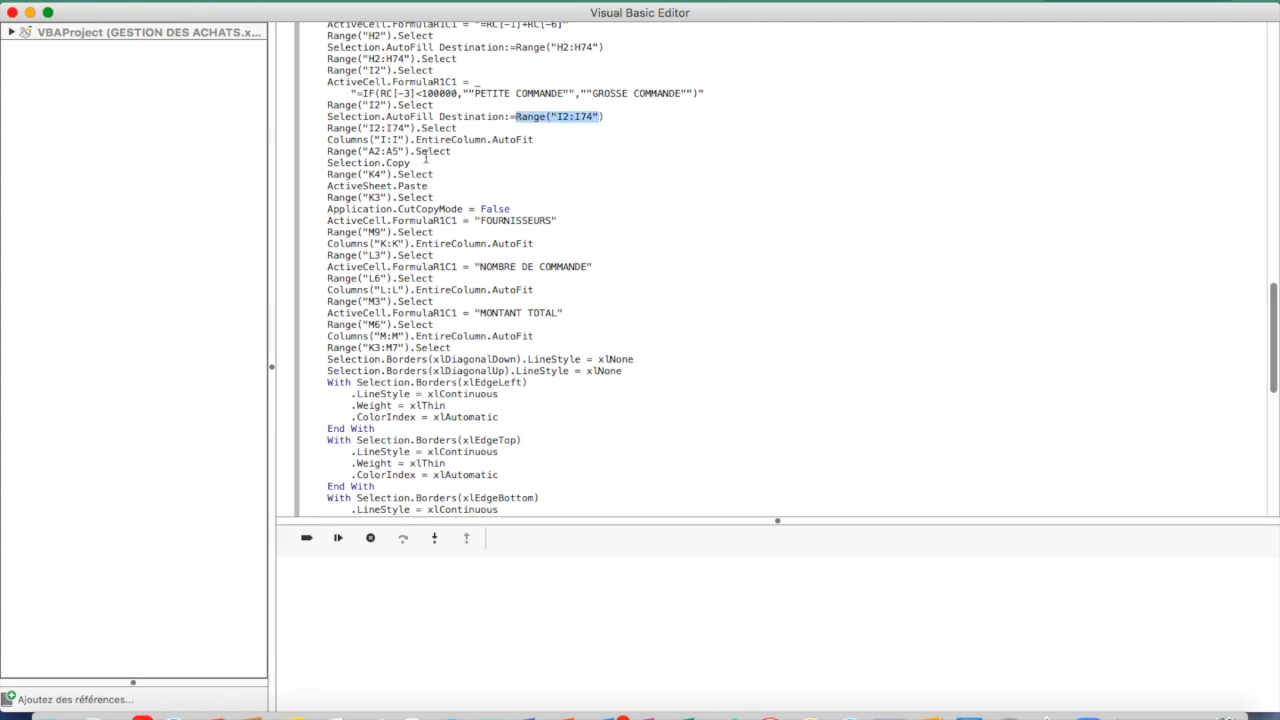
{"action": "left_click", "coordinate": [410, 198]}
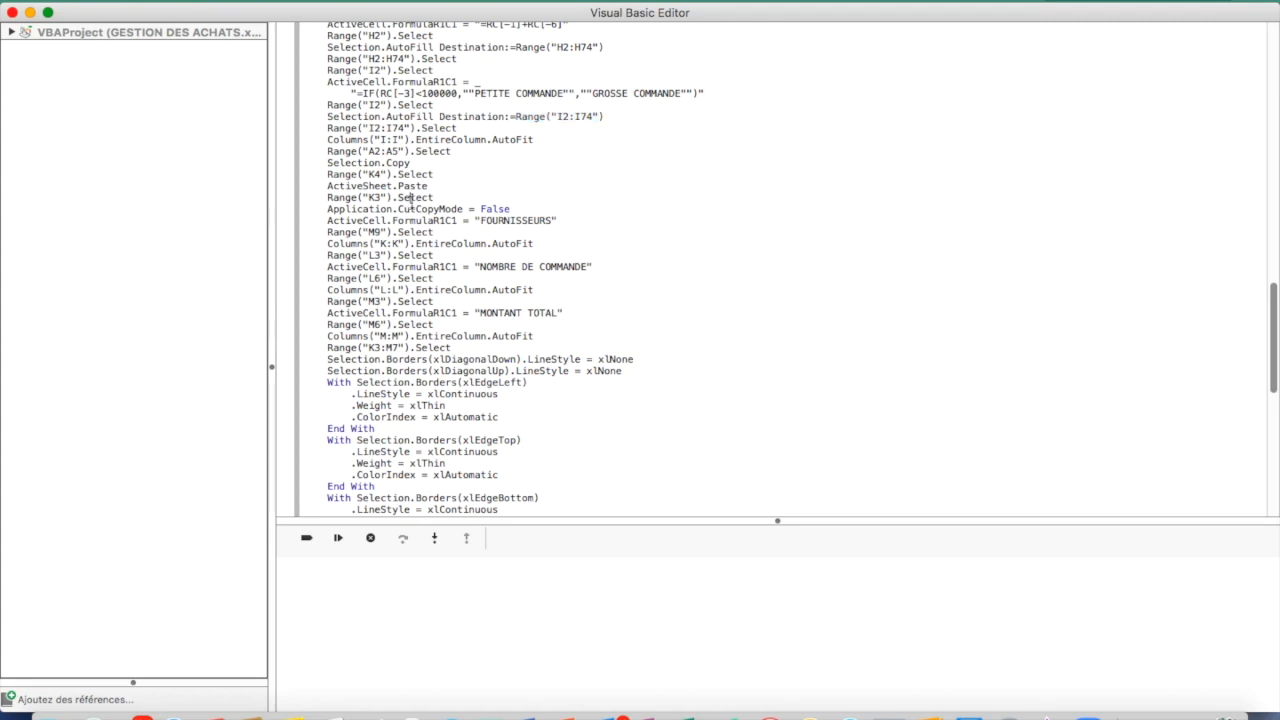
{"action": "scroll", "coordinate": [411, 203], "scroll_direction": "down", "scroll_amount": 3}
{"action": "scroll", "coordinate": [411, 200], "scroll_direction": "down", "scroll_amount": 2}
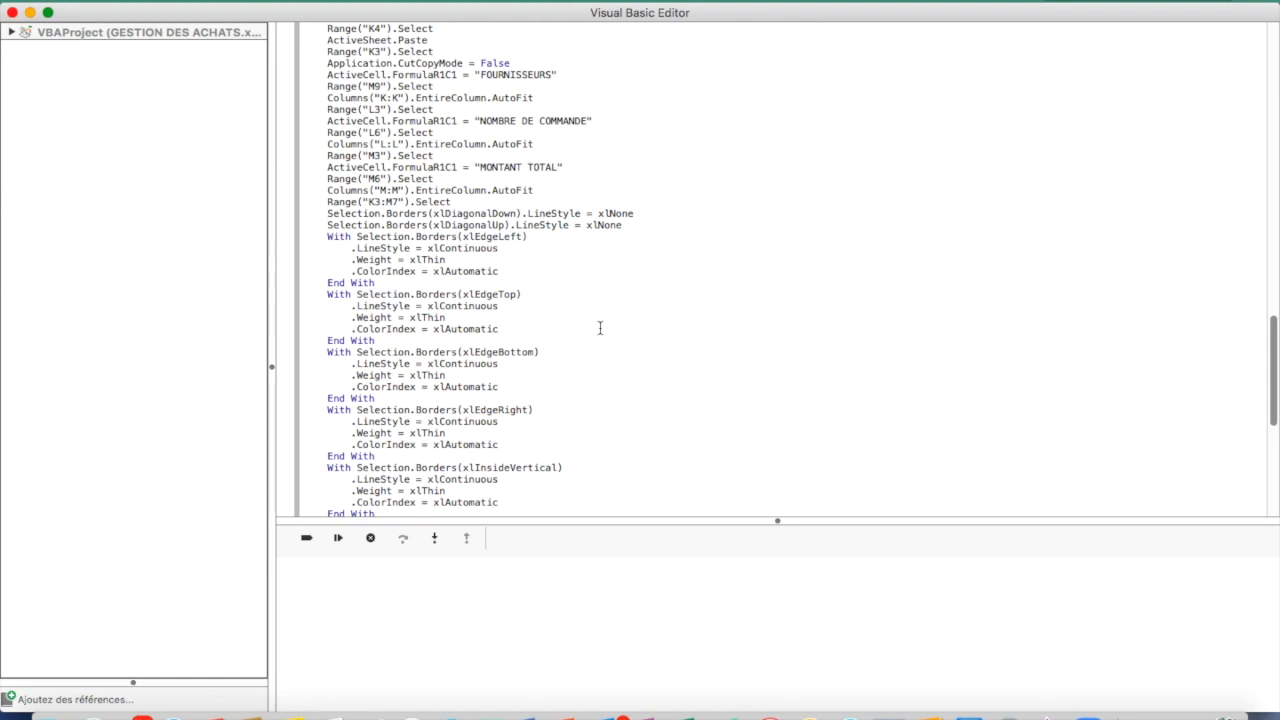
{"action": "scroll", "coordinate": [600, 328], "scroll_direction": "down", "scroll_amount": 8}
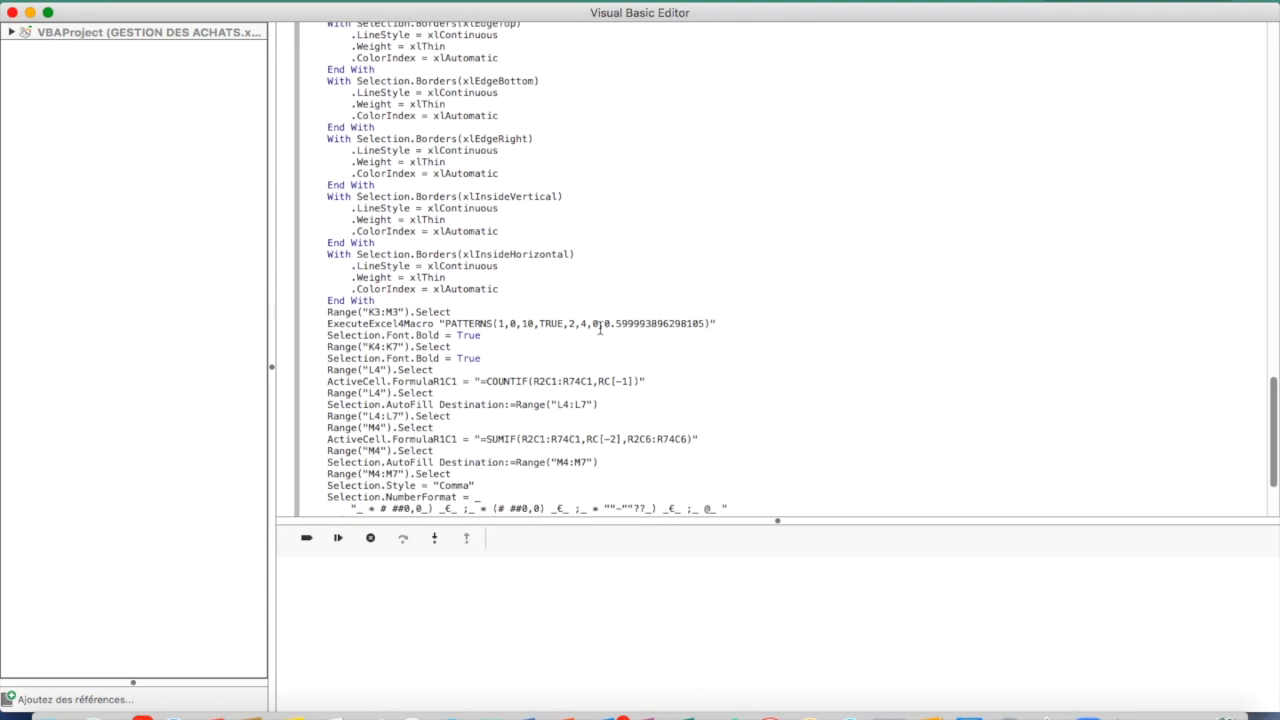
{"action": "scroll", "coordinate": [600, 328], "scroll_direction": "down", "scroll_amount": 3}
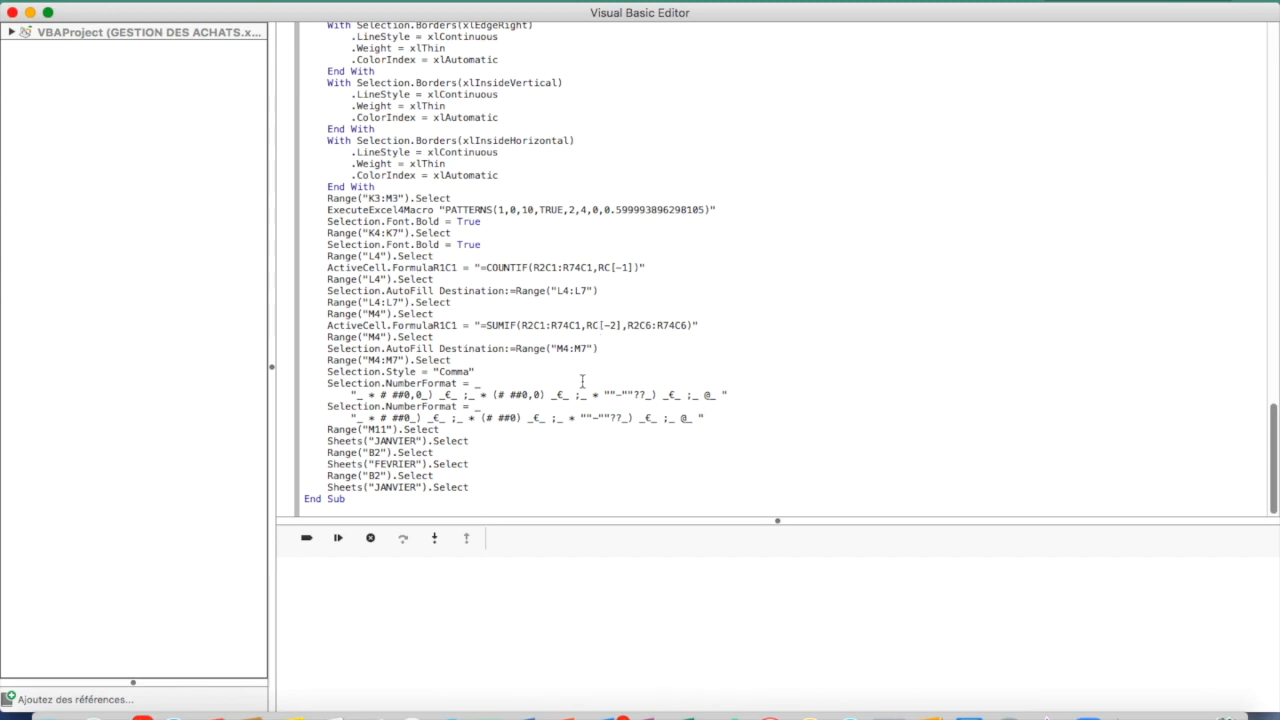
{"action": "scroll", "coordinate": [582, 381], "scroll_direction": "up", "scroll_amount": 5}
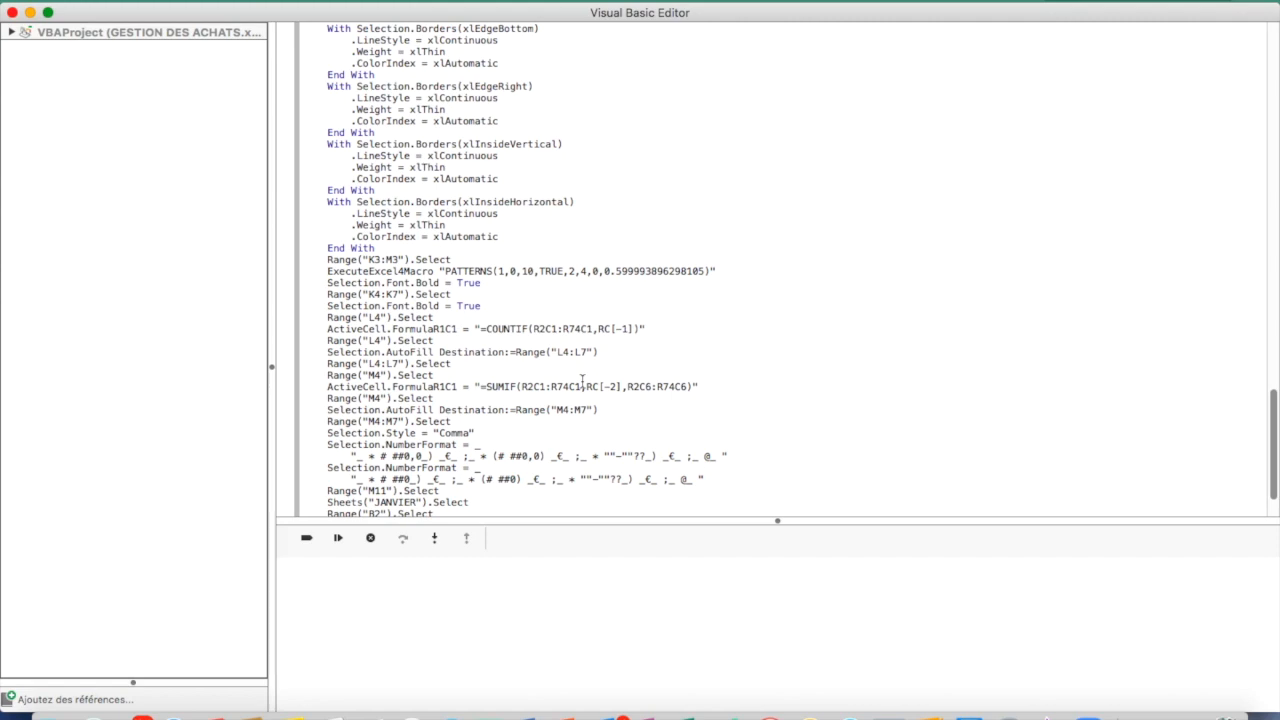
- Review the closing part of the macro code, from the K3:M7 borders and supplier formulas through the sheet selections to End Sub
{"action": "scroll", "coordinate": [582, 381], "scroll_direction": "up", "scroll_amount": 10}
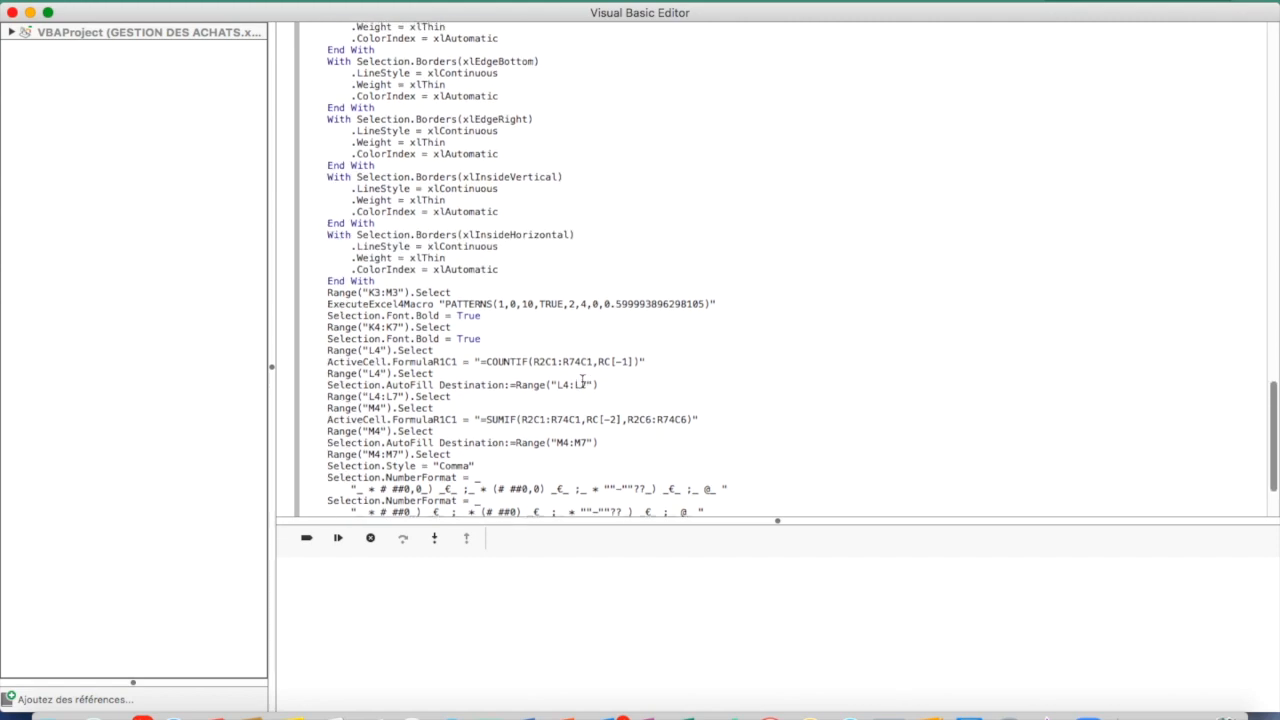
{"action": "scroll", "coordinate": [582, 381], "scroll_direction": "up", "scroll_amount": 20}
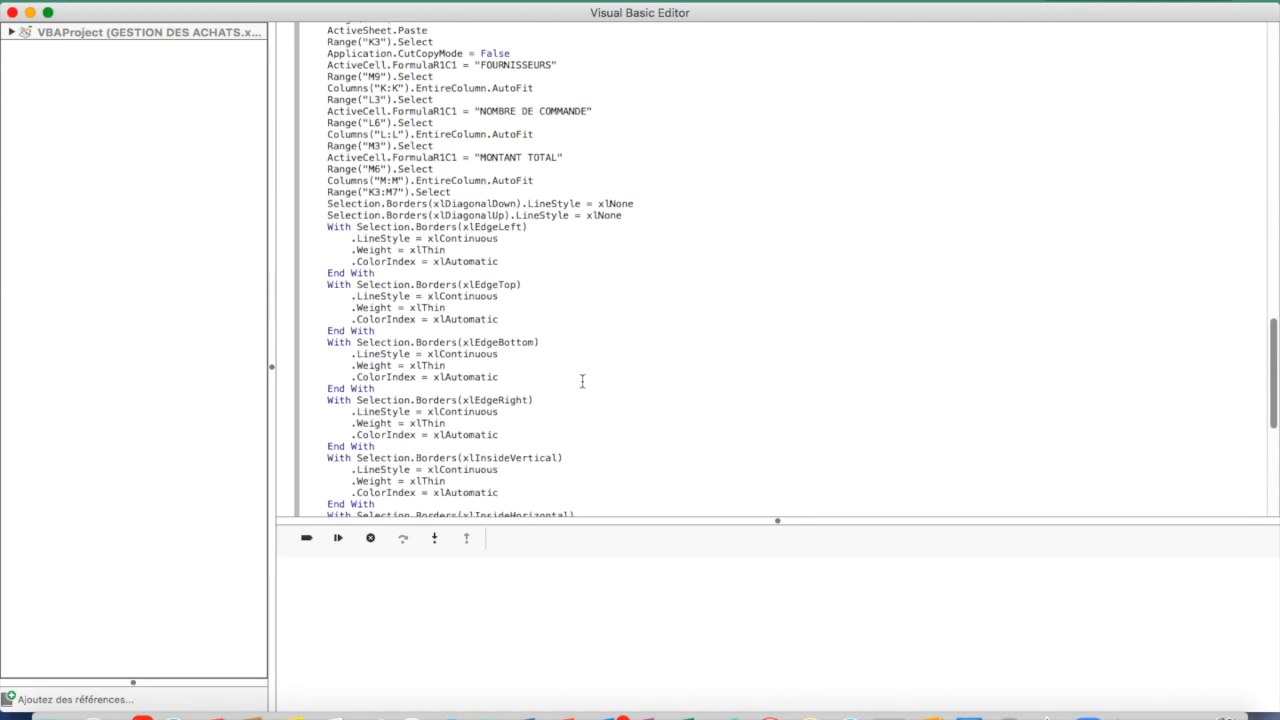
{"action": "scroll", "coordinate": [582, 381], "scroll_direction": "up", "scroll_amount": 3}
{"action": "scroll", "coordinate": [582, 381], "scroll_direction": "down", "scroll_amount": 20}
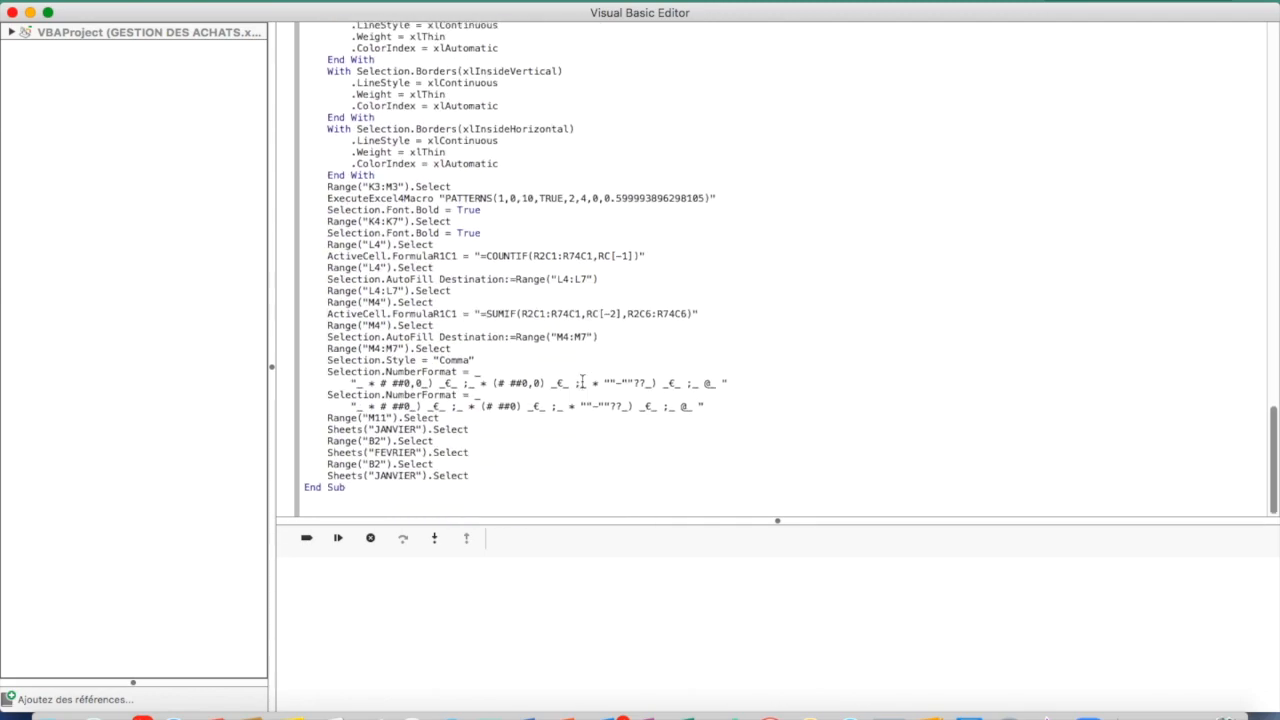
{"action": "scroll", "coordinate": [582, 381], "scroll_direction": "up", "scroll_amount": 1}
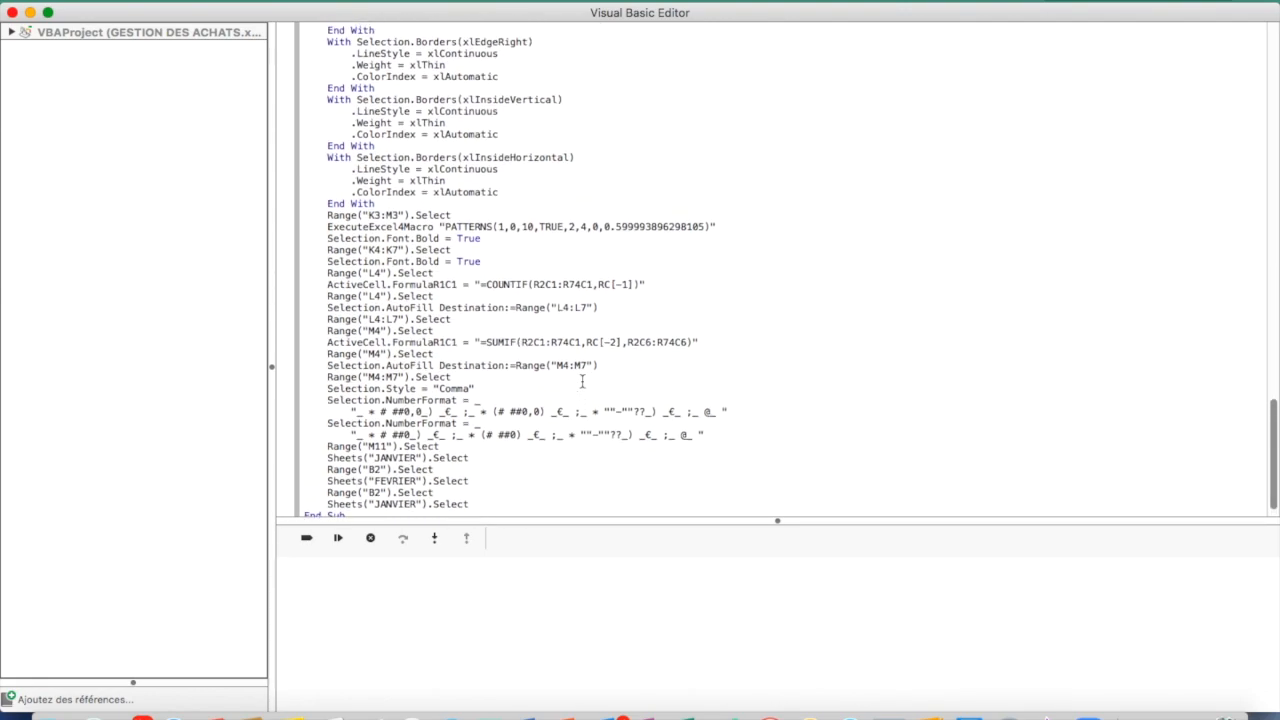
{"action": "scroll", "coordinate": [582, 381], "scroll_direction": "down", "scroll_amount": 1}
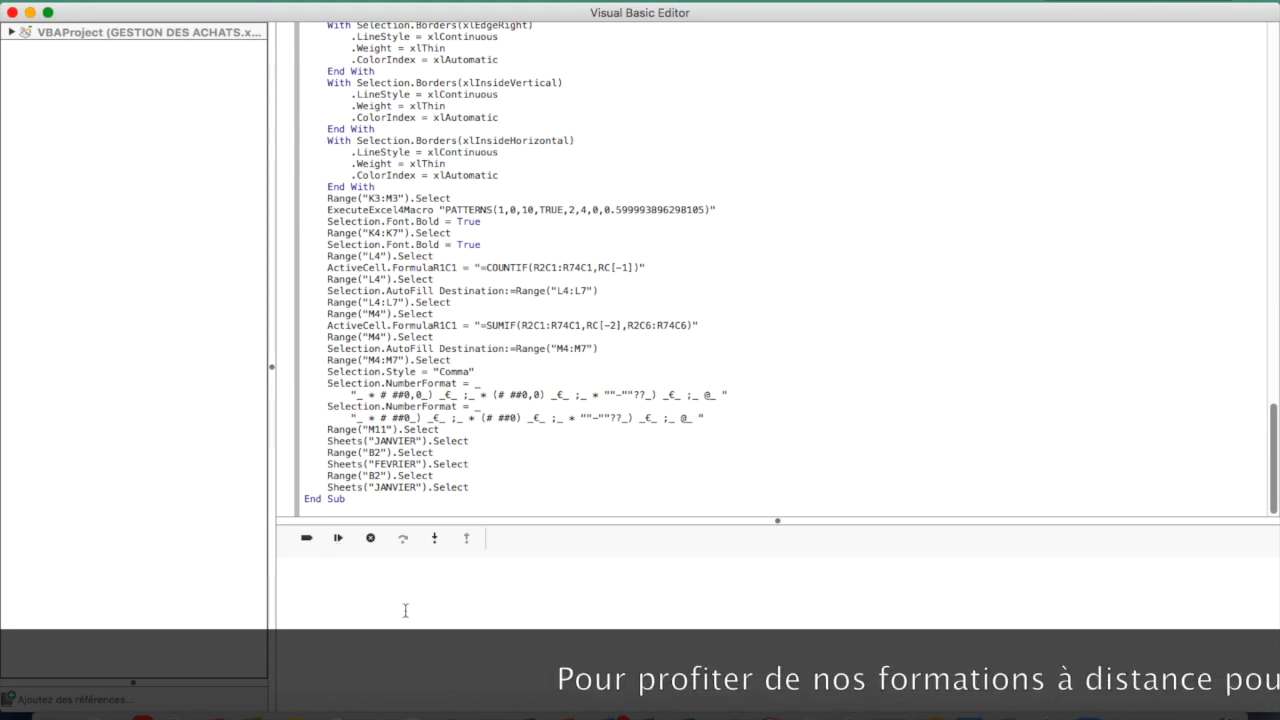
{"action": "scroll", "coordinate": [564, 335], "scroll_direction": "down", "scroll_amount": 1}
{"action": "scroll", "coordinate": [564, 335], "scroll_direction": "up", "scroll_amount": 1}
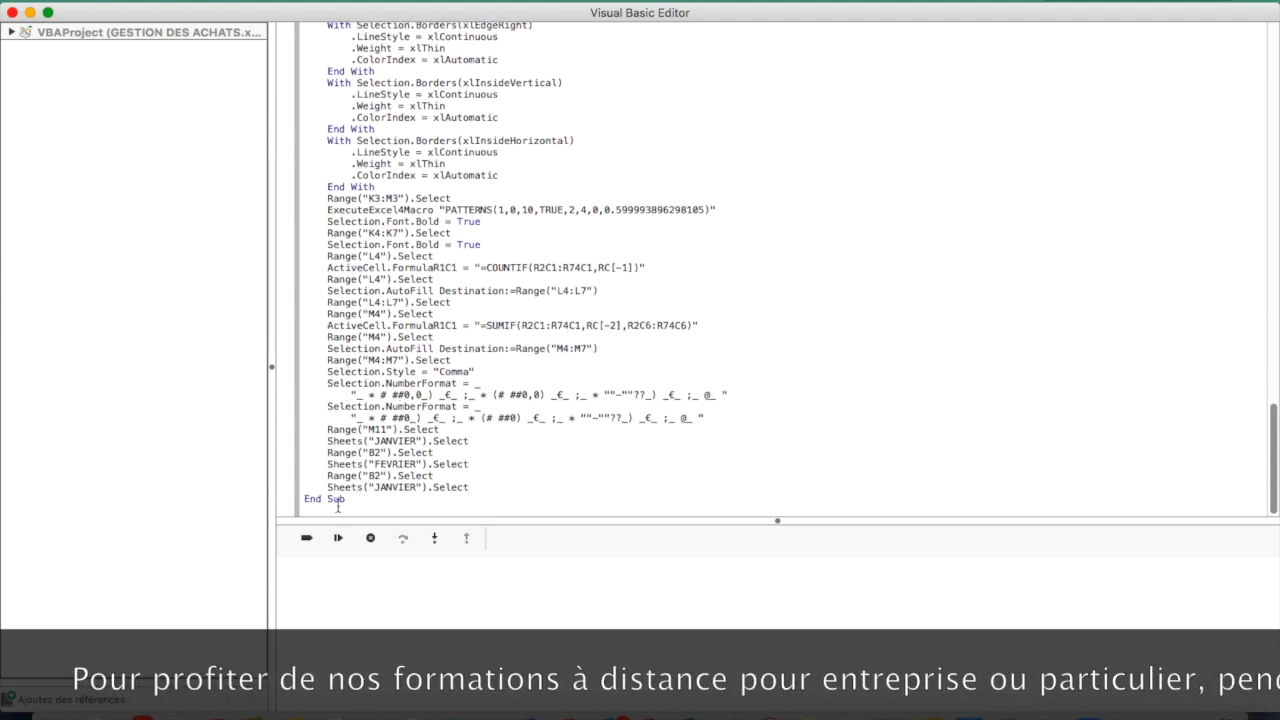
{"action": "left_click_drag", "start_coordinate": [303, 498], "coordinate": [350, 500]}
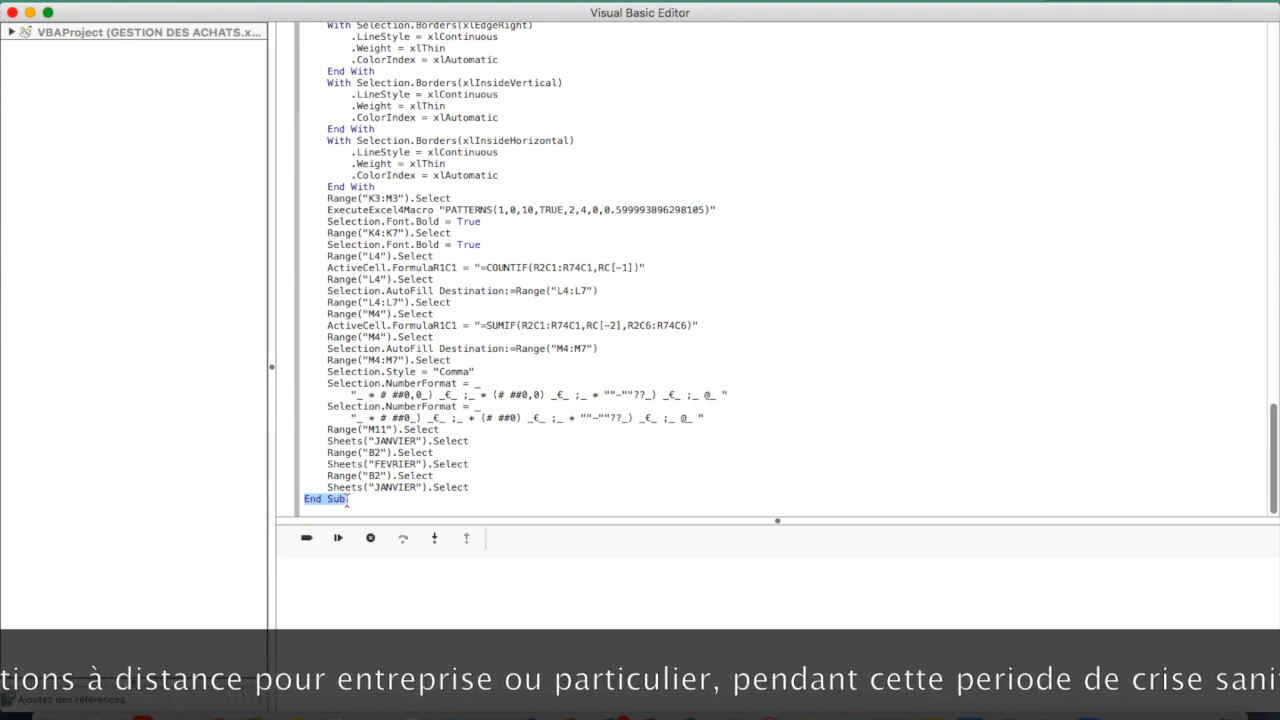
- Close the Visual Basic Editor to return to the purchases worksheet and select empty cell K19
{"action": "left_click", "coordinate": [13, 14]}
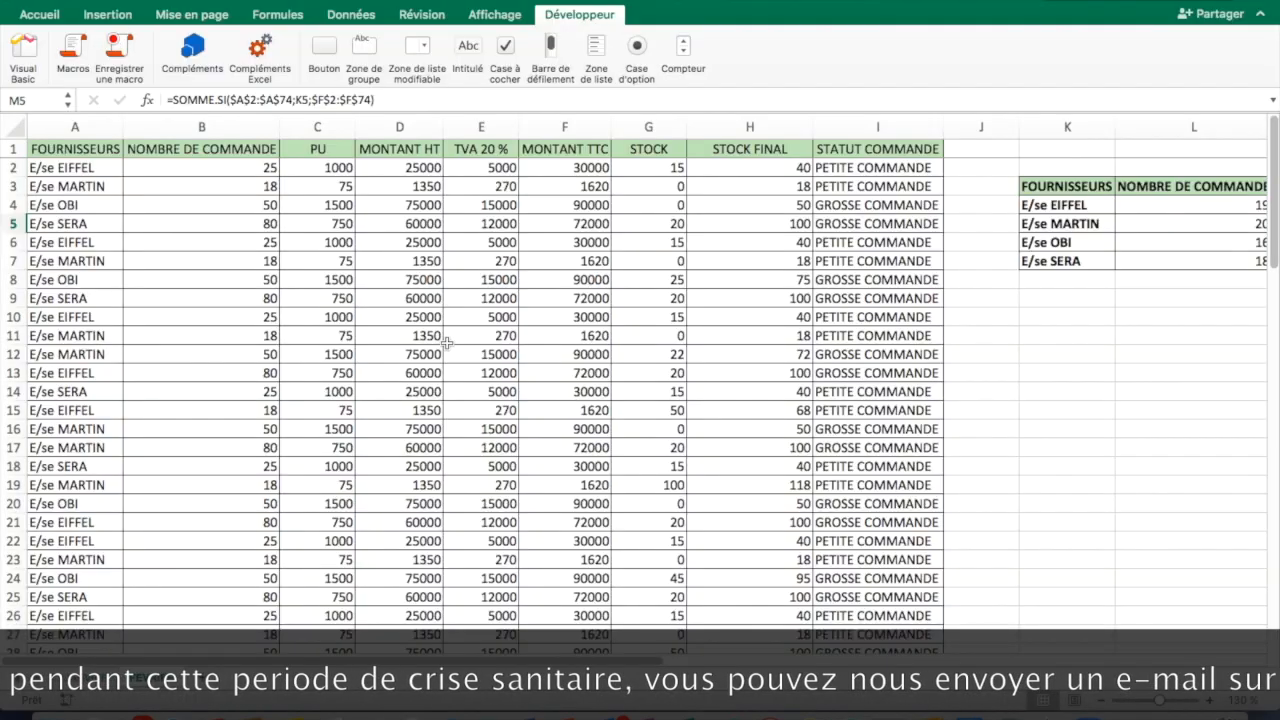
{"action": "left_click", "coordinate": [1062, 492]}
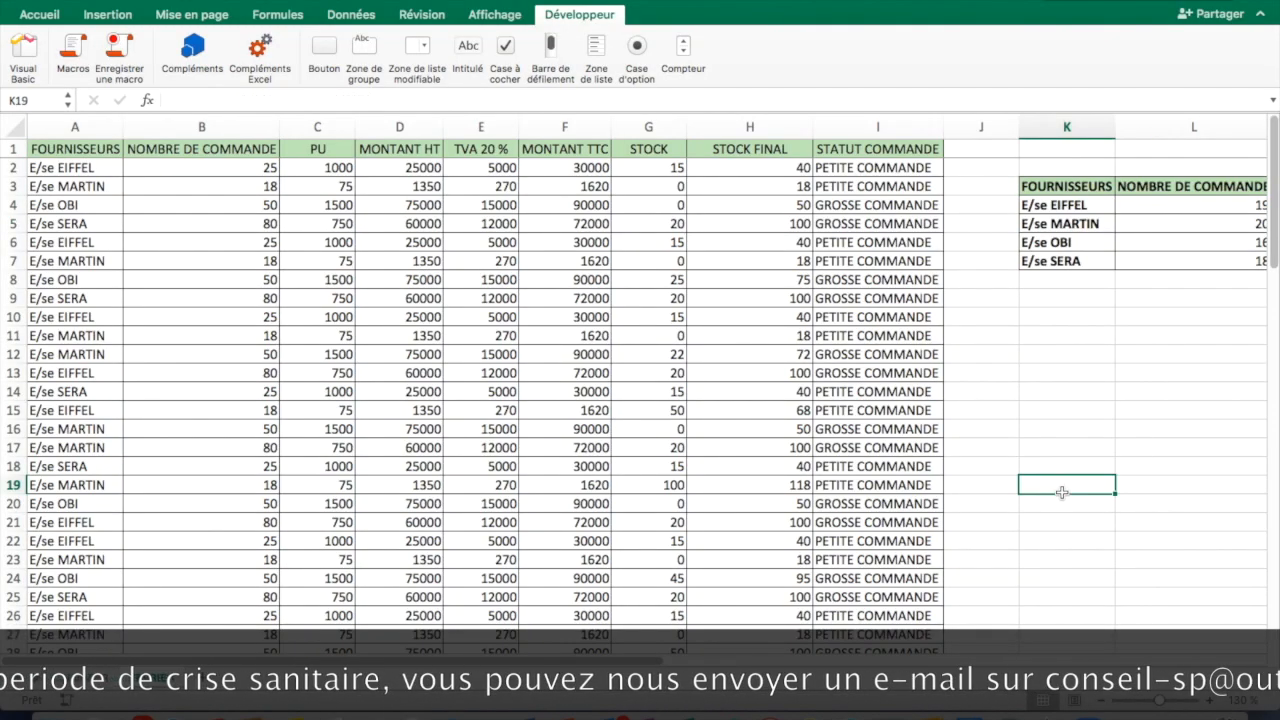